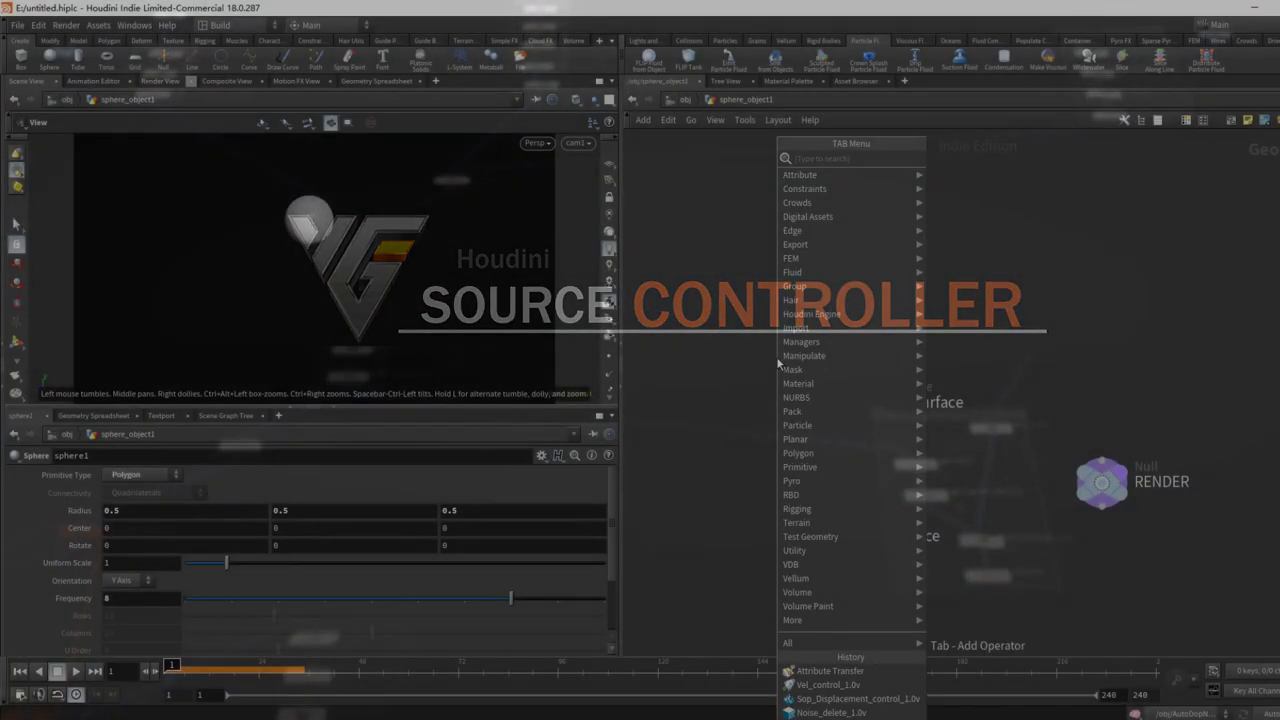
Insert Noise_delete between sphere1 and create_surface with Subdivide on, frequency 5.2 and a tuned threshold.
{"action": "left_click", "coordinate": [966, 217]}
{"action": "left_click", "coordinate": [821, 351]}
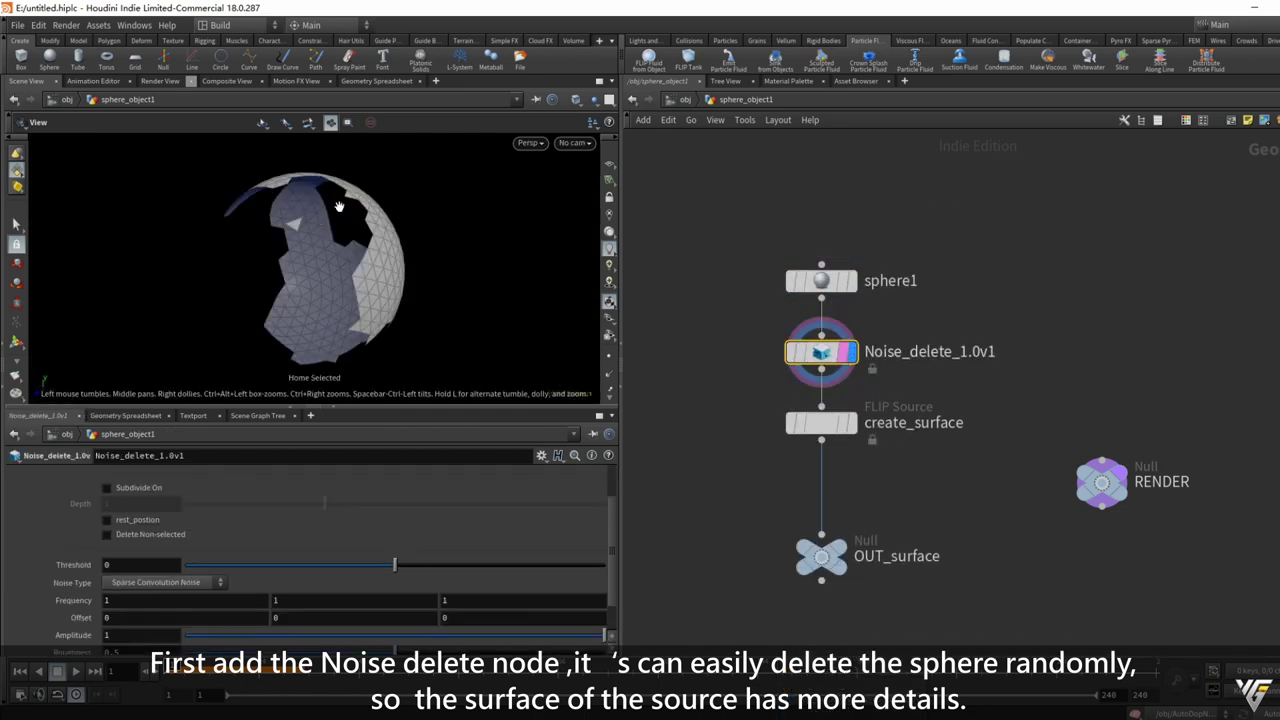
{"action": "left_click", "coordinate": [139, 489]}
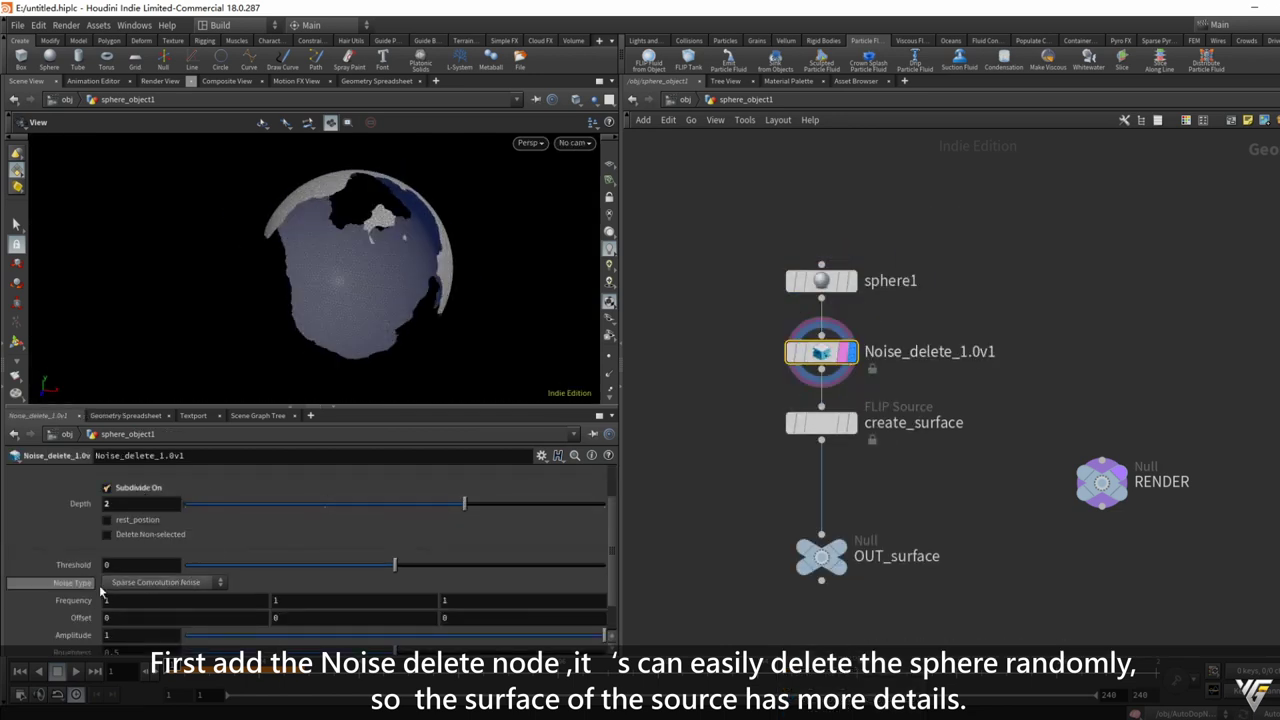
{"action": "middle_click_drag", "start_coordinate": [85, 600], "coordinate": [125, 600]}
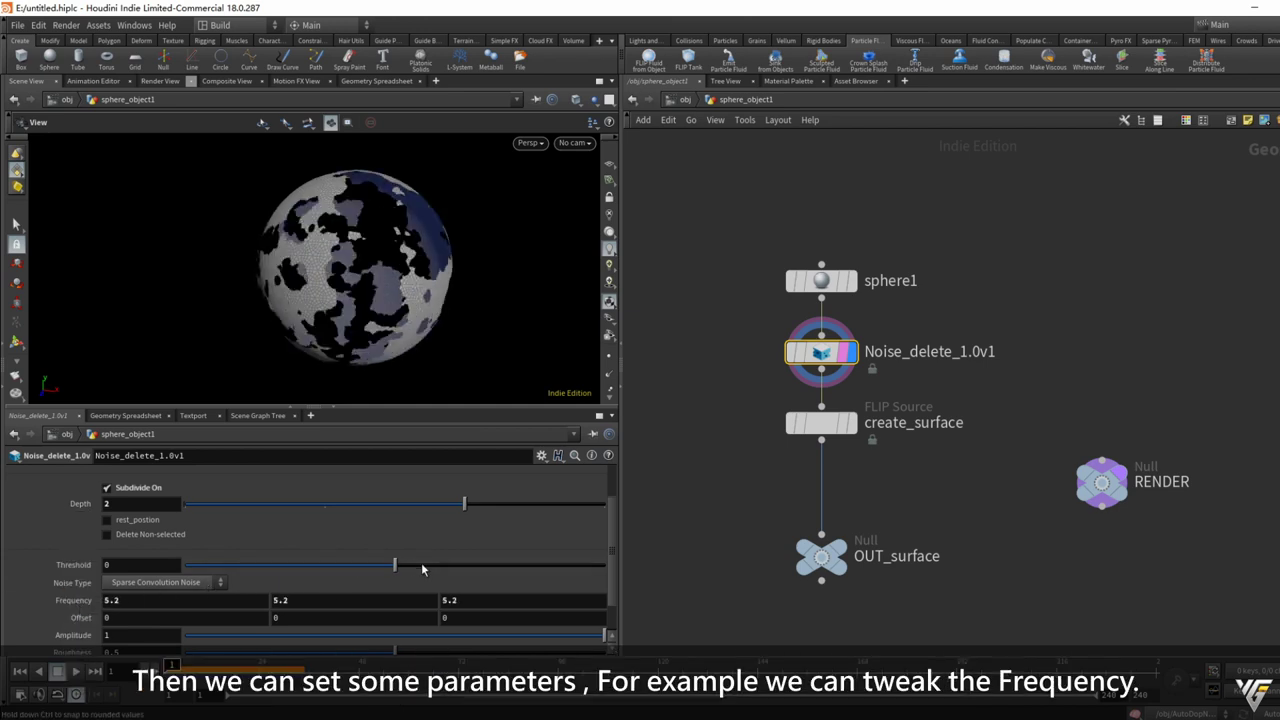
{"action": "mouse_move", "coordinate": [395, 565]}
{"action": "left_mouse_down"}
{"action": "mouse_move", "coordinate": [462, 566]}
{"action": "mouse_move", "coordinate": [407, 566]}
{"action": "left_mouse_up"}
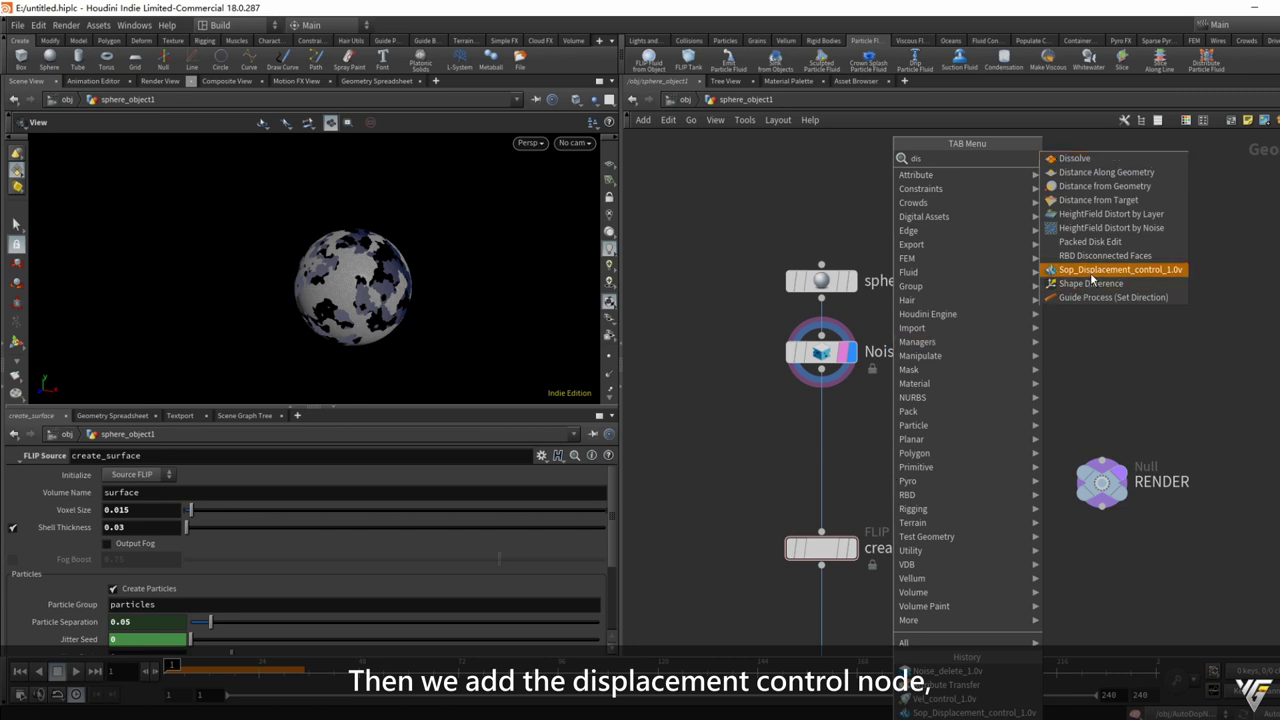
Insert Sop_Displacement_control after Noise_delete with frequency 5.9 and amplitude lowered to 0.089.
{"action": "left_click", "coordinate": [1092, 279]}
{"action": "left_click", "coordinate": [820, 422]}
{"action": "scroll", "coordinate": [252, 600], "scroll_direction": "down", "scroll_amount": 3}
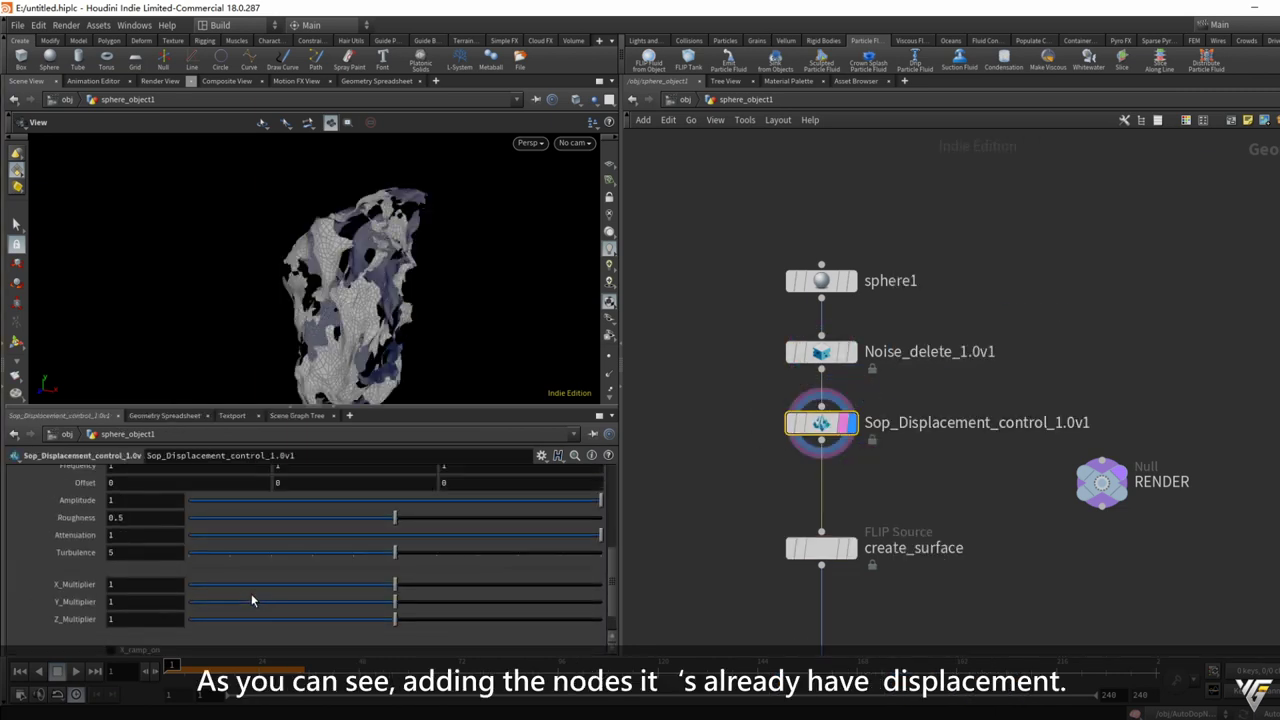
{"action": "scroll", "coordinate": [266, 536], "scroll_direction": "up", "scroll_amount": 2}
{"action": "middle_click_drag", "start_coordinate": [78, 519], "coordinate": [140, 519]}
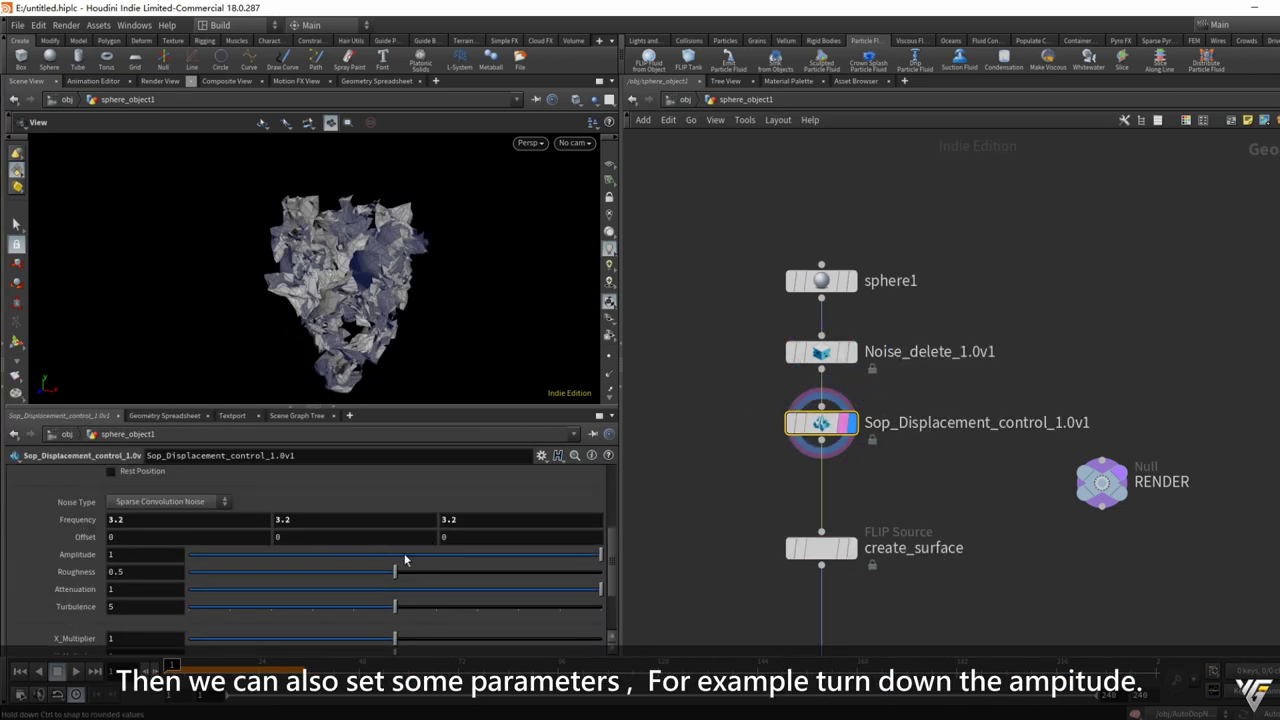
{"action": "left_click_drag", "start_coordinate": [600, 554], "coordinate": [405, 556]}
{"action": "middle_click_drag", "start_coordinate": [110, 519], "coordinate": [147, 522]}
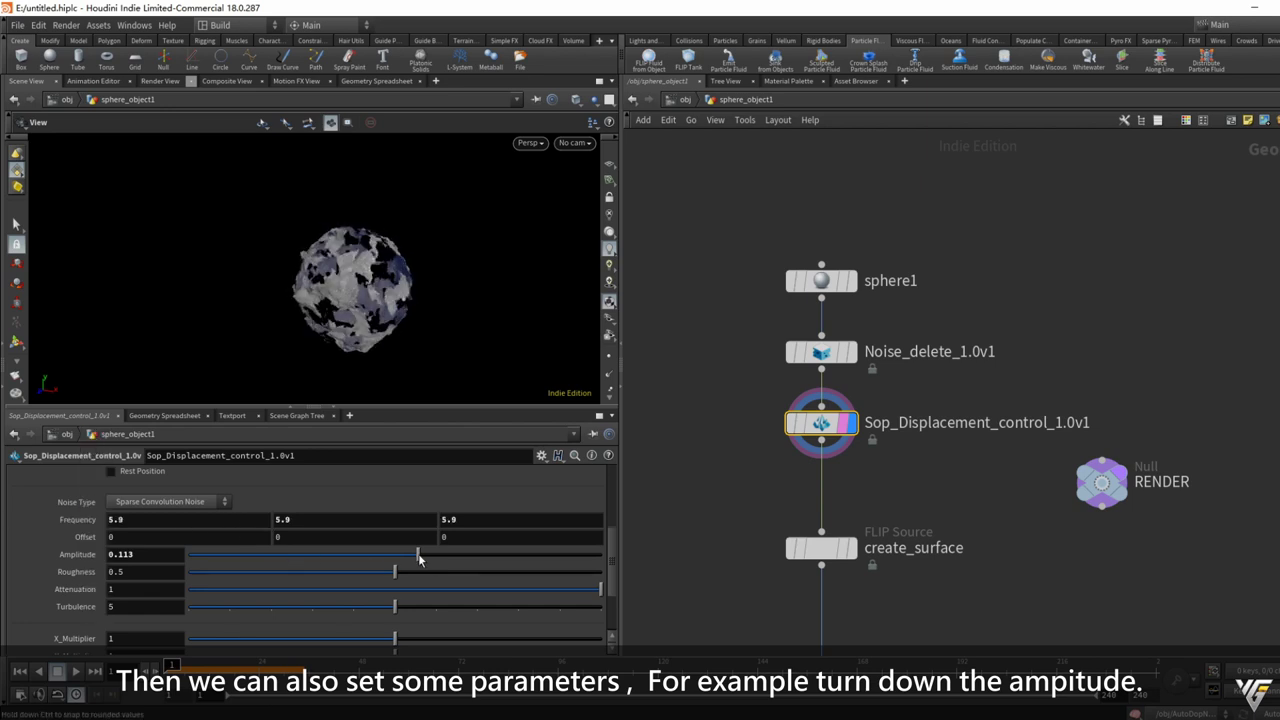
Enable the Y ramp and reshape its points, with a middle point at about 0.47.
{"action": "scroll", "coordinate": [130, 587], "scroll_direction": "down", "scroll_amount": 2}
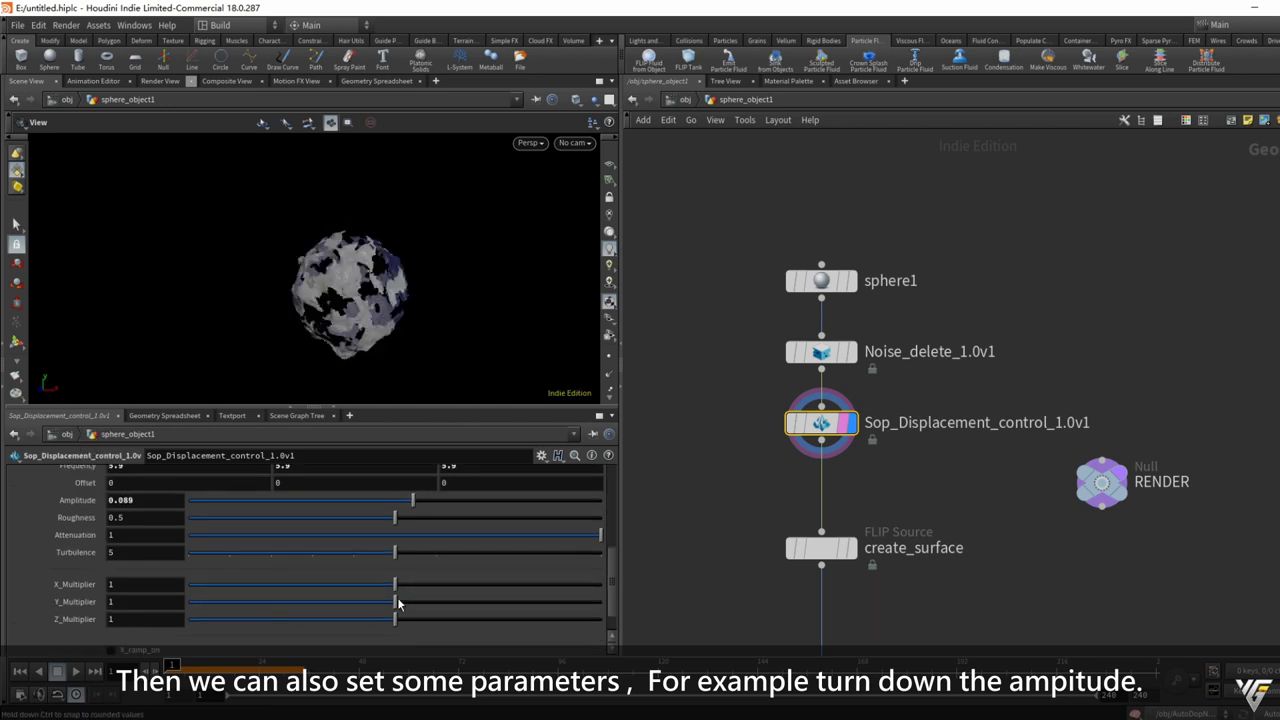
{"action": "scroll", "coordinate": [398, 603], "scroll_direction": "down", "scroll_amount": 1}
{"action": "left_click", "coordinate": [111, 628]}
{"action": "scroll", "coordinate": [300, 560], "scroll_direction": "down", "scroll_amount": 2}
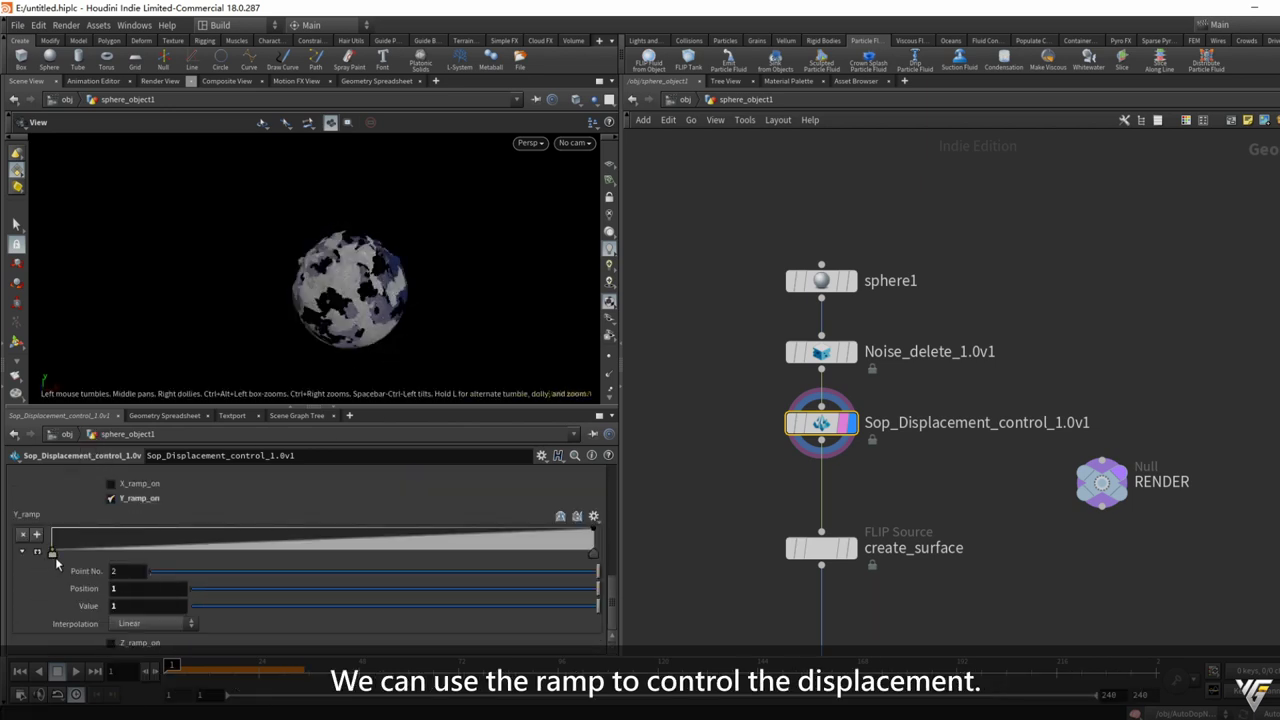
{"action": "left_click_drag", "start_coordinate": [55, 557], "coordinate": [252, 558]}
{"action": "left_click_drag", "start_coordinate": [415, 547], "coordinate": [430, 530]}
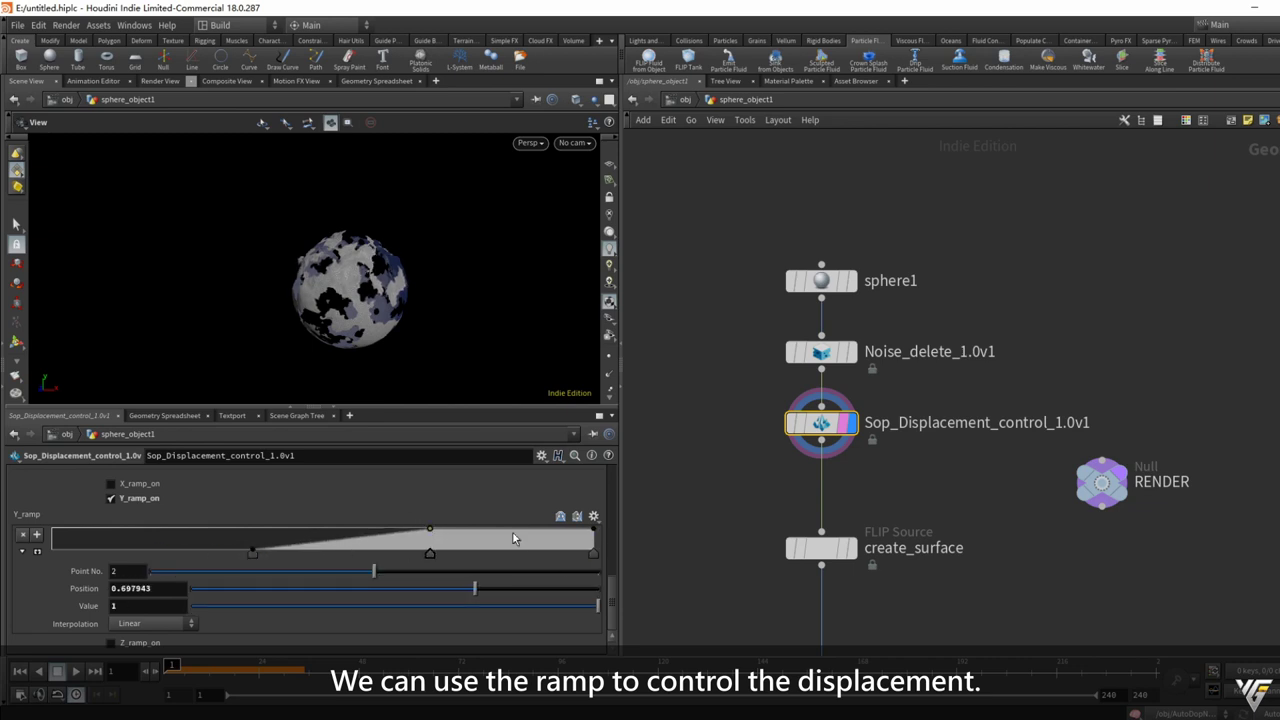
{"action": "left_click_drag", "start_coordinate": [508, 555], "coordinate": [593, 530]}
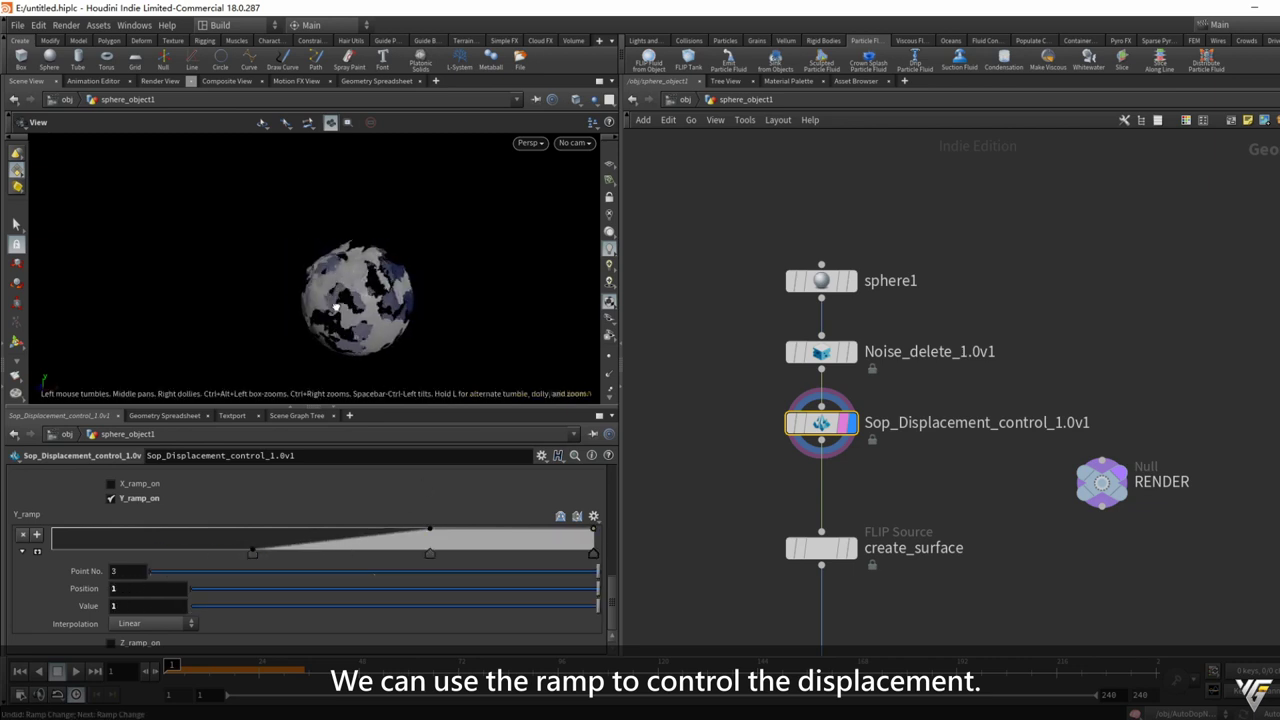
{"action": "left_click_drag", "start_coordinate": [252, 553], "coordinate": [121, 553]}
{"action": "left_click_drag", "start_coordinate": [341, 553], "coordinate": [341, 540]}
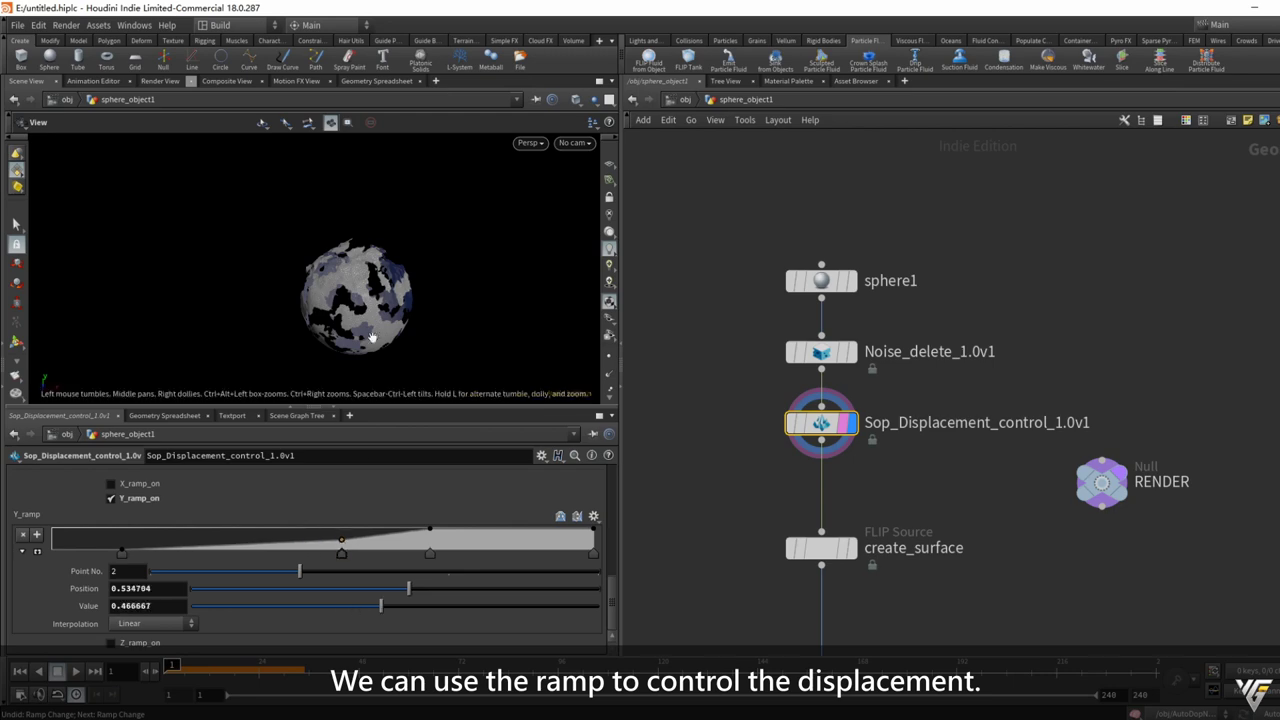
{"action": "middle_click_drag", "start_coordinate": [729, 530], "coordinate": [719, 453]}
{"action": "key", "text": "Tab"}
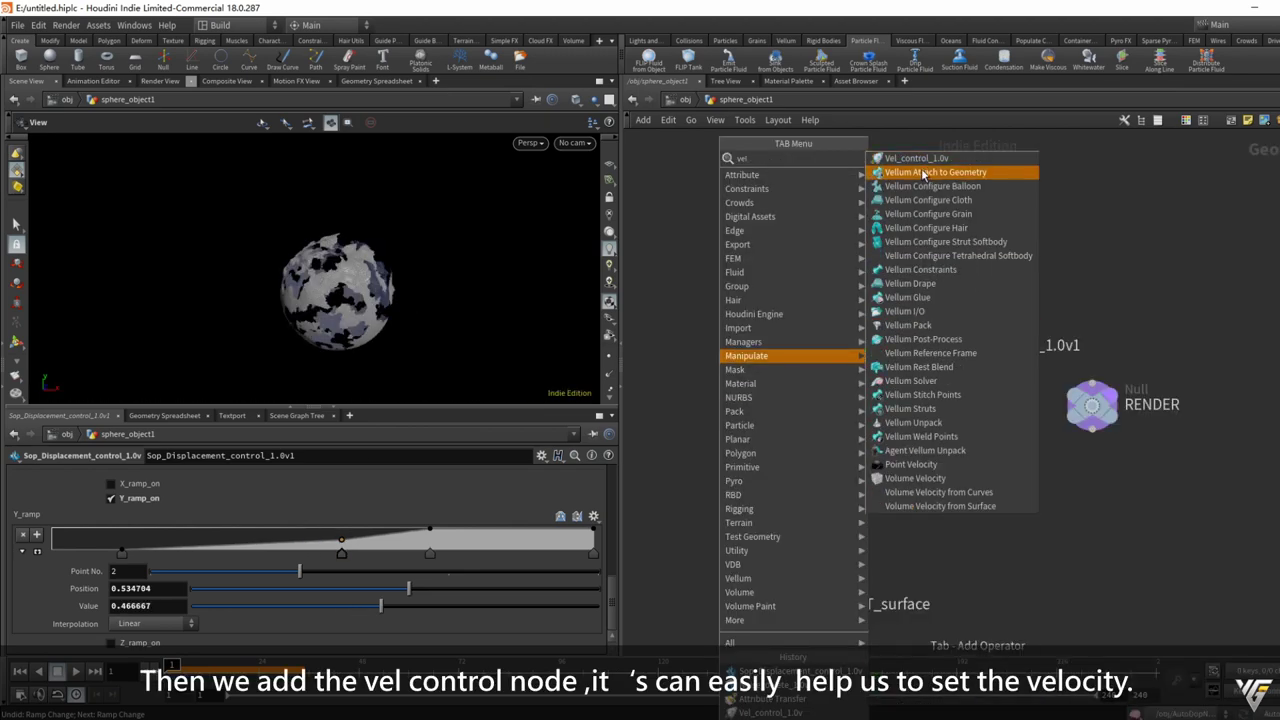
Insert Vel_control before OUT_surface with initial velocity 2, 1, 0 and Turbnoise at frequency 5.
{"action": "left_click", "coordinate": [930, 174]}
{"action": "left_click", "coordinate": [811, 530]}
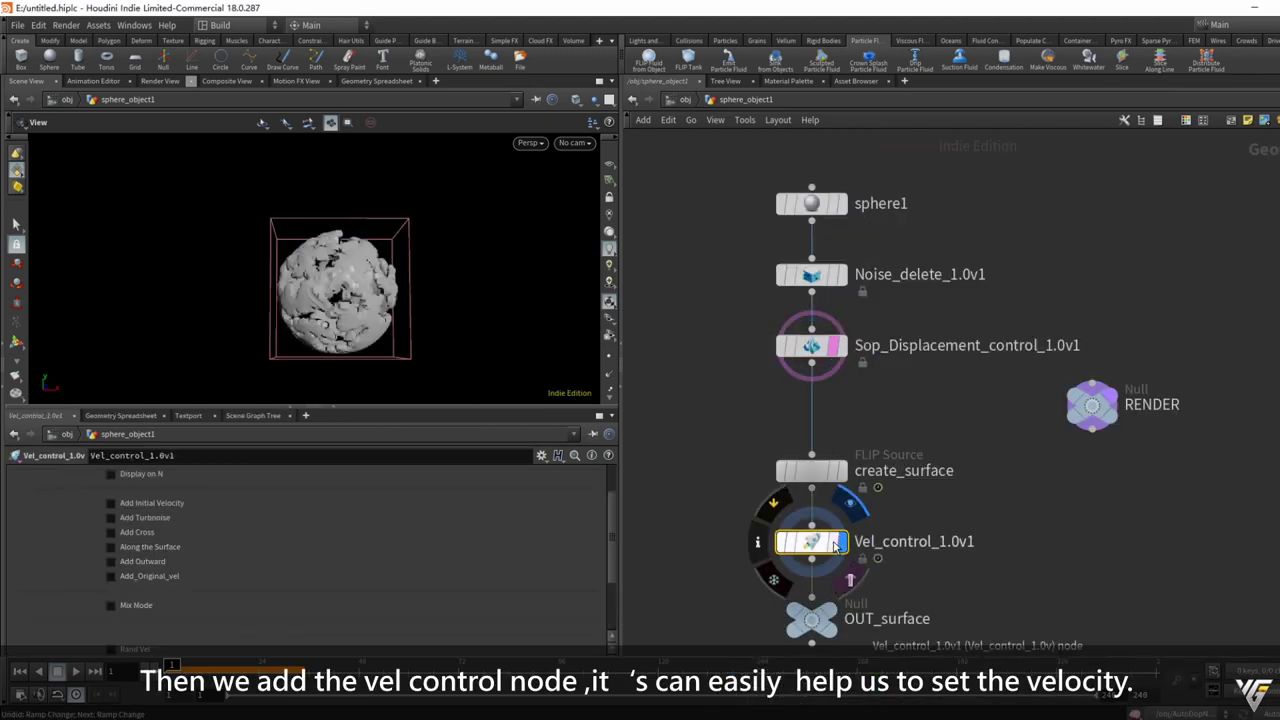
{"action": "left_click", "coordinate": [166, 524]}
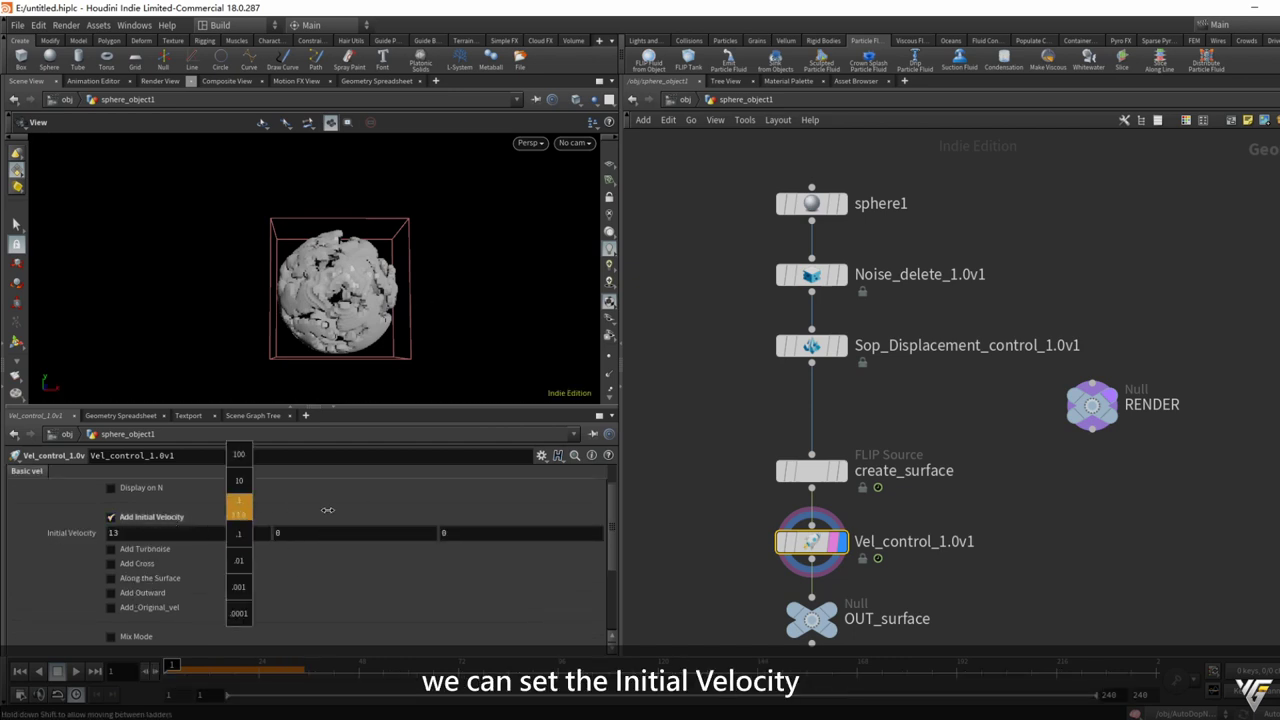
{"action": "left_click", "coordinate": [757, 541]}
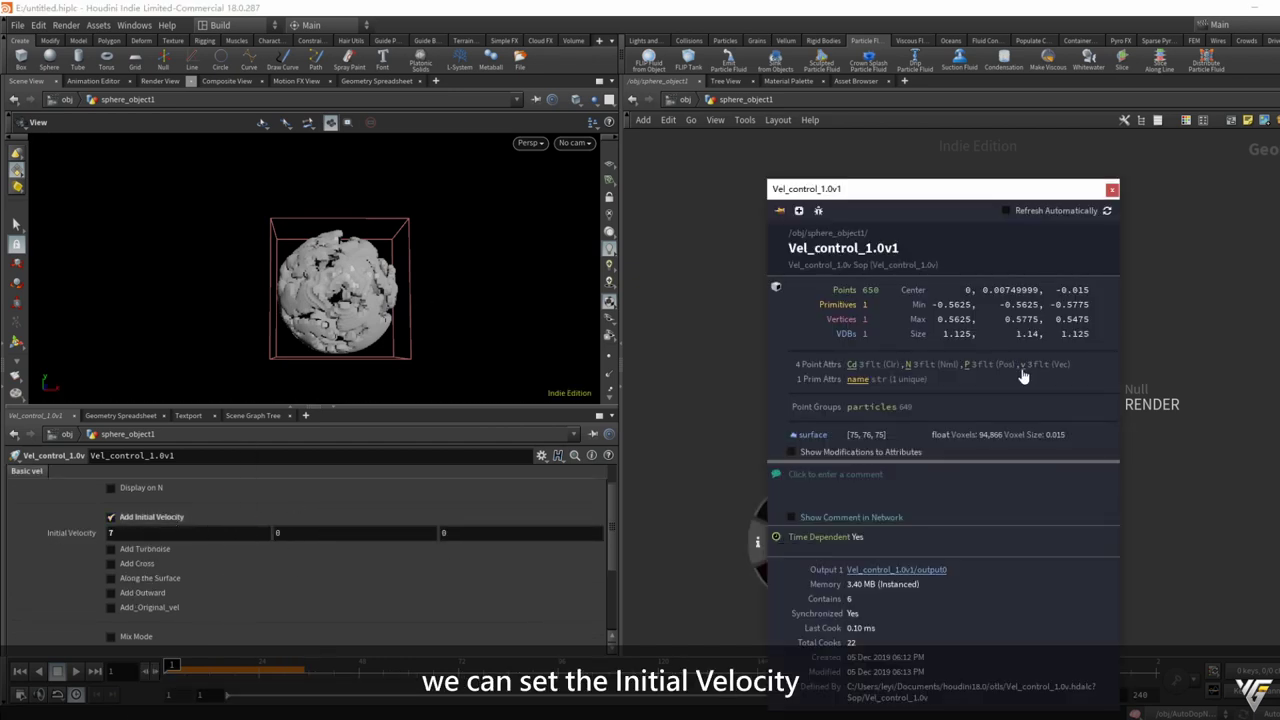
{"action": "middle_click", "coordinate": [222, 530]}
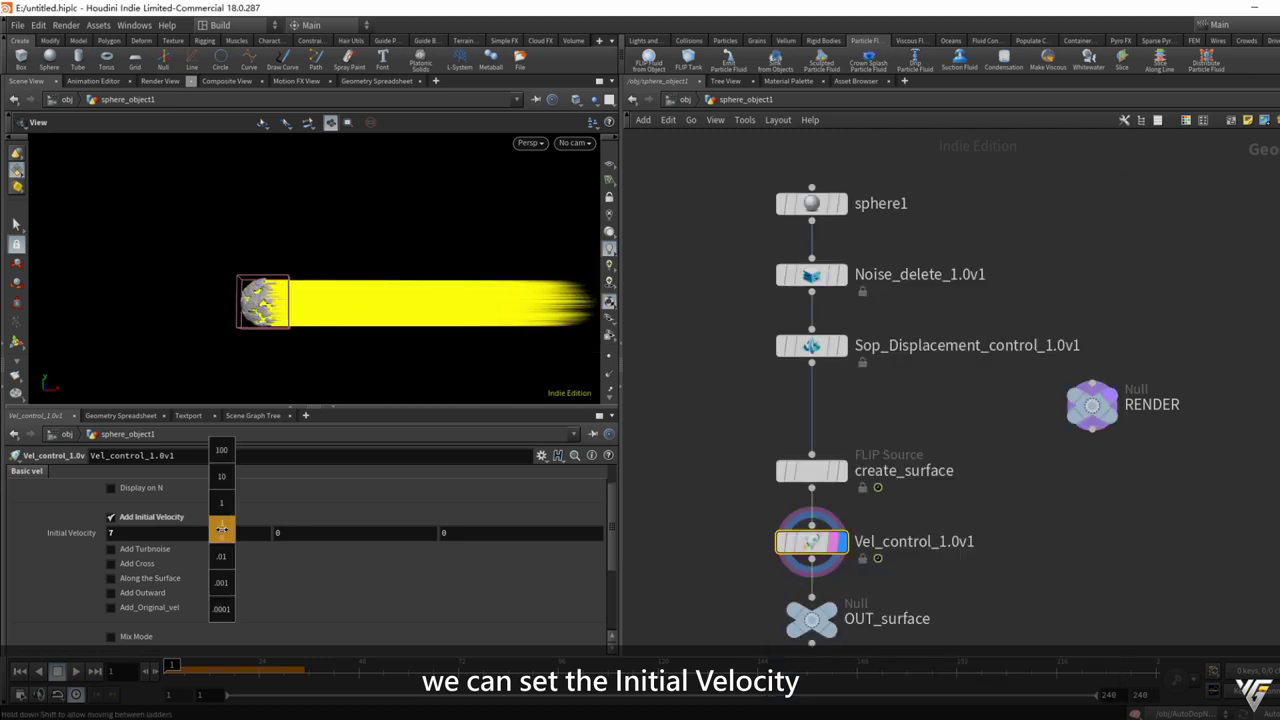
{"action": "middle_click_drag", "start_coordinate": [222, 530], "coordinate": [196, 506]}
{"action": "left_click", "coordinate": [145, 549]}
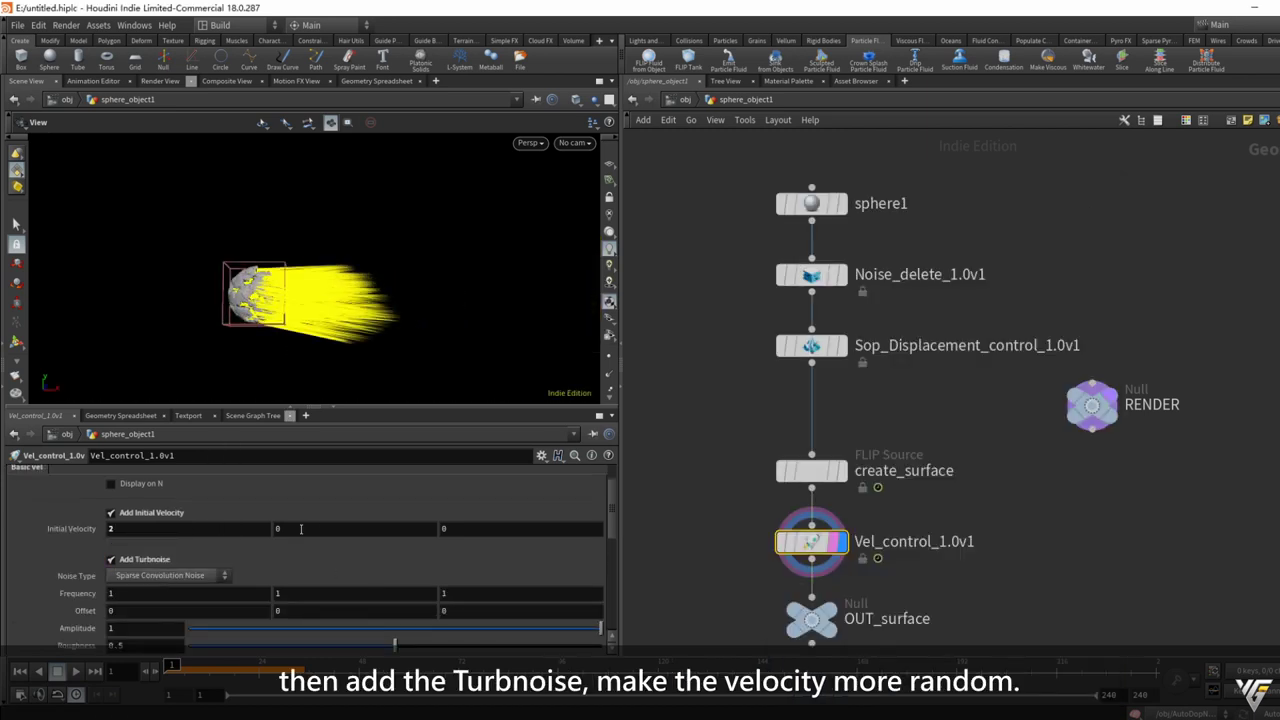
{"action": "middle_click_drag", "start_coordinate": [301, 529], "coordinate": [301, 544]}
{"action": "middle_click_drag", "start_coordinate": [85, 593], "coordinate": [240, 588]}
Add a second Vel_control fed from the displacement node and make it the displayed node.
{"action": "key", "text": "Tab"}
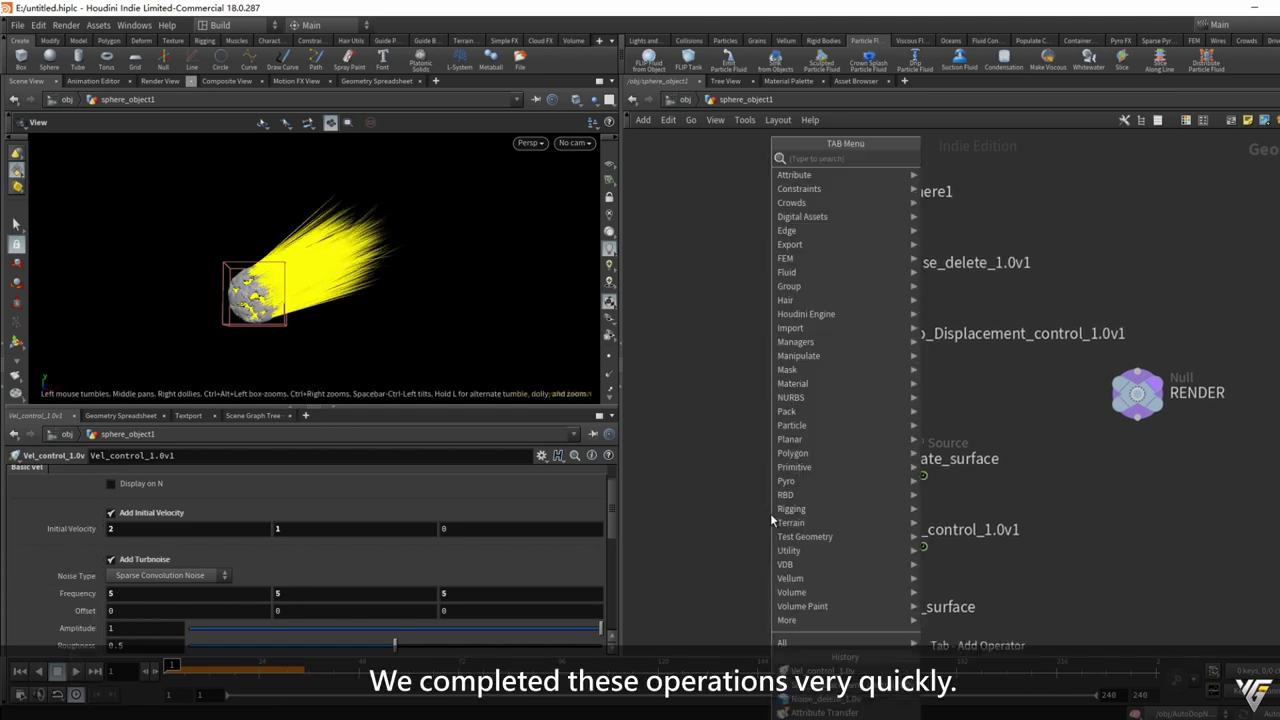
{"action": "type", "text": "vel"}
{"action": "left_click", "coordinate": [968, 166]}
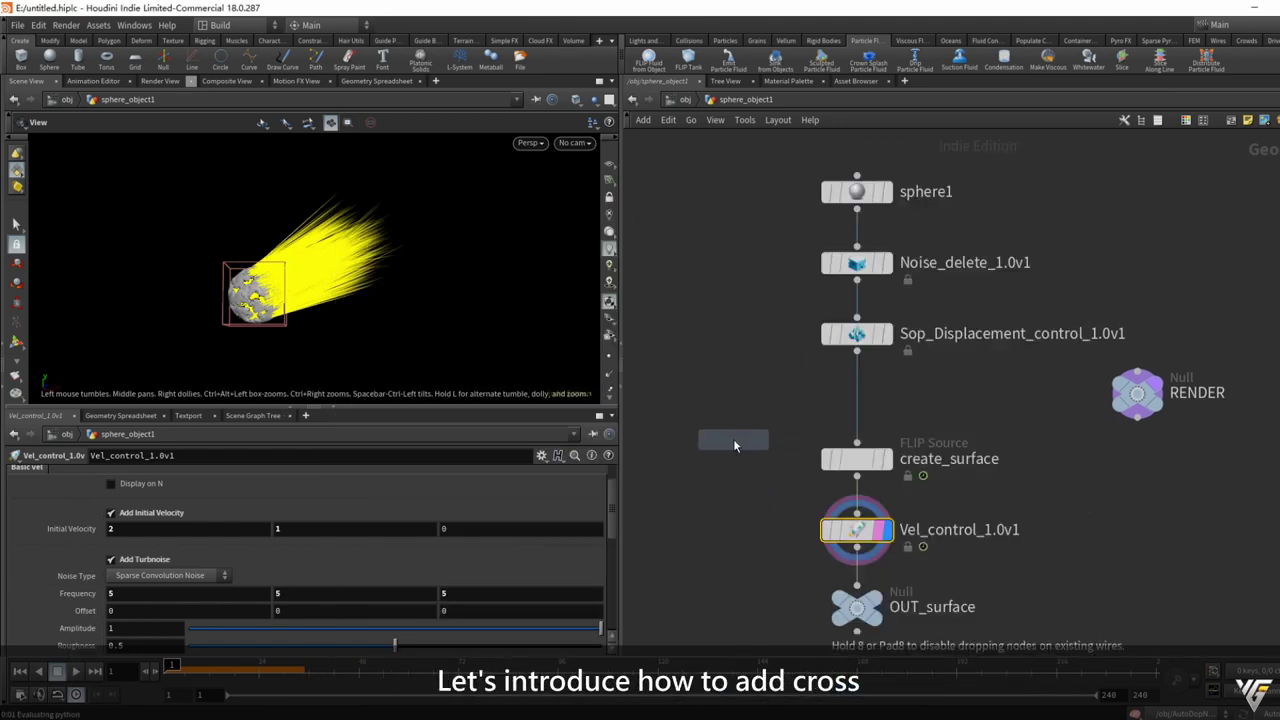
{"action": "left_click", "coordinate": [733, 439]}
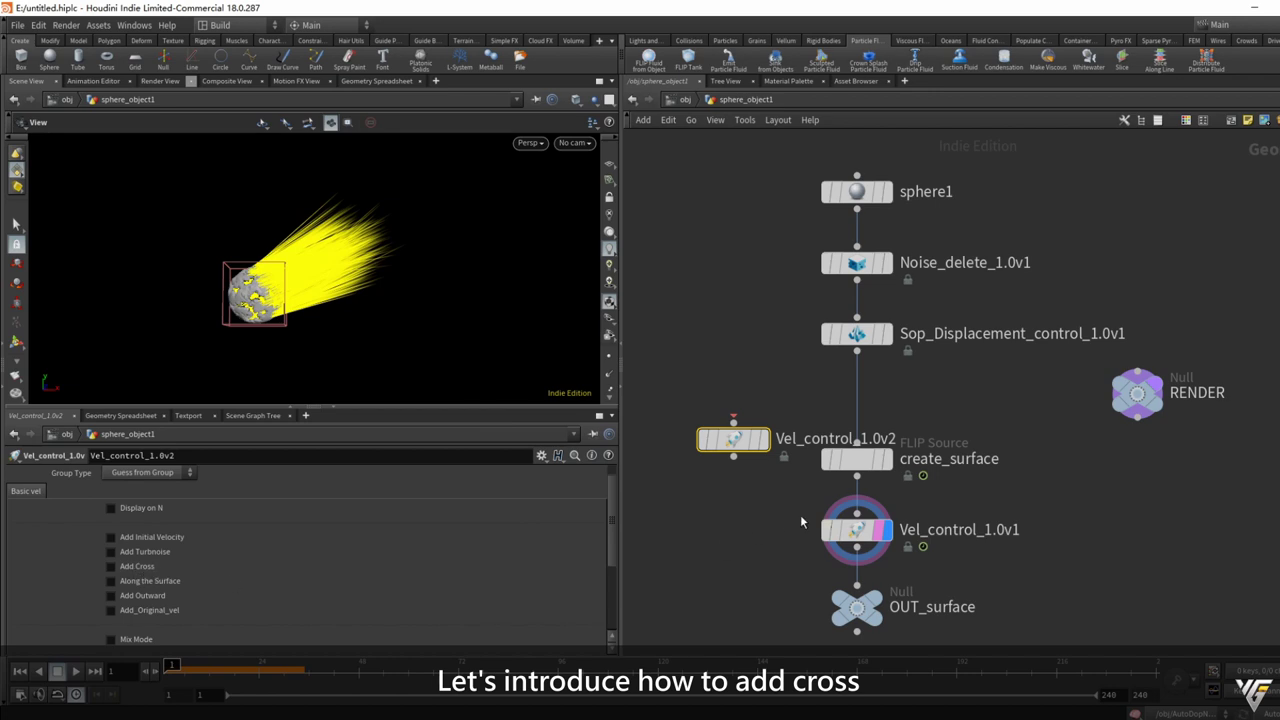
{"action": "left_click", "coordinate": [856, 529]}
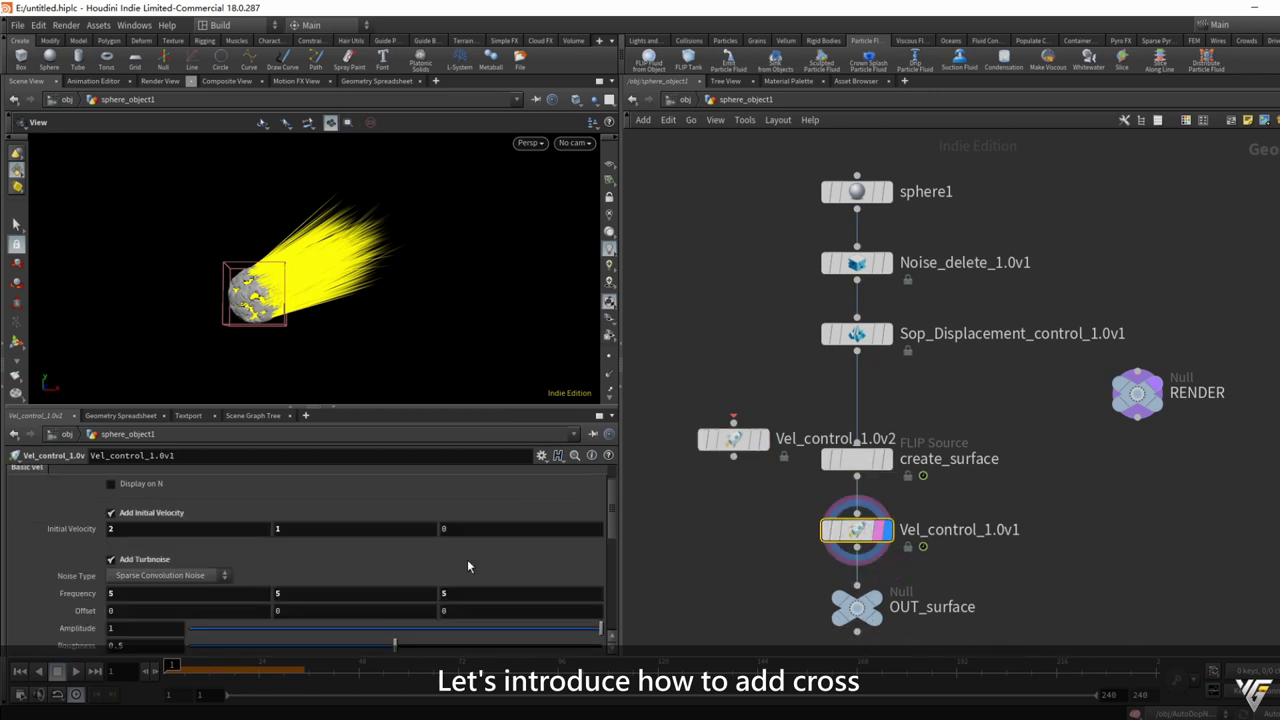
{"action": "left_click", "coordinate": [858, 459]}
{"action": "middle_click", "coordinate": [862, 461]}
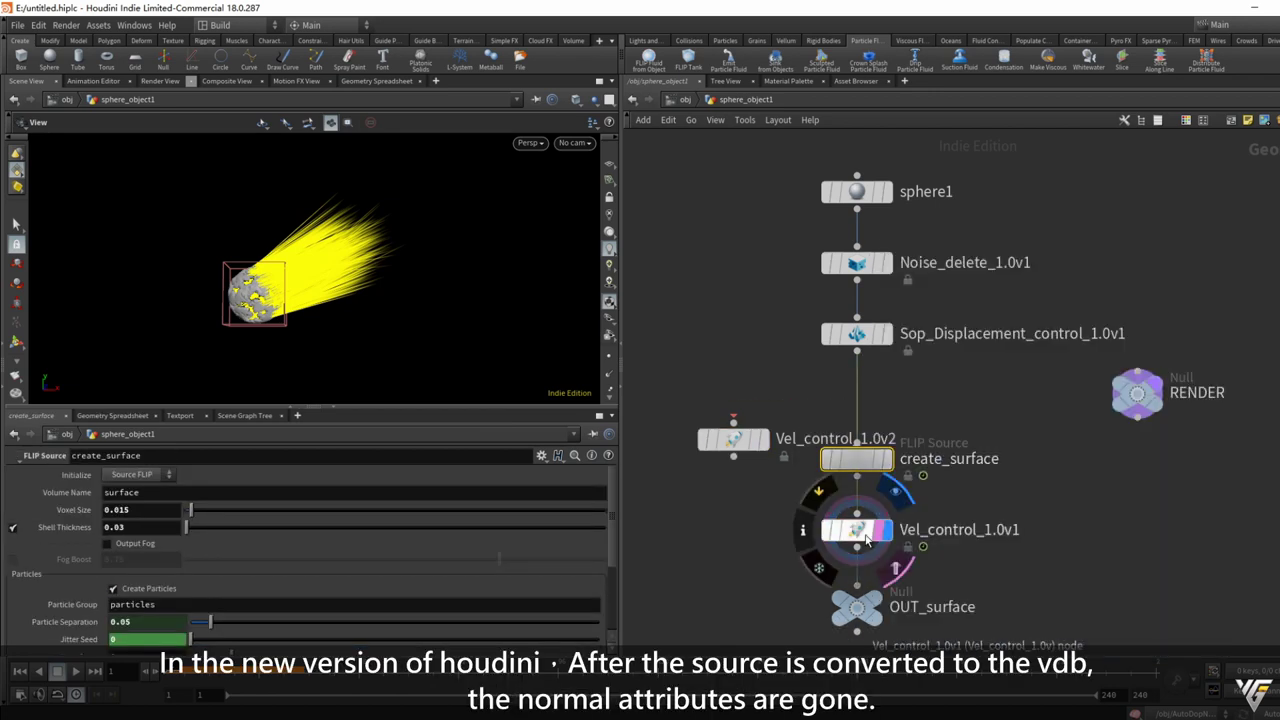
{"action": "left_click", "coordinate": [856, 529]}
{"action": "left_click_drag", "start_coordinate": [856, 350], "coordinate": [737, 403]}
{"action": "left_click", "coordinate": [765, 420]}
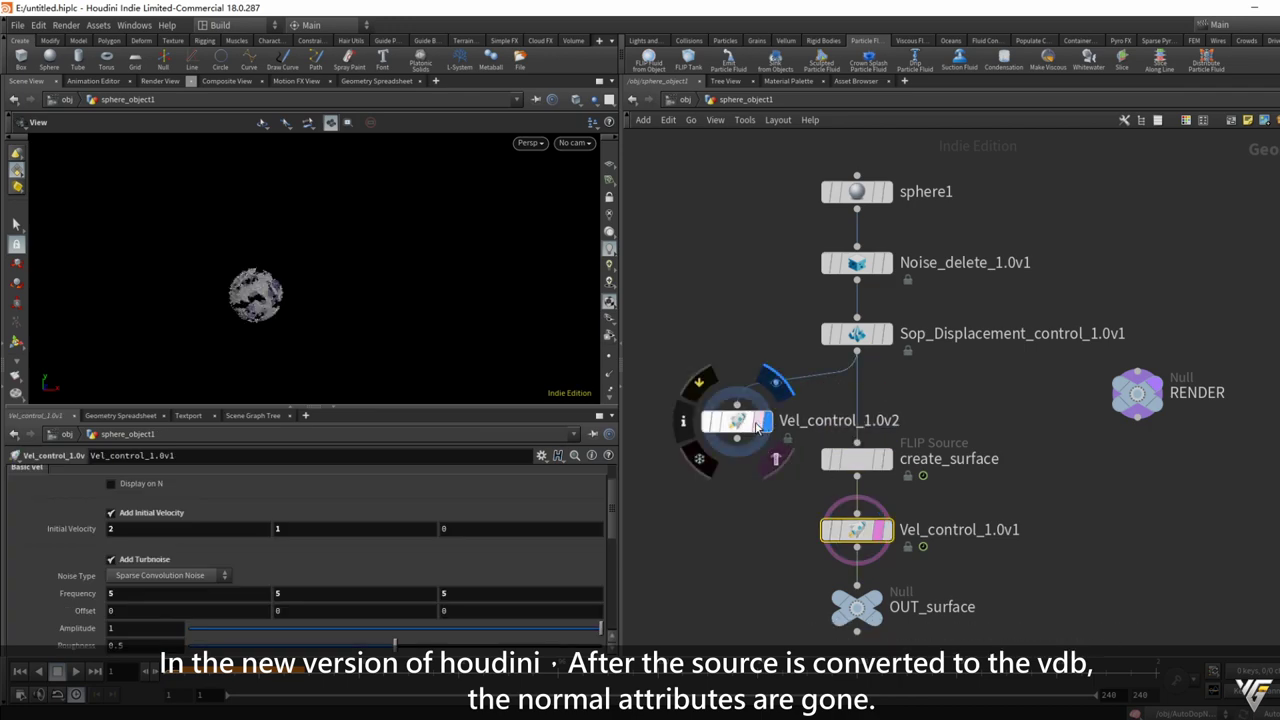
Enable cross velocity on the second Vel_control with Cross Multiplier 0.685.
{"action": "left_click", "coordinate": [111, 560]}
{"action": "left_click_drag", "start_coordinate": [395, 576], "coordinate": [231, 576]}
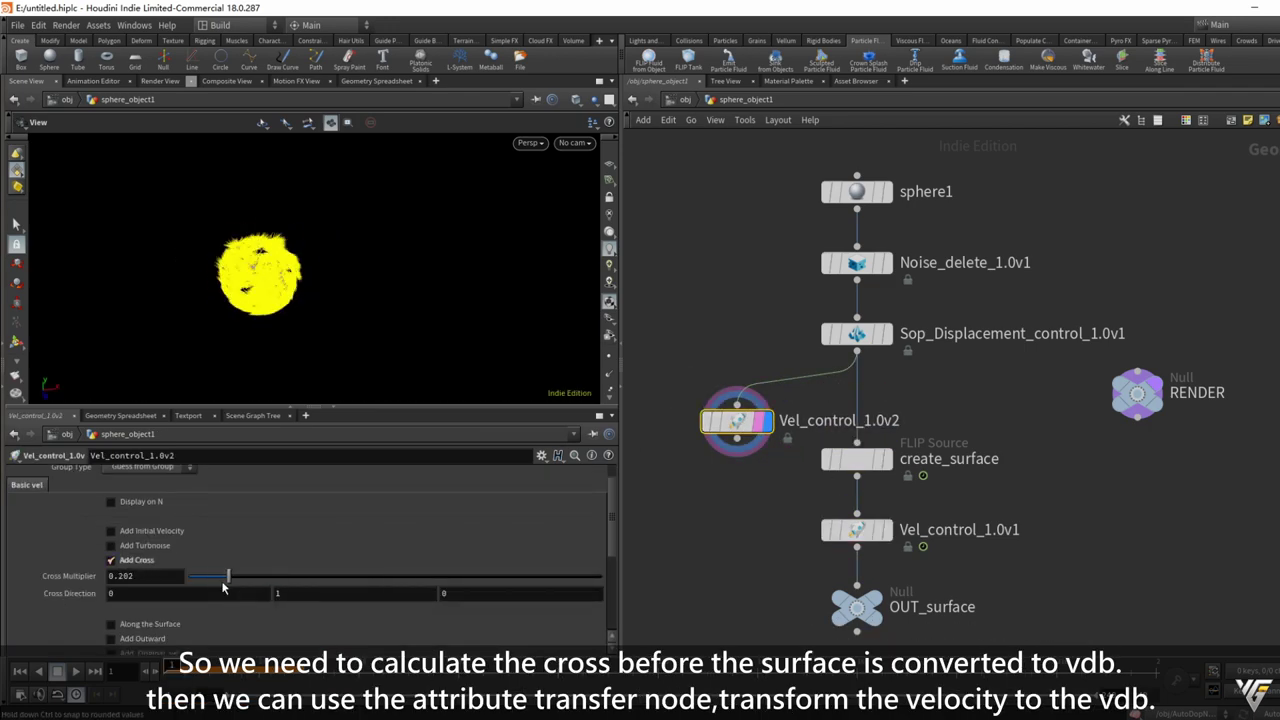
{"action": "scroll", "coordinate": [494, 271], "scroll_direction": "up", "scroll_amount": 3}
{"action": "left_click_drag", "start_coordinate": [494, 271], "coordinate": [243, 174]}
{"action": "left_click_drag", "start_coordinate": [231, 576], "coordinate": [330, 576]}
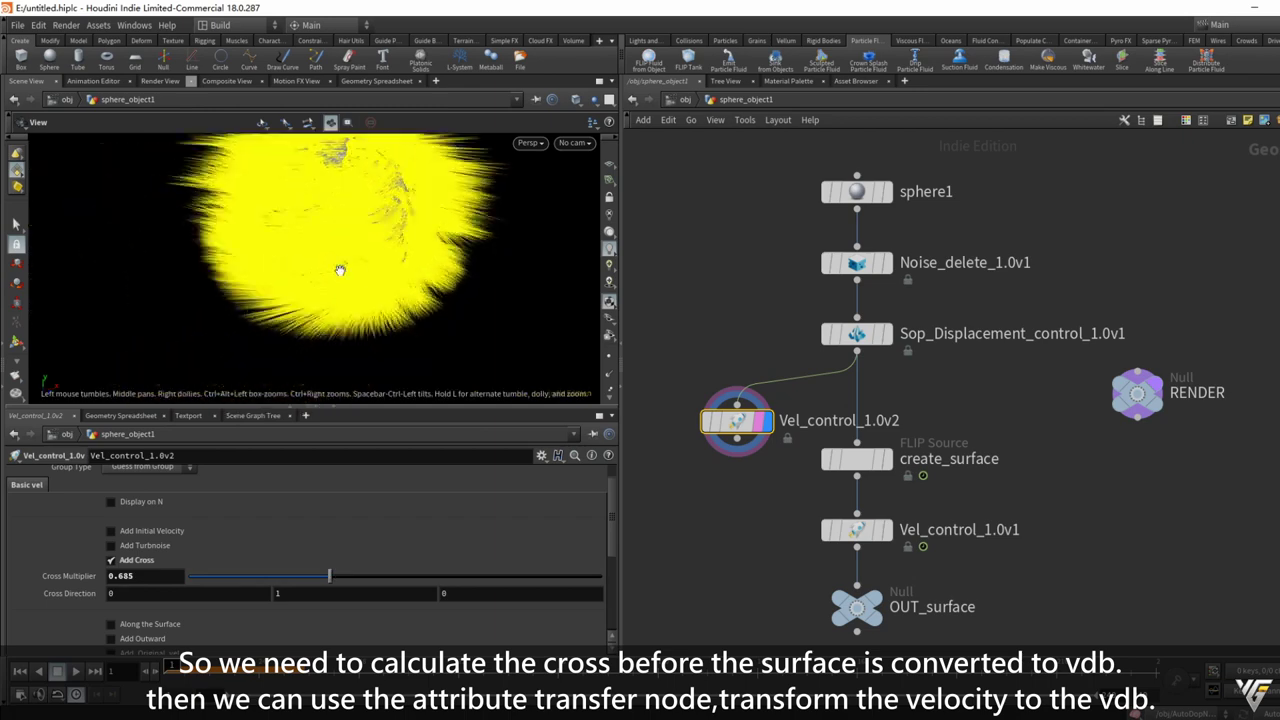
Add an Attribute Transfer fed by the second Vel_control and wire it into OUT_surface.
{"action": "key", "text": "Tab"}
{"action": "type", "text": "tra"}
{"action": "left_click", "coordinate": [908, 269]}
{"action": "left_click", "coordinate": [776, 530]}
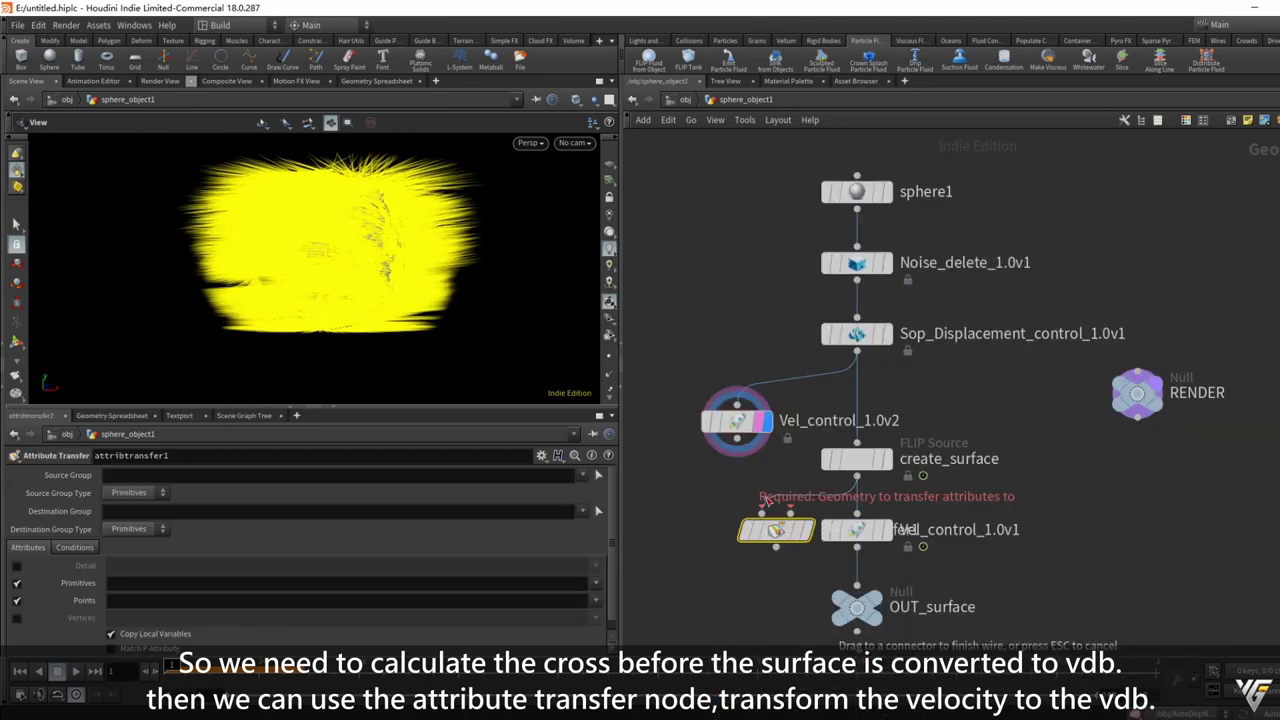
{"action": "left_click", "coordinate": [790, 515]}
{"action": "left_click", "coordinate": [808, 530]}
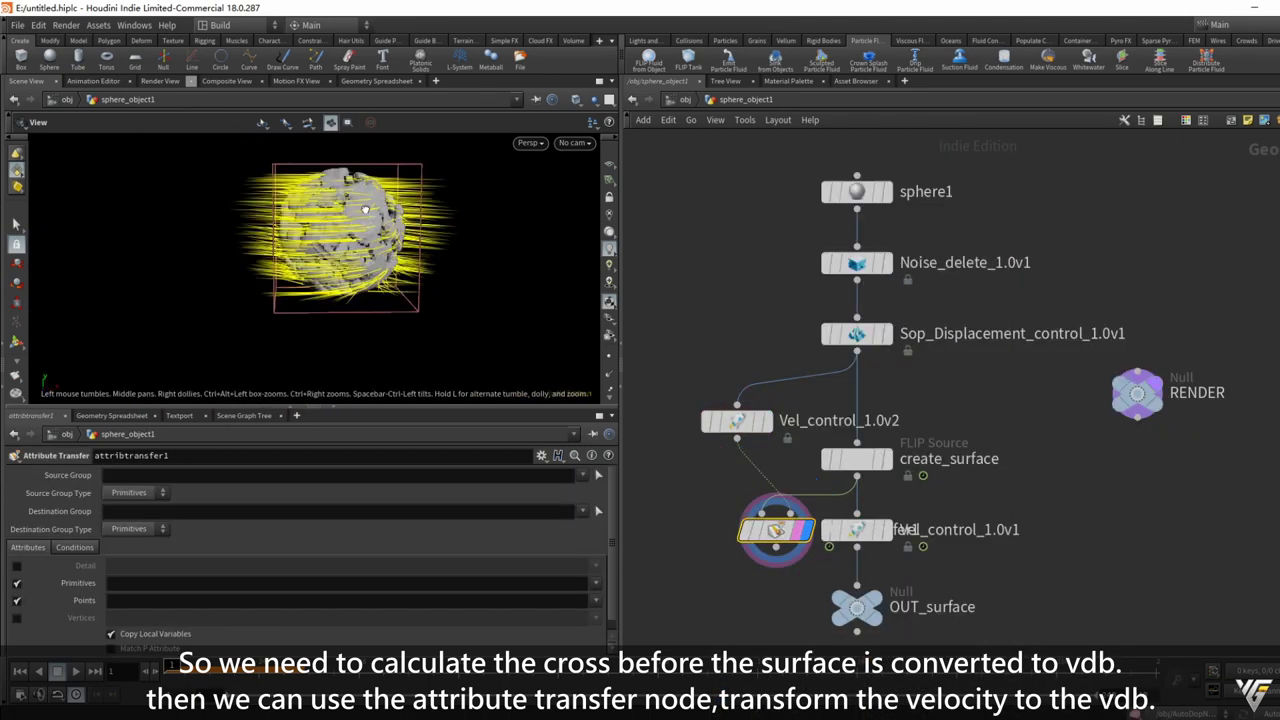
{"action": "left_click_drag", "start_coordinate": [776, 548], "coordinate": [843, 604]}
At object level, start the simulation and hide the velocity visualizer lines.
{"action": "key", "text": "u"}
{"action": "left_click", "coordinate": [76, 671]}
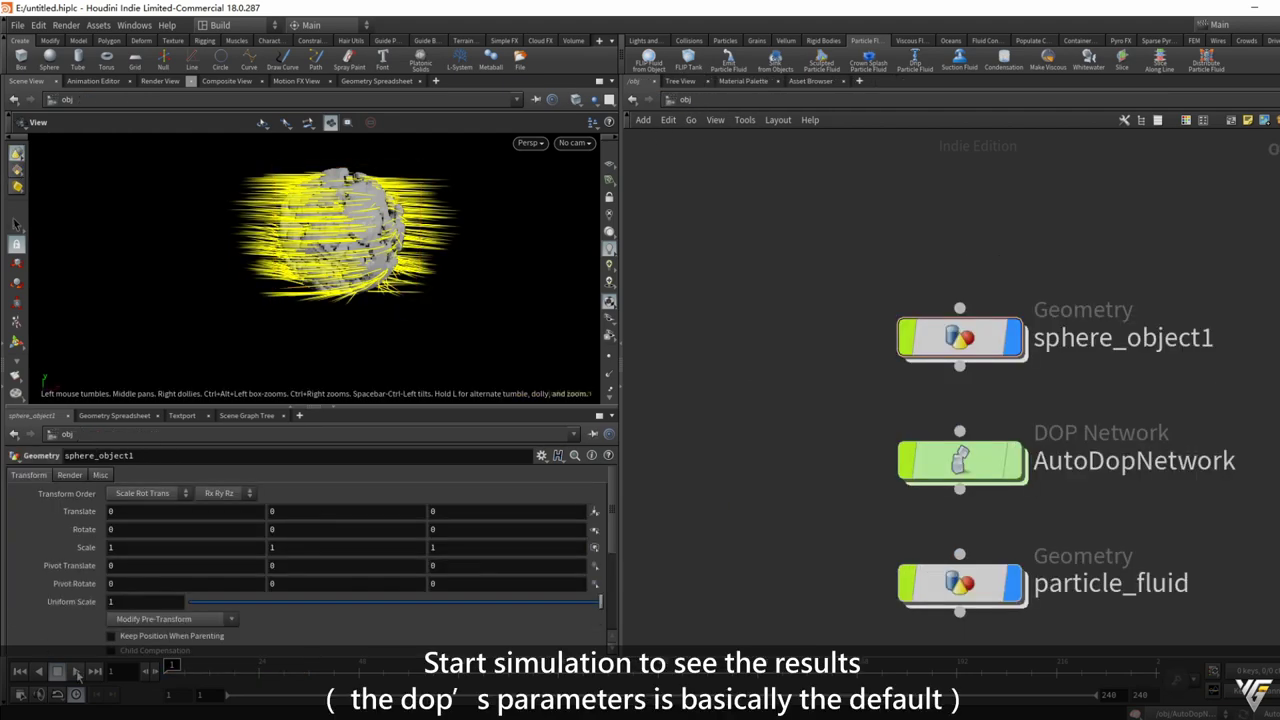
{"action": "key", "text": "d"}
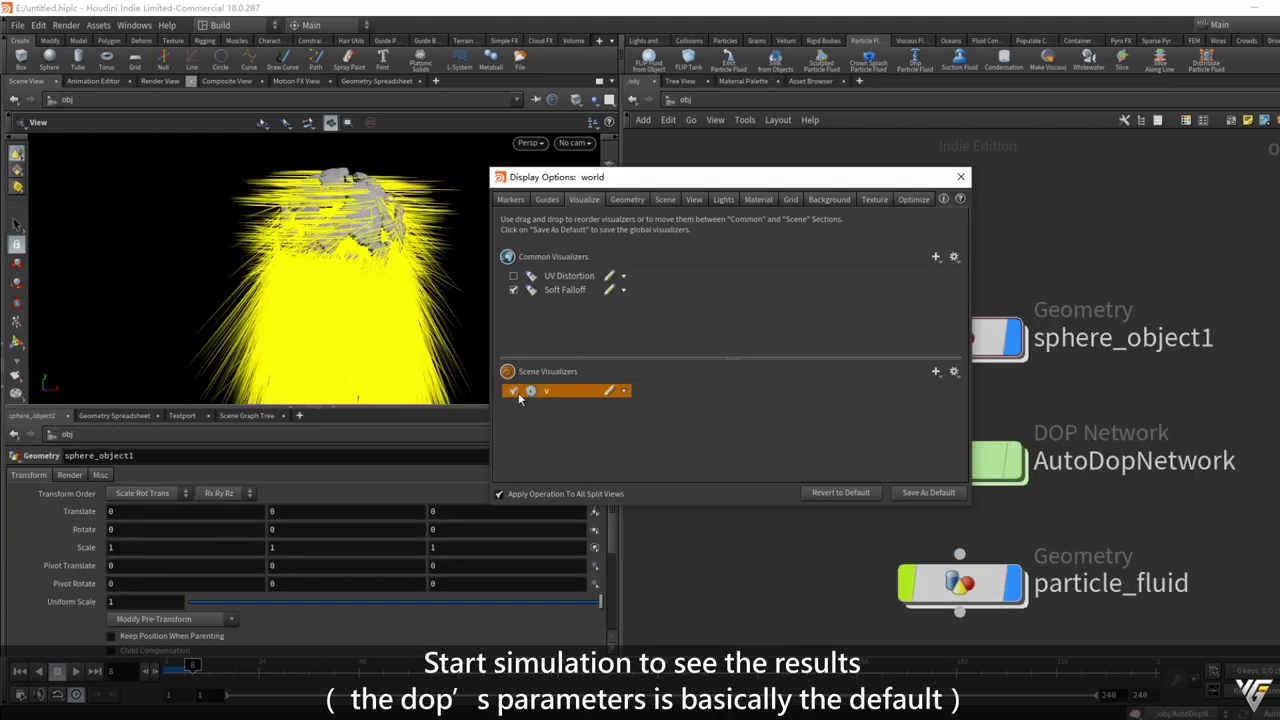
{"action": "left_click", "coordinate": [514, 391]}
Inside AutoDopNetwork, frame the fluid and replay the FLIP simulation from frame 1.
{"action": "left_click", "coordinate": [960, 177]}
{"action": "double_click", "coordinate": [995, 460]}
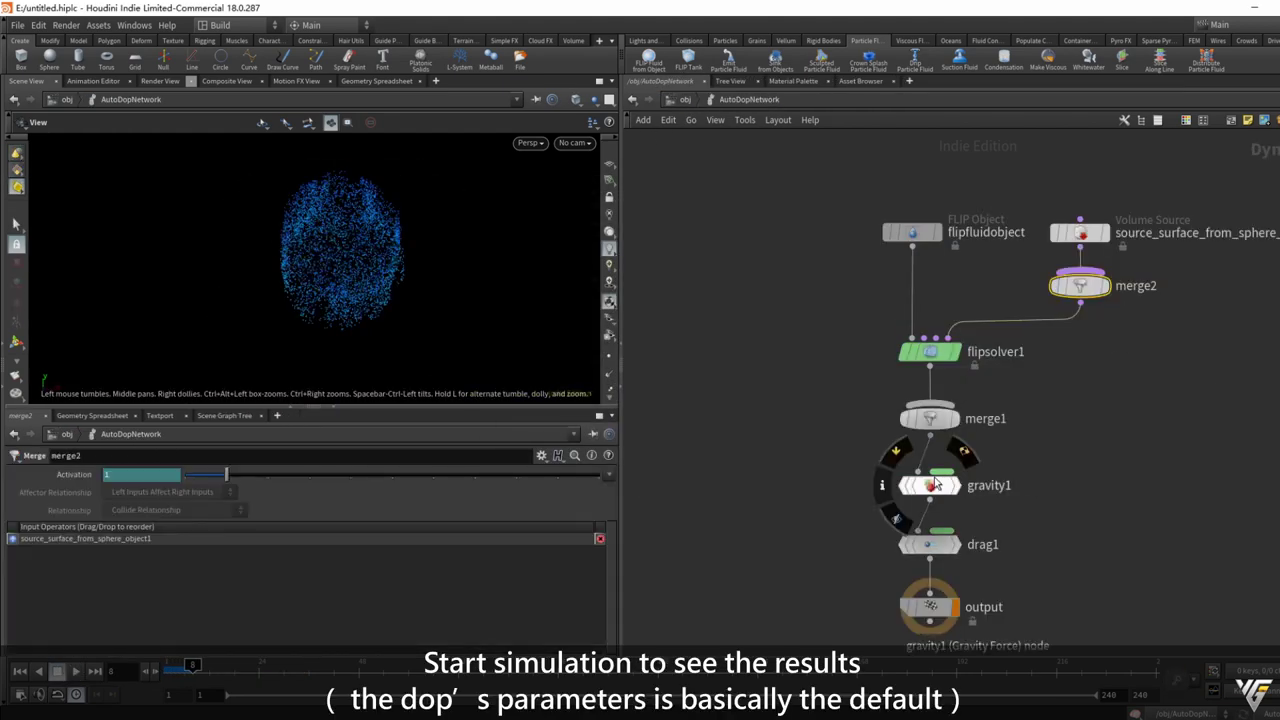
{"action": "left_click", "coordinate": [22, 671]}
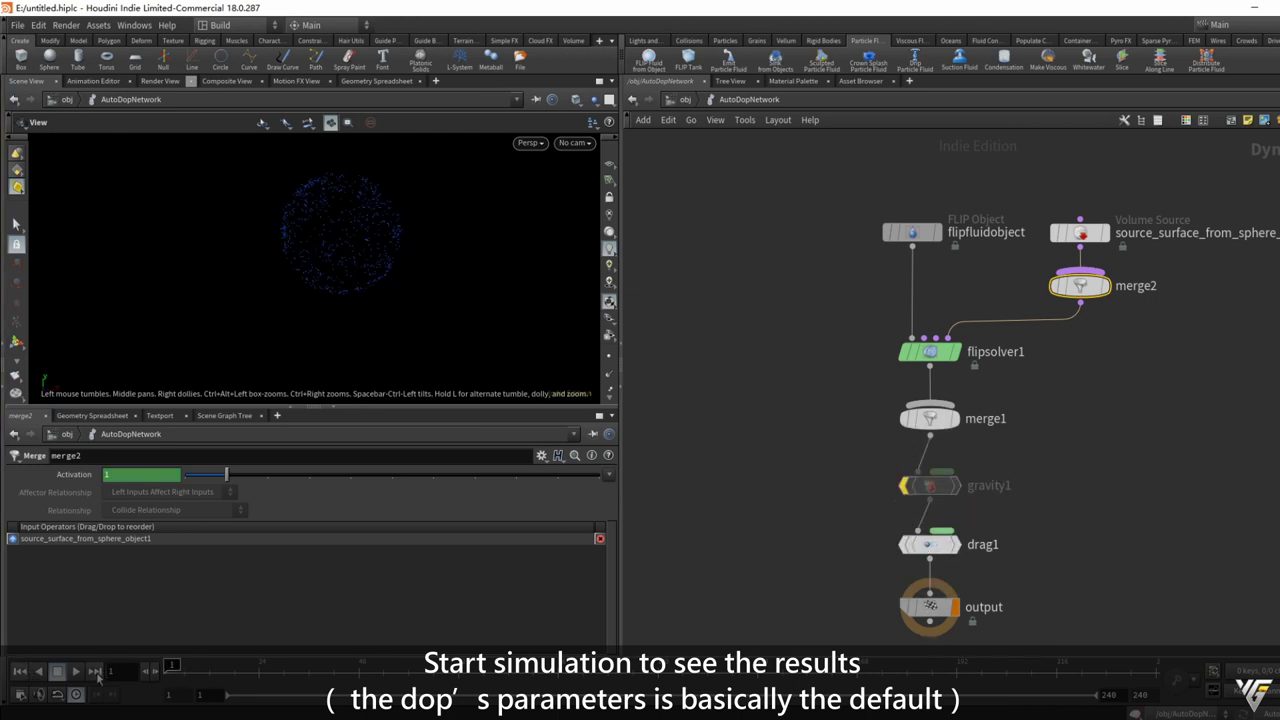
{"action": "key", "text": "g"}
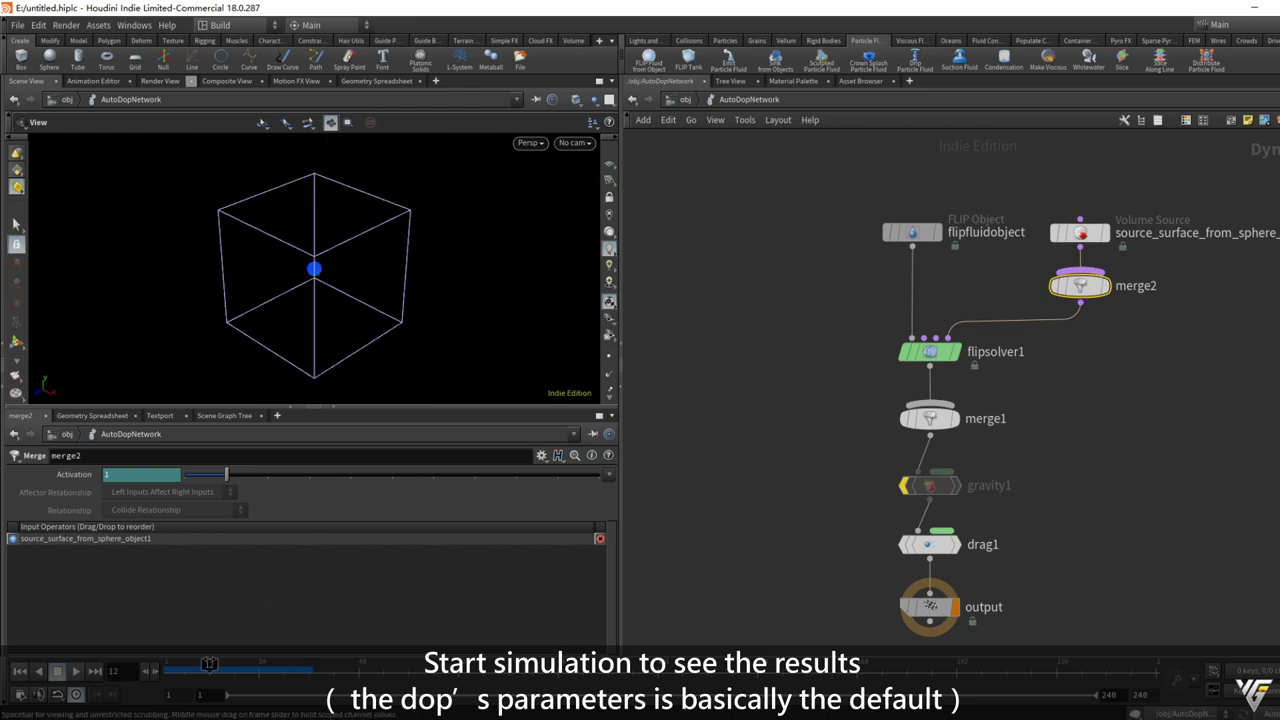
{"action": "key", "text": "h"}
{"action": "left_click_drag", "start_coordinate": [395, 214], "coordinate": [363, 277]}
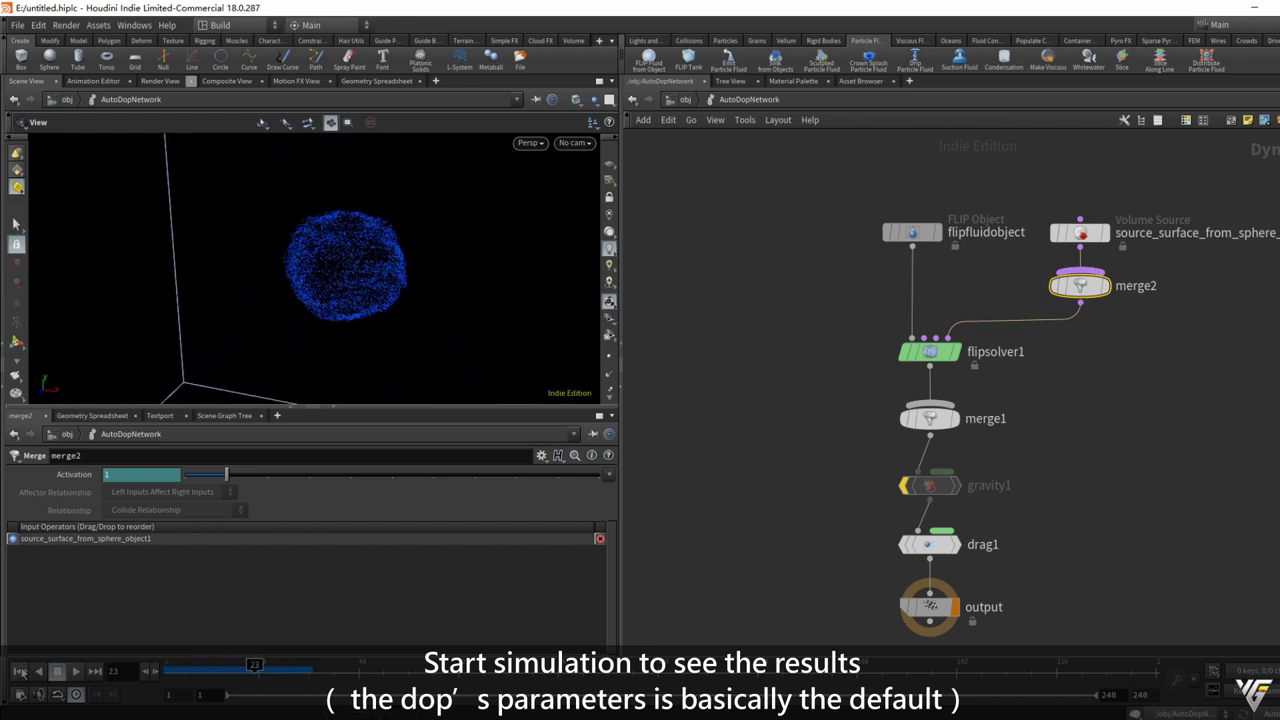
{"action": "left_click", "coordinate": [22, 671]}
{"action": "left_click", "coordinate": [77, 671]}
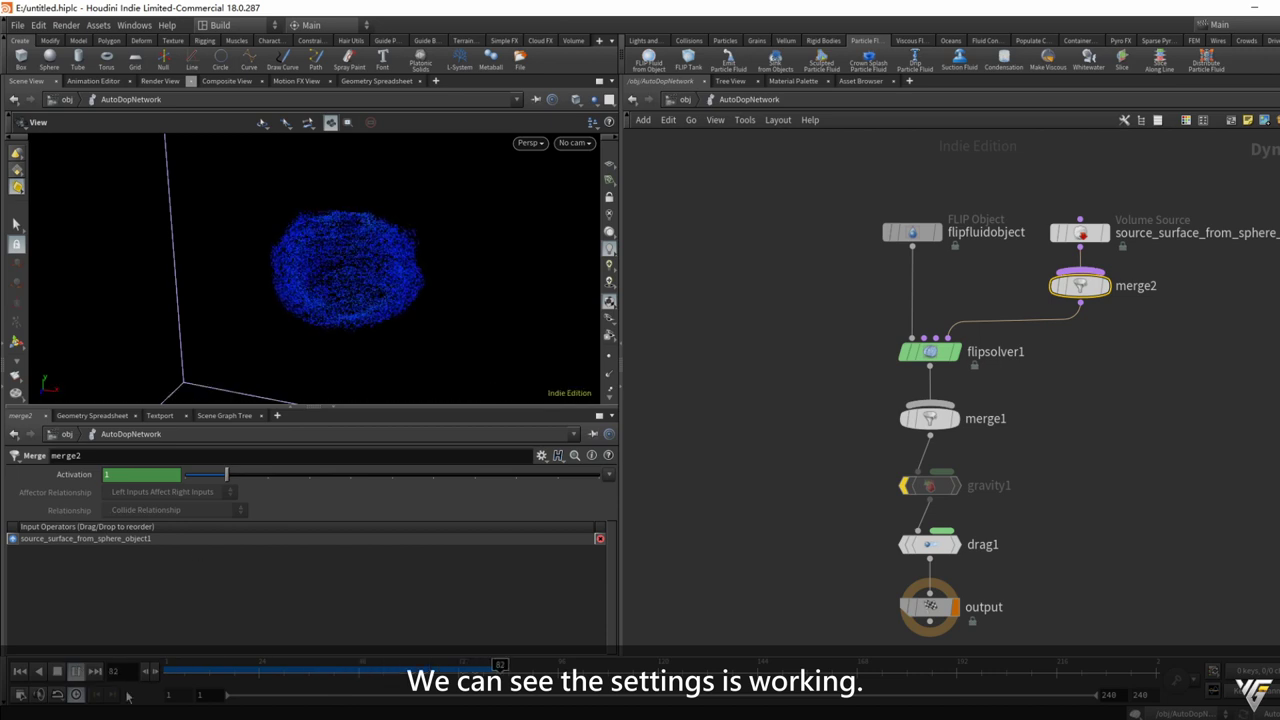
{"action": "left_click", "coordinate": [685, 99]}
Select Vel_control_1.0v2 inside sphere_object1 and turn on the v velocity visualizer.
{"action": "double_click", "coordinate": [940, 334]}
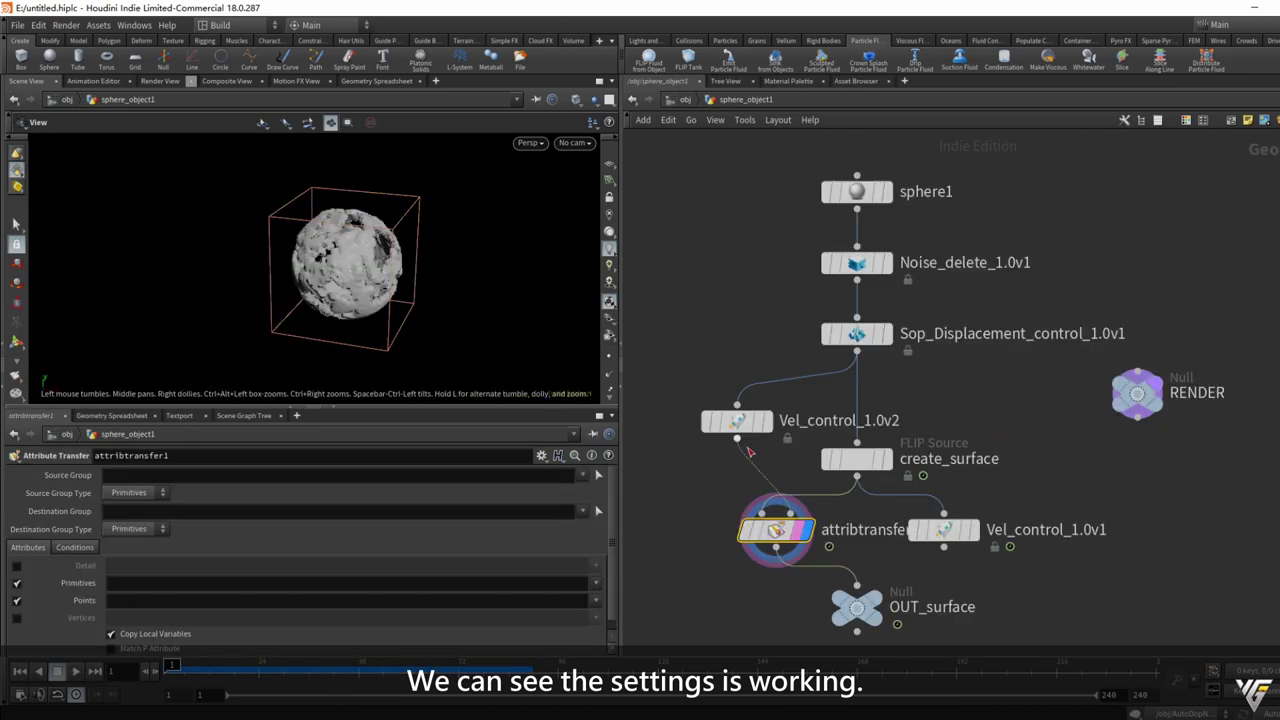
{"action": "left_click", "coordinate": [762, 428]}
{"action": "key", "text": "d"}
{"action": "left_click", "coordinate": [518, 393]}
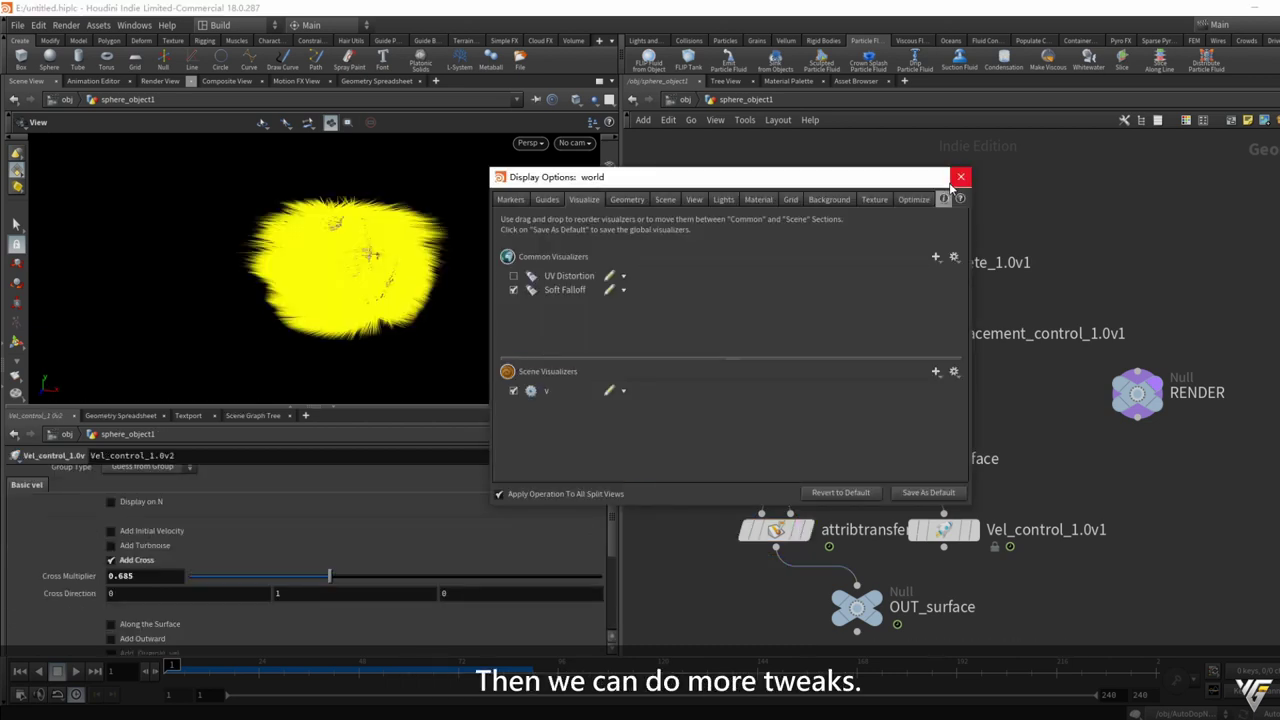
{"action": "left_click", "coordinate": [960, 176]}
Set noise minimum to 0.28, Rand Vel Multiplier to 2.7 and frequency to 5.6.
{"action": "scroll", "coordinate": [176, 597], "scroll_direction": "down", "scroll_amount": 5}
{"action": "scroll", "coordinate": [249, 476], "scroll_direction": "down", "scroll_amount": 3}
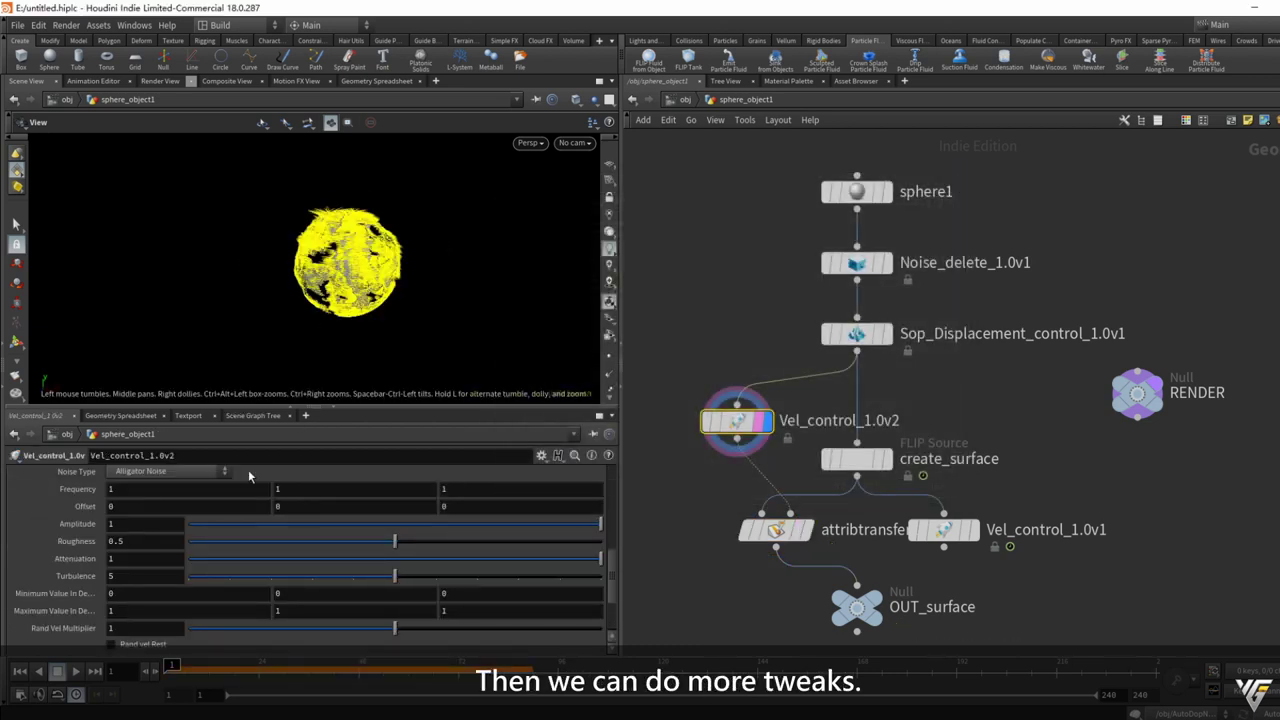
{"action": "middle_click_drag", "start_coordinate": [90, 598], "coordinate": [249, 606]}
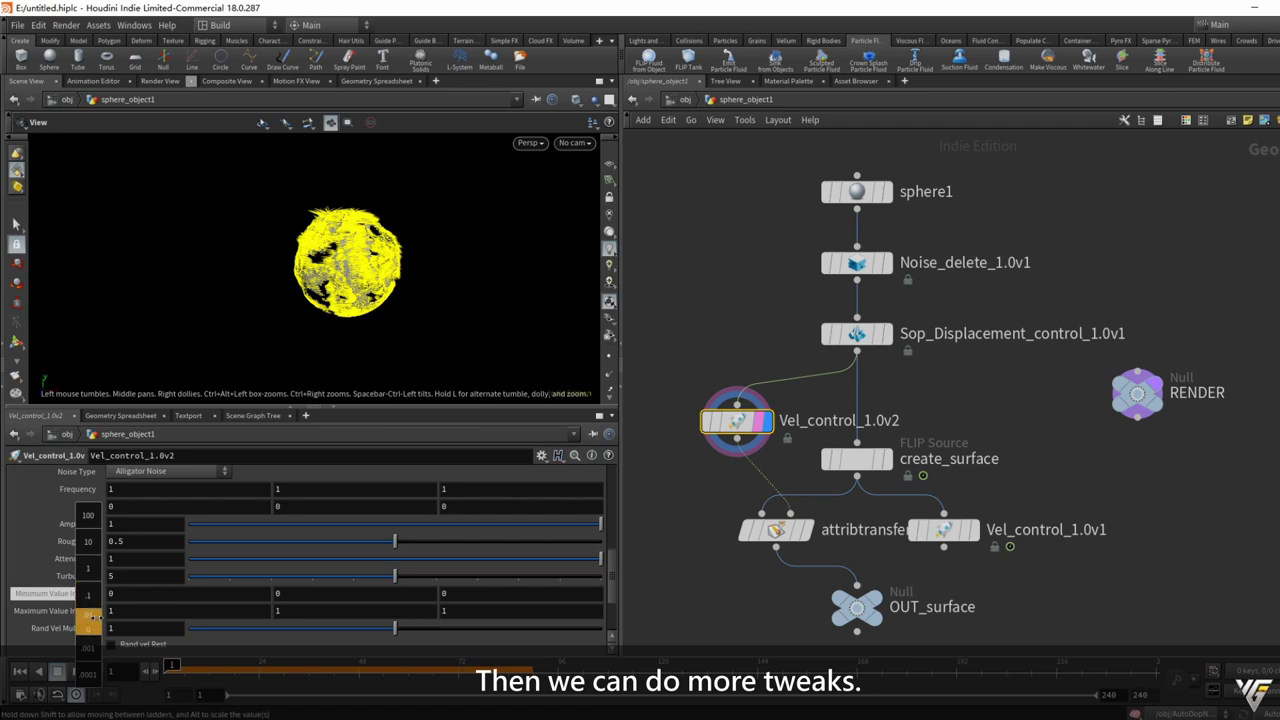
{"action": "middle_click_drag", "start_coordinate": [397, 604], "coordinate": [502, 608]}
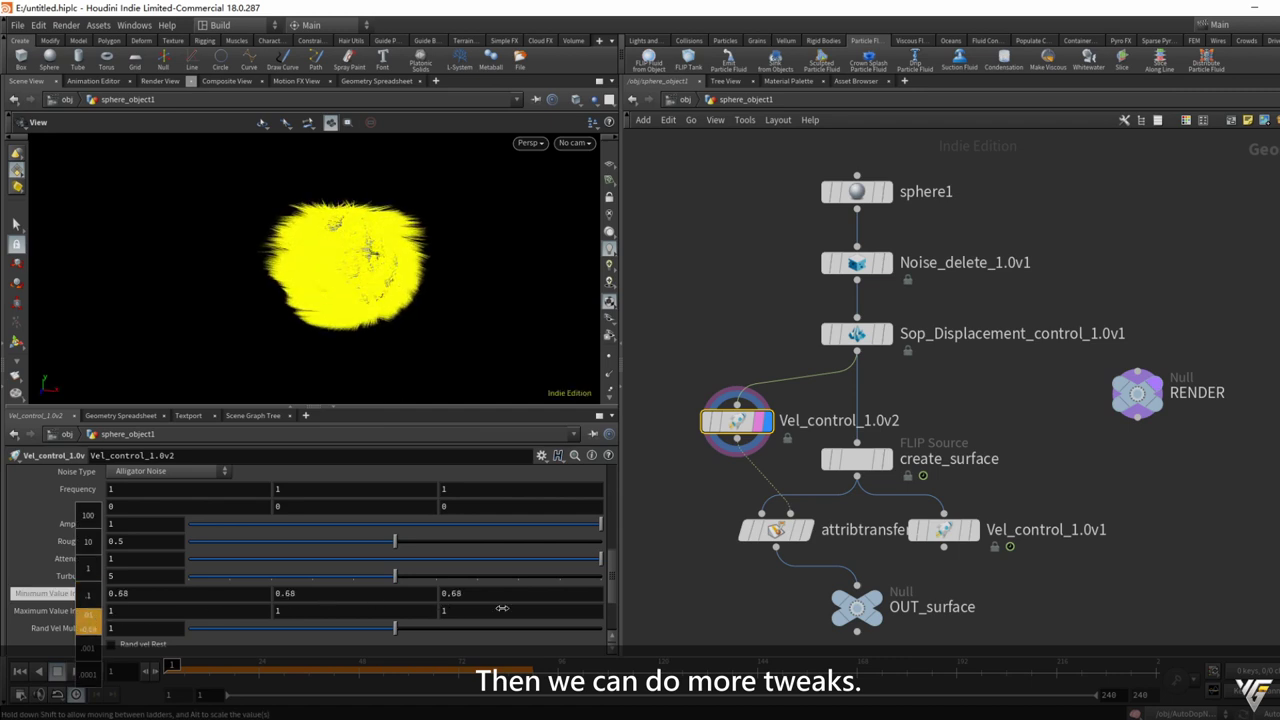
{"action": "middle_click_drag", "start_coordinate": [145, 627], "coordinate": [251, 634]}
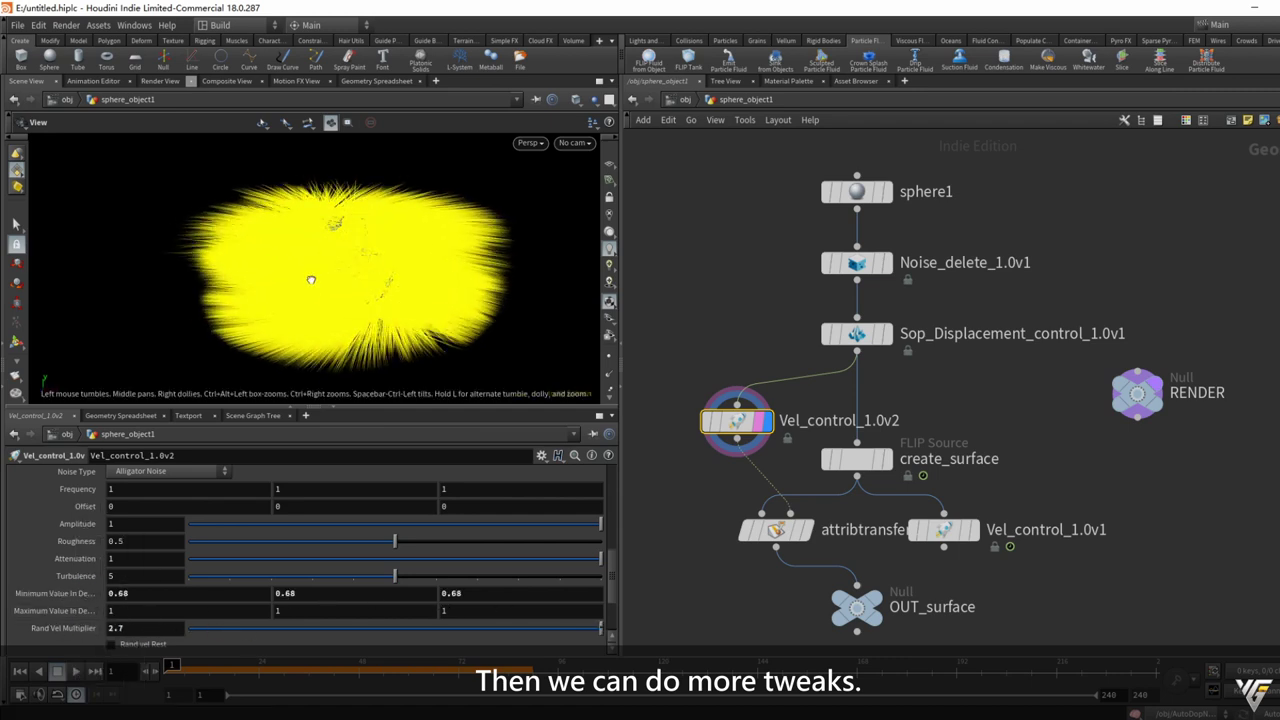
{"action": "middle_click_drag", "start_coordinate": [107, 590], "coordinate": [45, 597]}
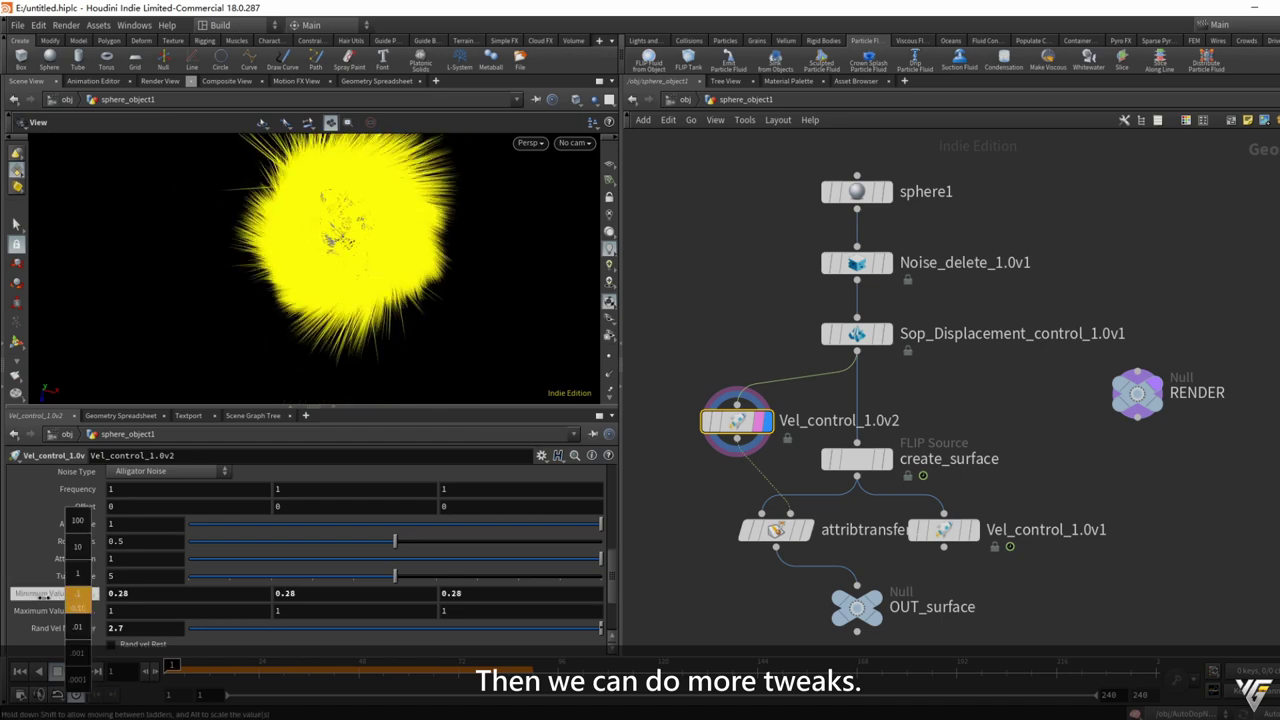
{"action": "middle_click_drag", "start_coordinate": [97, 492], "coordinate": [300, 498]}
At object level, hide the v velocity visualizer and play the simulation.
{"action": "left_click", "coordinate": [685, 100]}
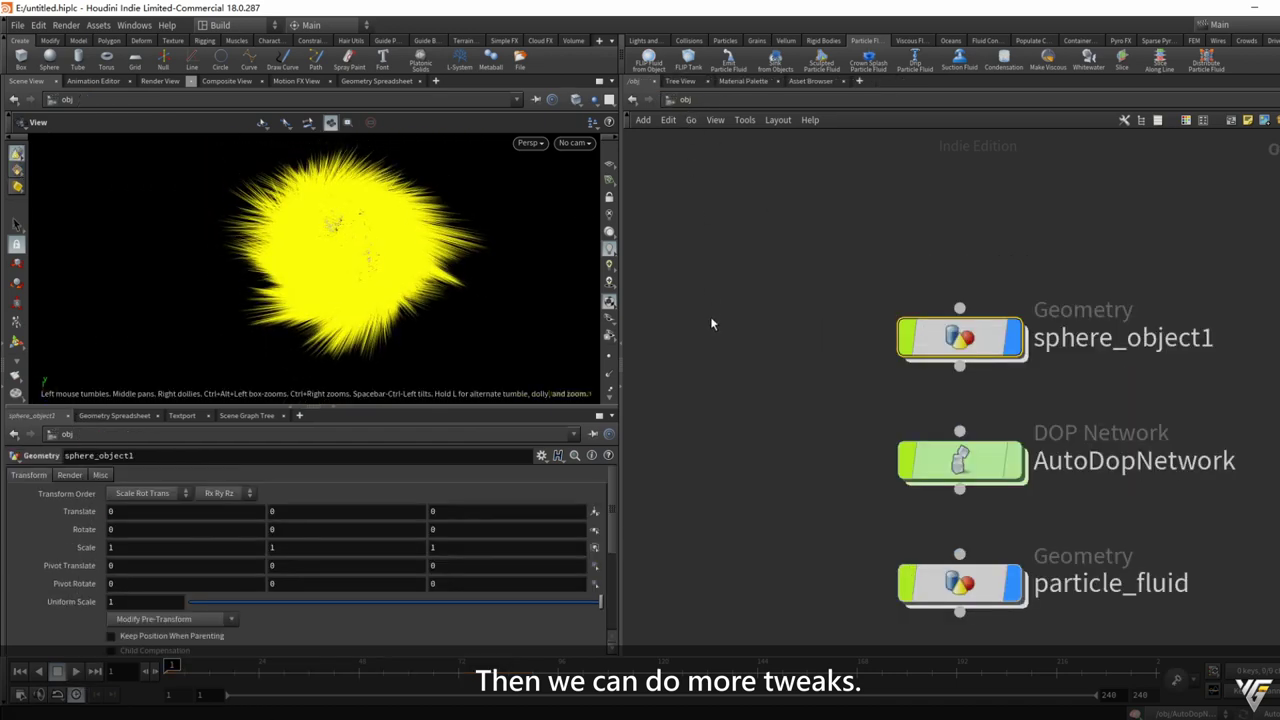
{"action": "key", "text": "d"}
{"action": "left_click", "coordinate": [514, 391]}
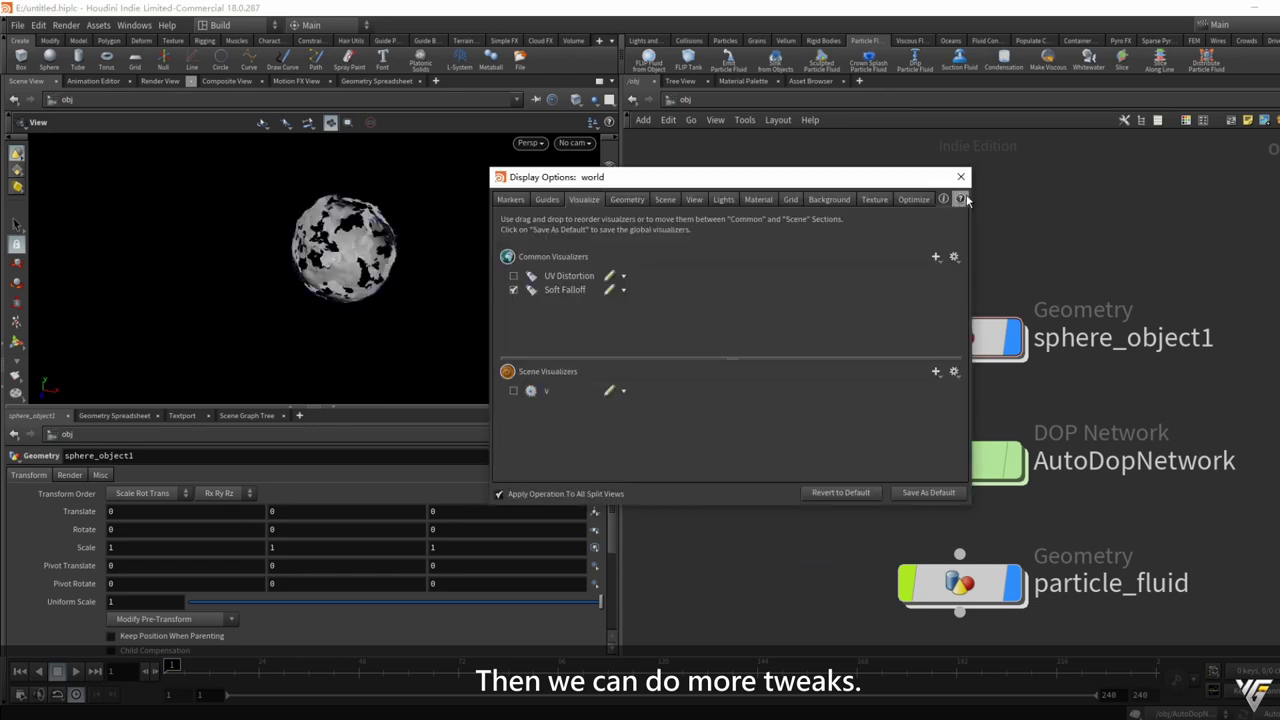
{"action": "left_click", "coordinate": [961, 178]}
{"action": "left_click", "coordinate": [78, 673]}
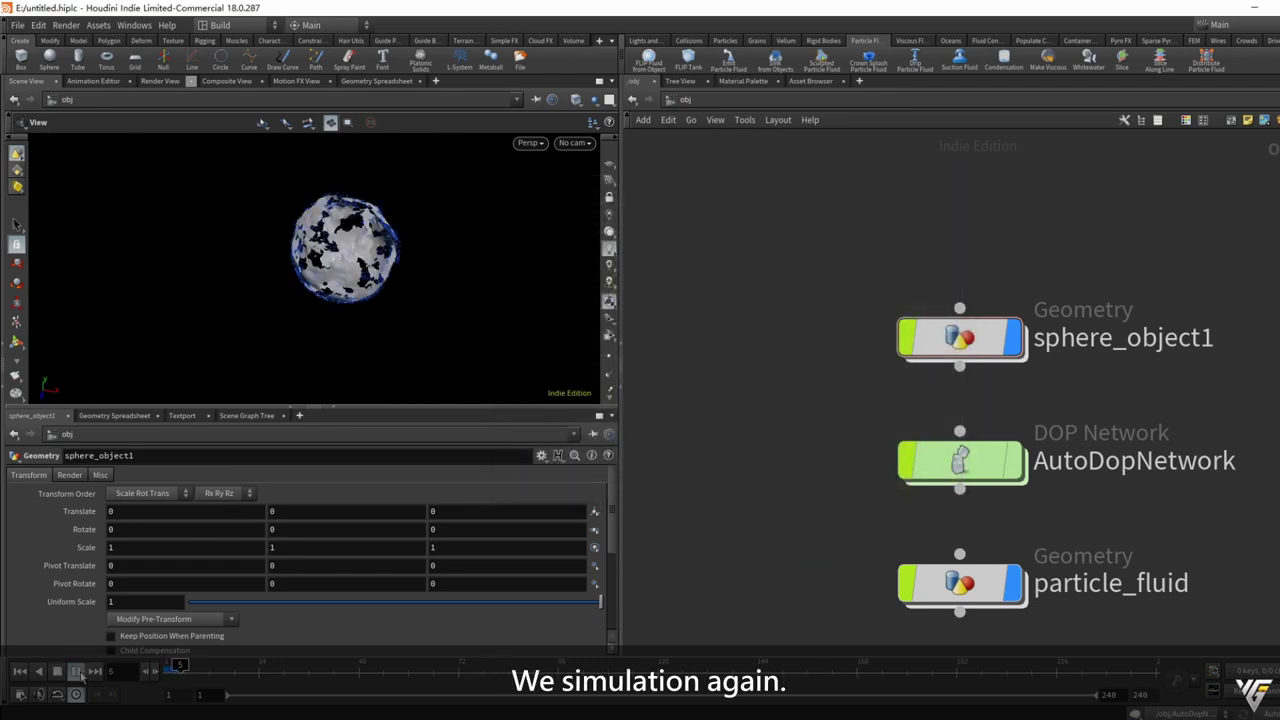
Rewind inside AutoDopNetwork, inspect the particle cloud from several angles, then reenter sphere_object1.
{"action": "double_click", "coordinate": [945, 462]}
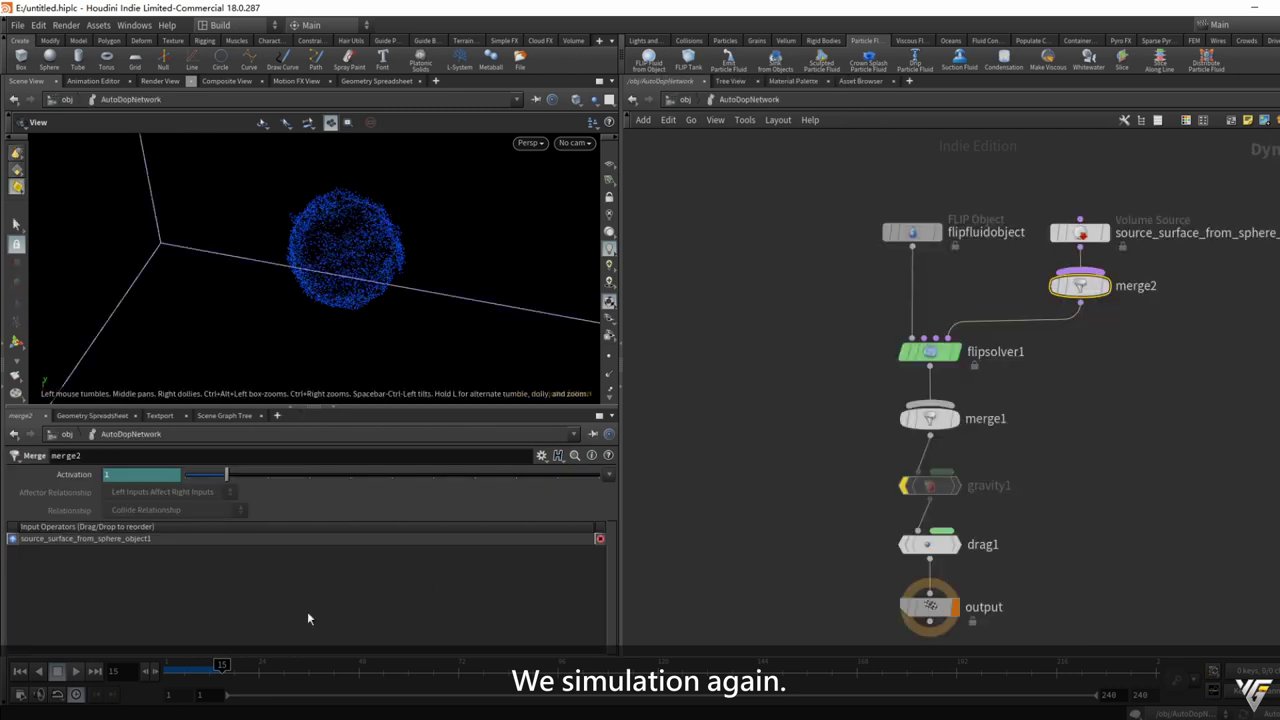
{"action": "left_click", "coordinate": [19, 671]}
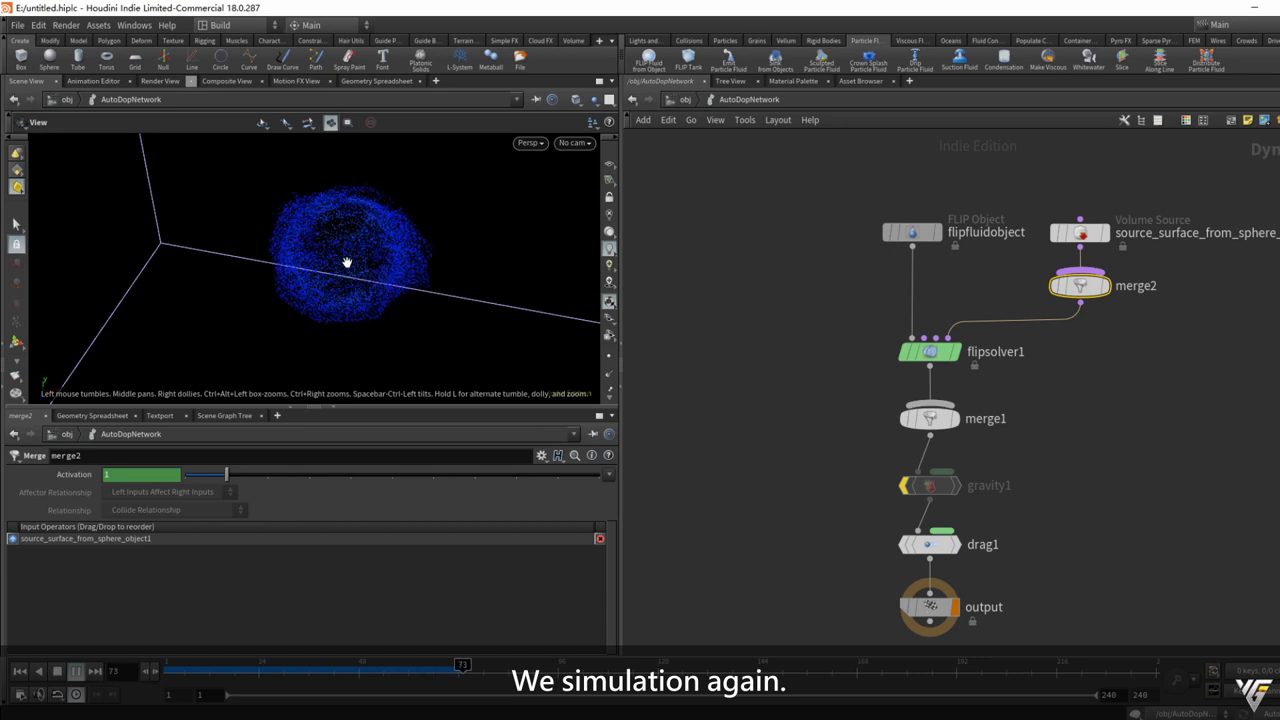
{"action": "left_click_drag", "start_coordinate": [355, 260], "coordinate": [333, 197]}
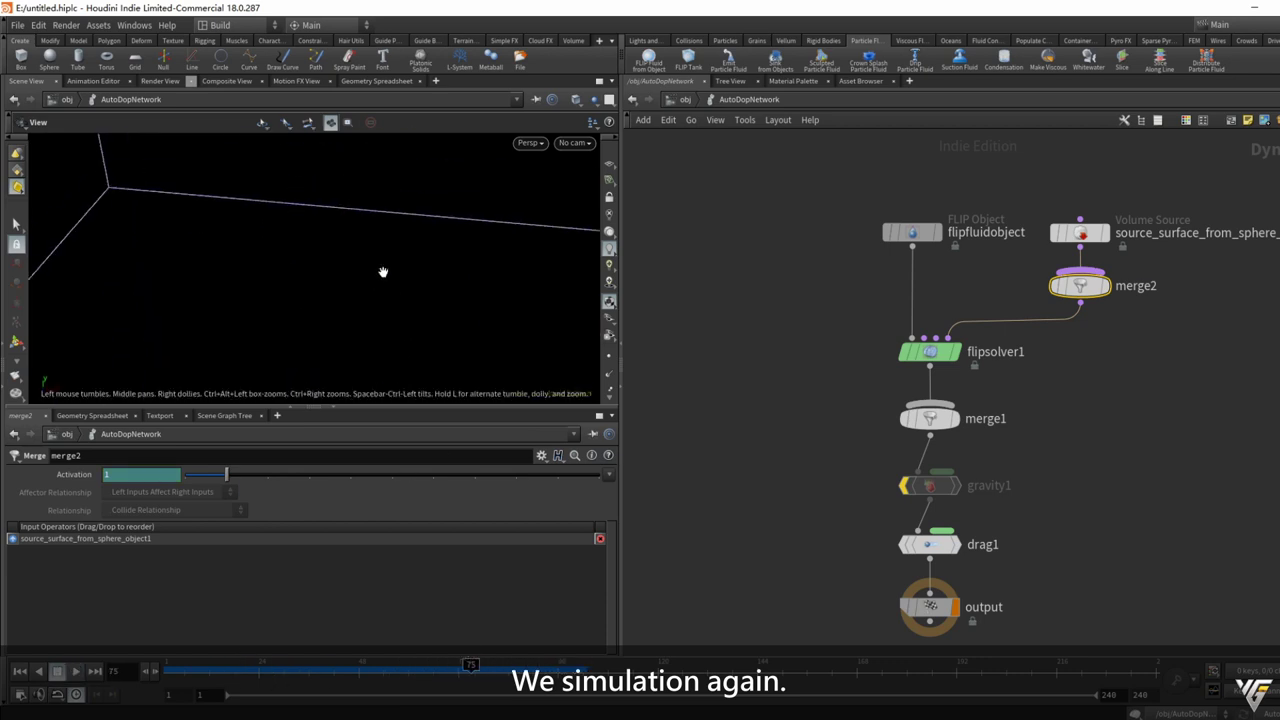
{"action": "mouse_move", "coordinate": [383, 272]}
{"action": "left_mouse_down"}
{"action": "mouse_move", "coordinate": [340, 286]}
{"action": "mouse_move", "coordinate": [343, 351]}
{"action": "mouse_move", "coordinate": [323, 220]}
{"action": "mouse_move", "coordinate": [350, 254]}
{"action": "left_mouse_up"}
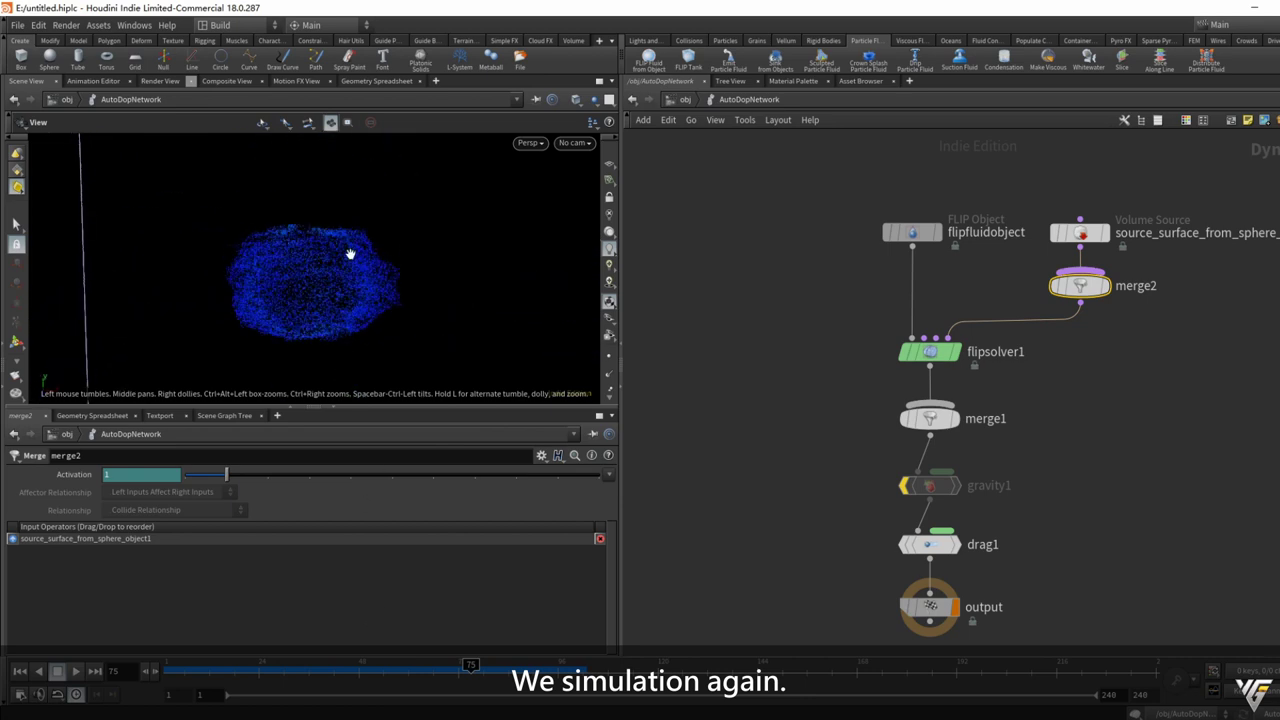
{"action": "left_click", "coordinate": [684, 99]}
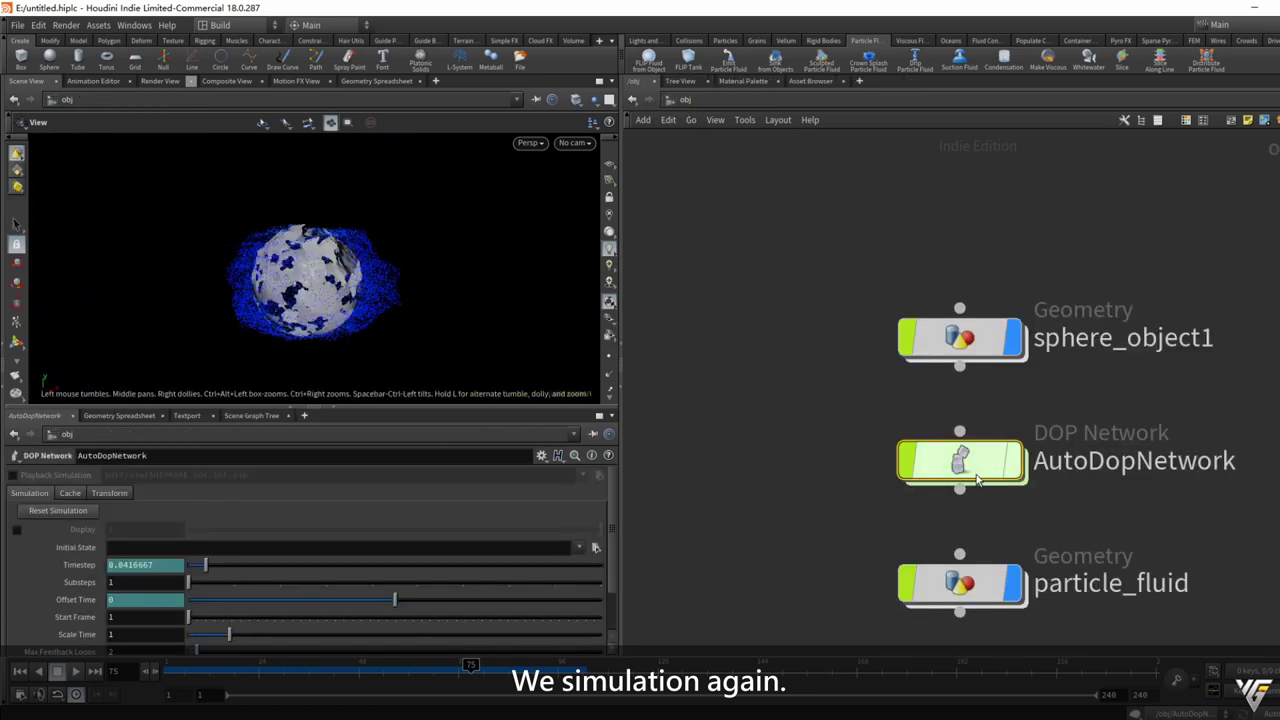
{"action": "double_click", "coordinate": [950, 336]}
Display Vel_control_1.0v1 with the v visualizer on and wire it into OUT_surface.
{"action": "middle_click_drag", "start_coordinate": [1026, 391], "coordinate": [1052, 370]}
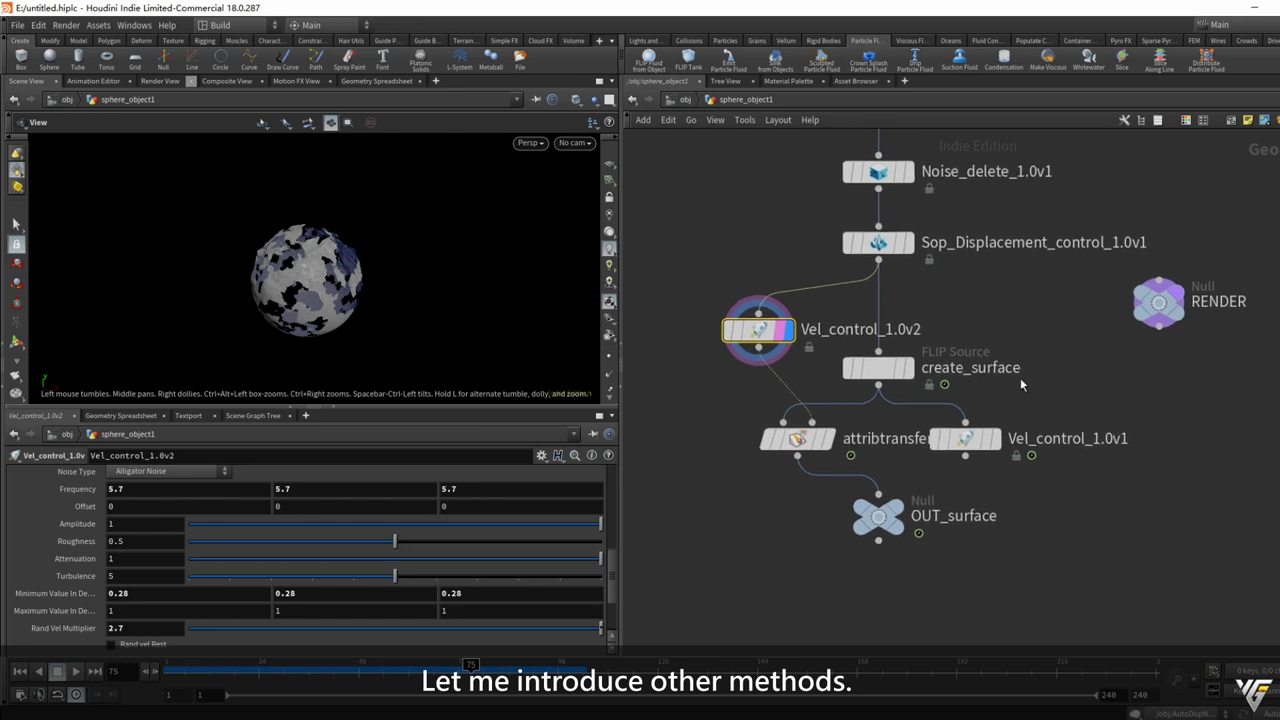
{"action": "left_click", "coordinate": [997, 440]}
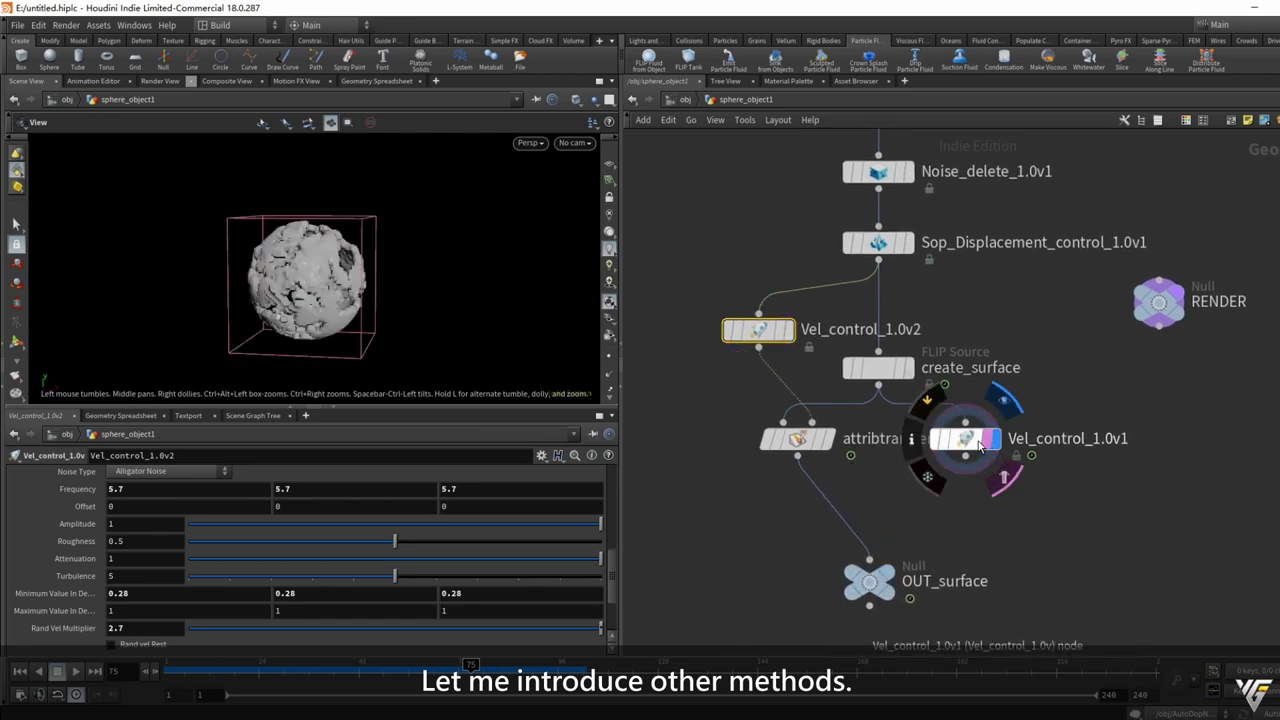
{"action": "left_click", "coordinate": [965, 438]}
{"action": "key", "text": "d"}
{"action": "left_click", "coordinate": [513, 390]}
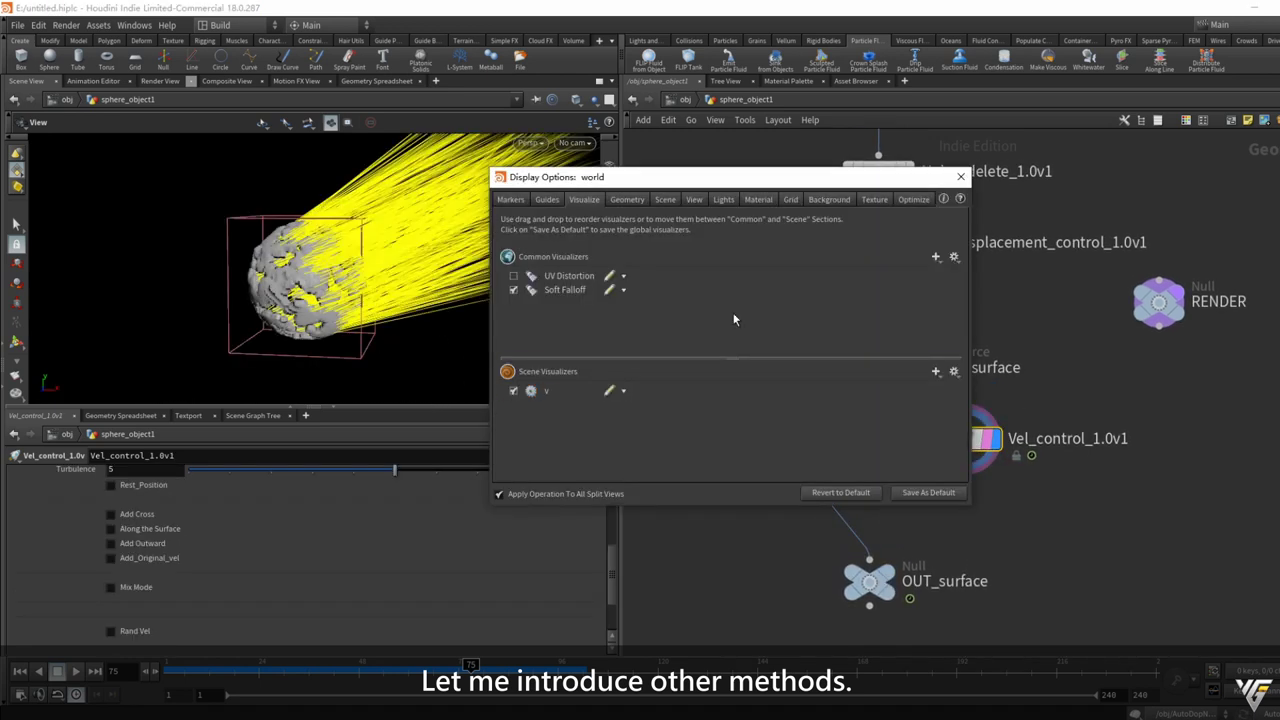
{"action": "left_click", "coordinate": [963, 182]}
{"action": "left_click", "coordinate": [870, 558]}
{"action": "left_click_drag", "start_coordinate": [869, 582], "coordinate": [940, 610]}
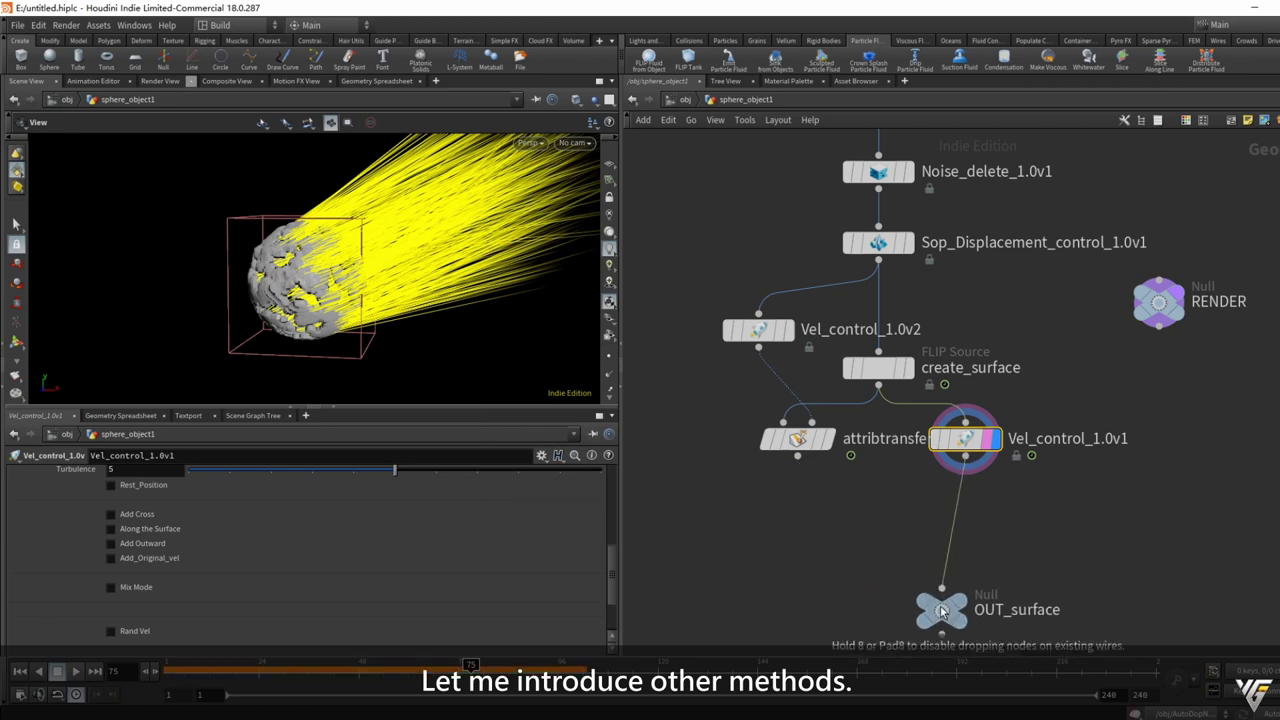
Enable Add Outward, set initial velocity to 0, disable Turbnoise, and rewind at object level.
{"action": "left_click", "coordinate": [149, 548]}
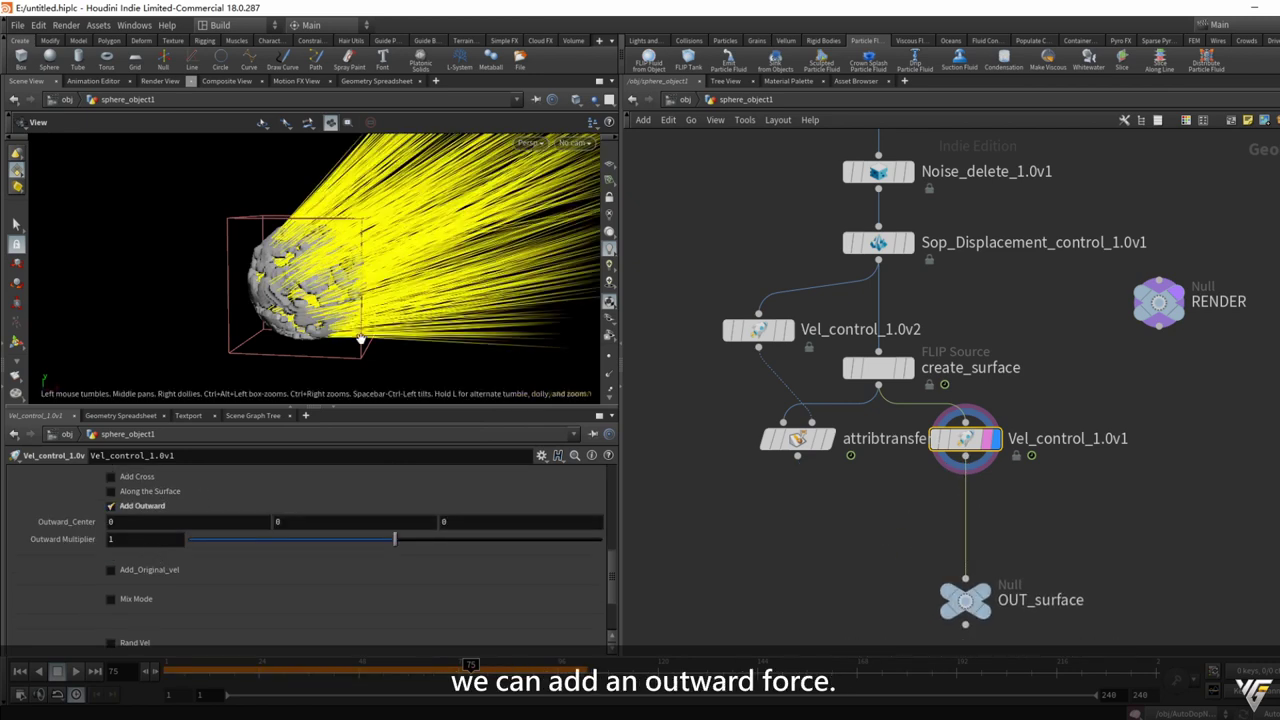
{"action": "scroll", "coordinate": [200, 540], "scroll_direction": "up", "scroll_amount": 1}
{"action": "scroll", "coordinate": [215, 535], "scroll_direction": "up", "scroll_amount": 3}
{"action": "type", "text": "0"}
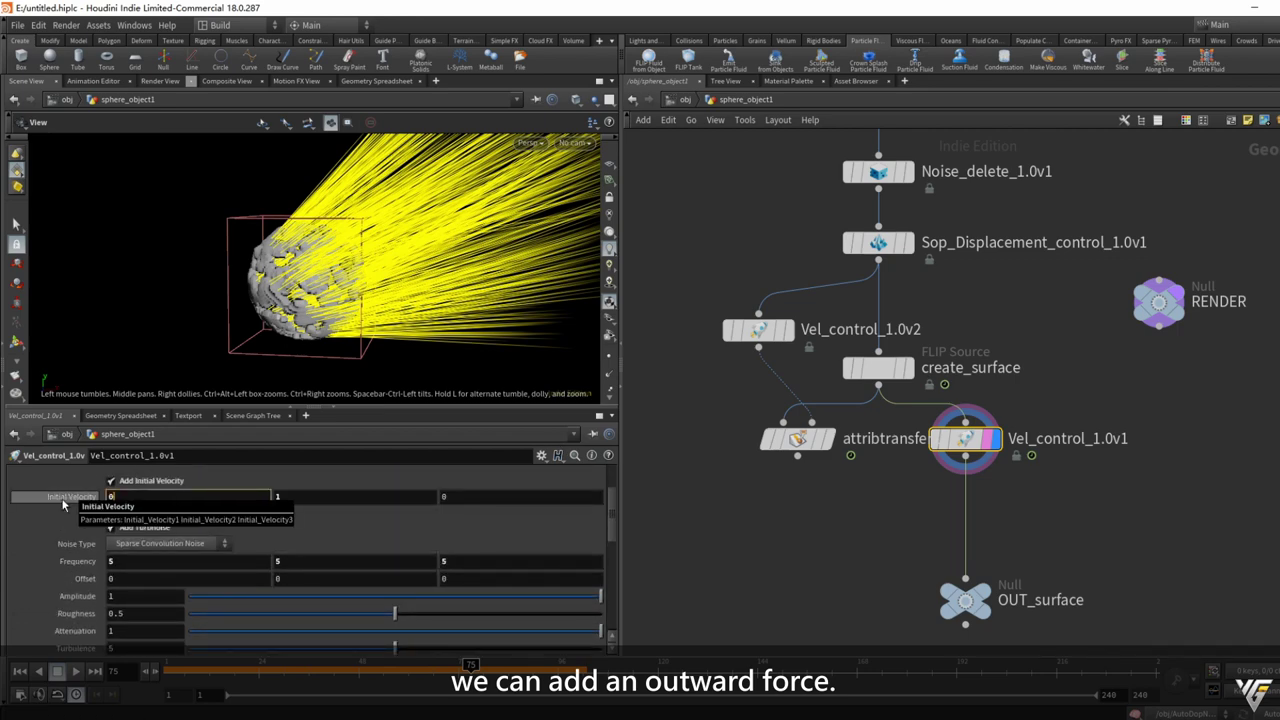
{"action": "key", "text": "Tab"}
{"action": "type", "text": "0"}
{"action": "key", "text": "Return"}
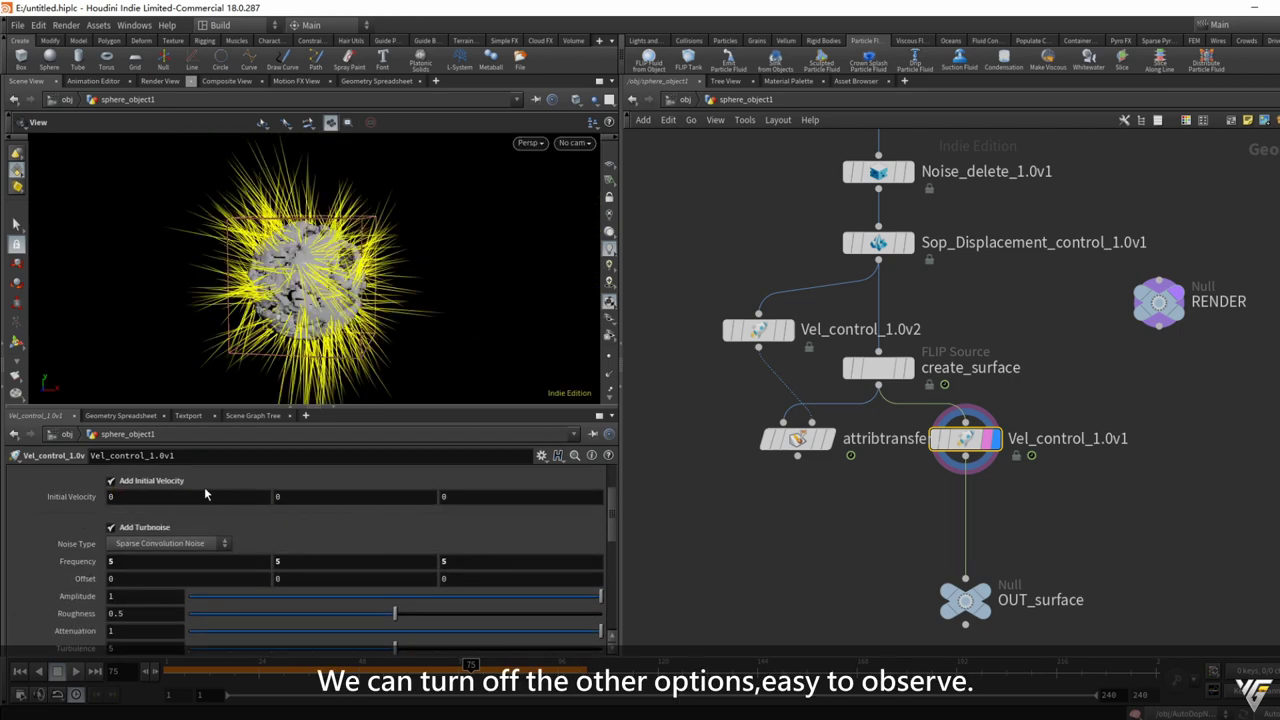
{"action": "scroll", "coordinate": [169, 559], "scroll_direction": "down", "scroll_amount": 1}
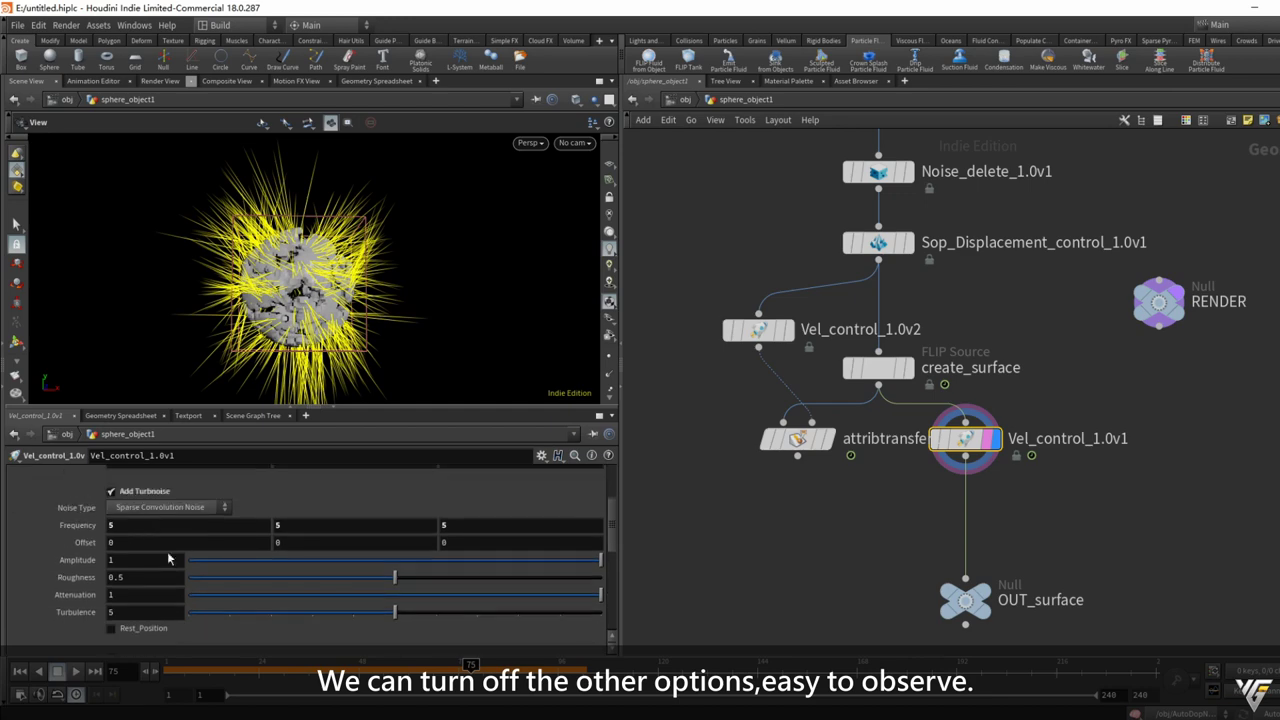
{"action": "left_click", "coordinate": [145, 493]}
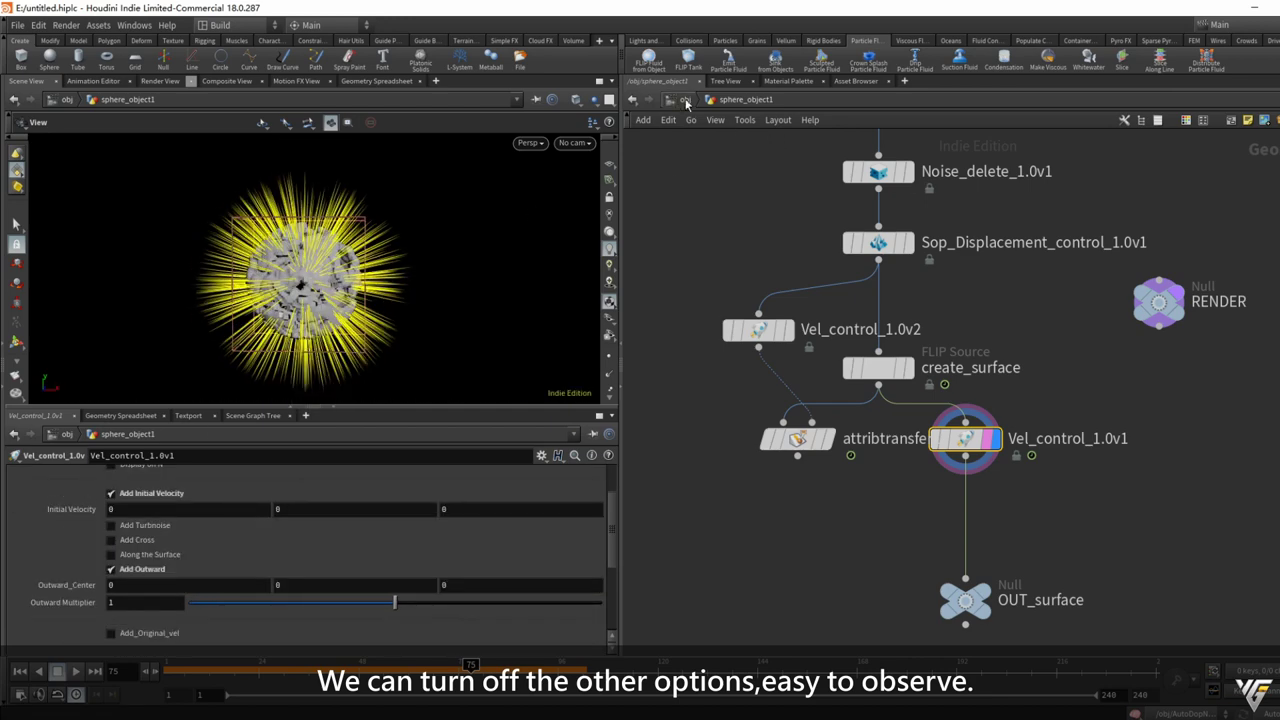
{"action": "left_click", "coordinate": [684, 100]}
{"action": "left_click", "coordinate": [19, 671]}
Play the outward-only simulation with the v visualizer hidden, then rewind it inside AutoDopNetwork.
{"action": "left_click", "coordinate": [75, 671]}
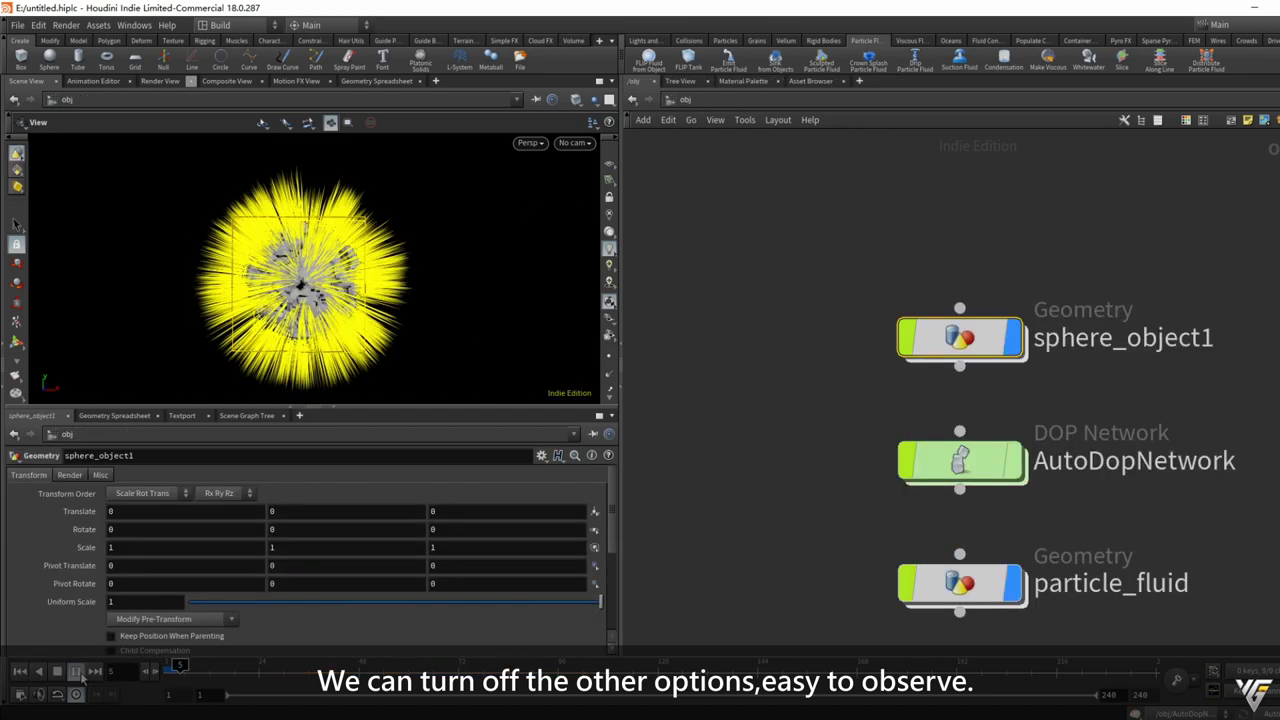
{"action": "key", "text": "d"}
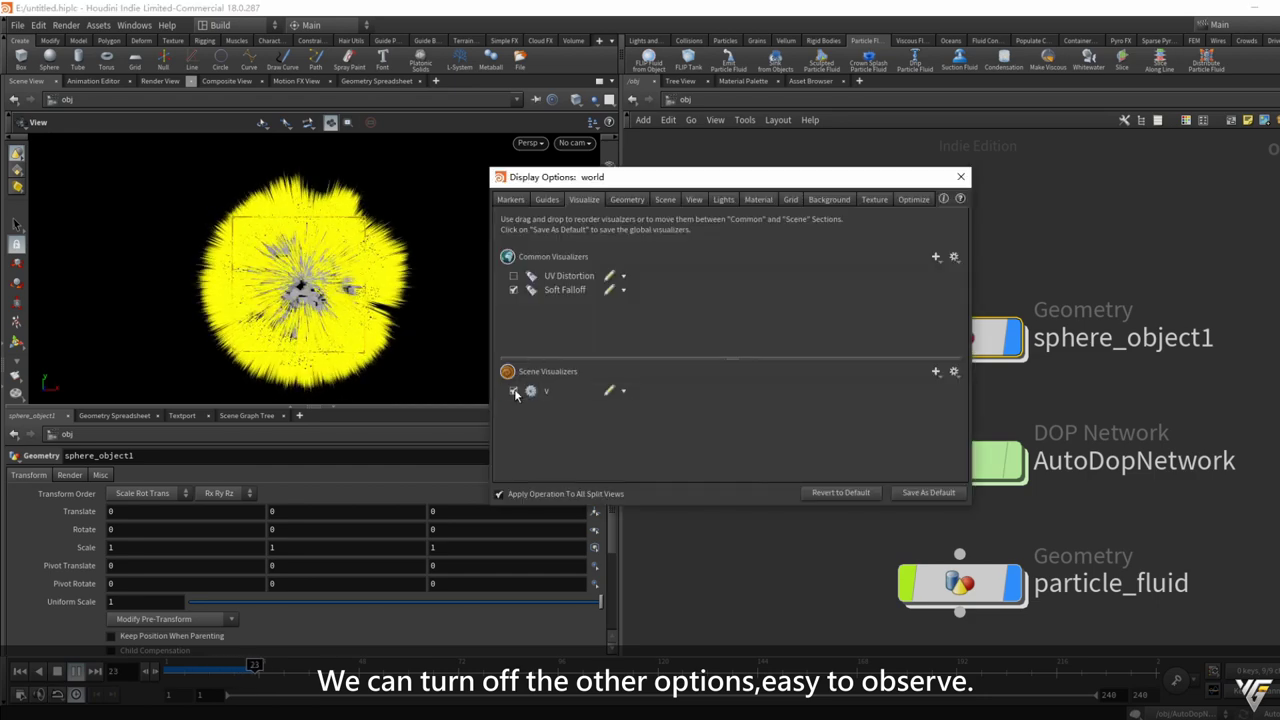
{"action": "left_click", "coordinate": [513, 391]}
{"action": "left_click", "coordinate": [960, 176]}
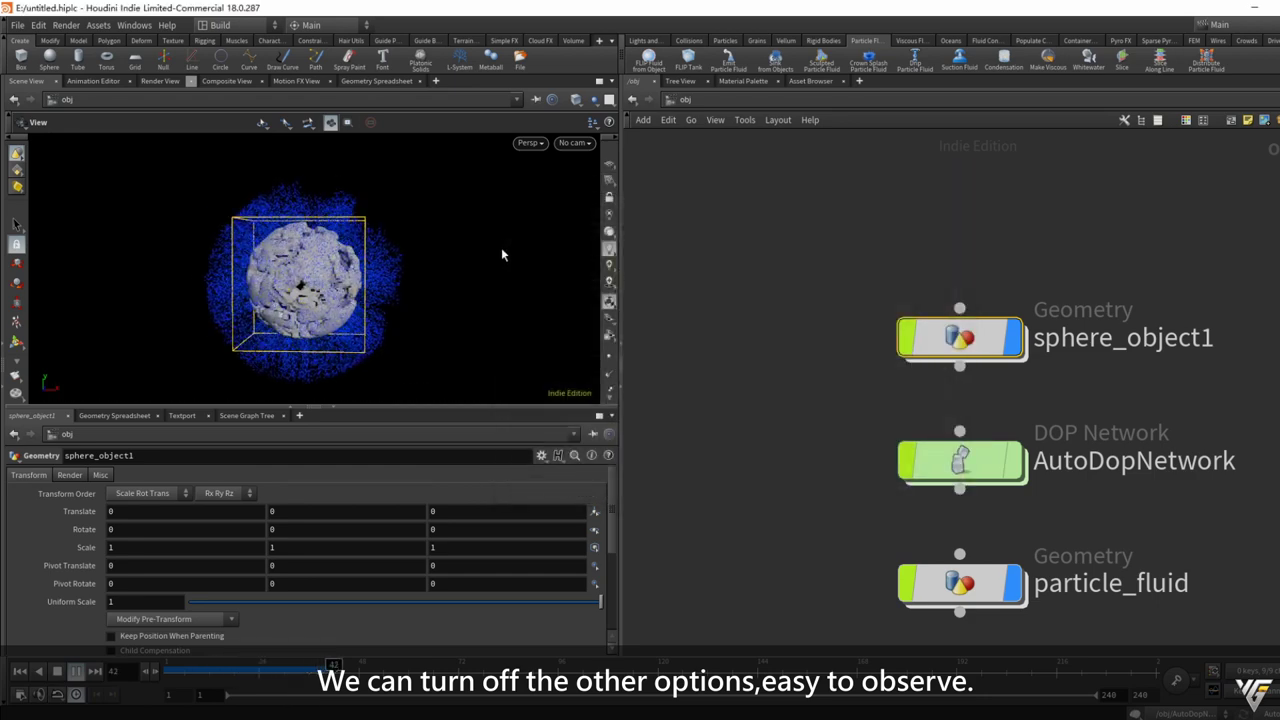
{"action": "left_click_drag", "start_coordinate": [501, 247], "coordinate": [307, 297]}
{"action": "key", "text": "d"}
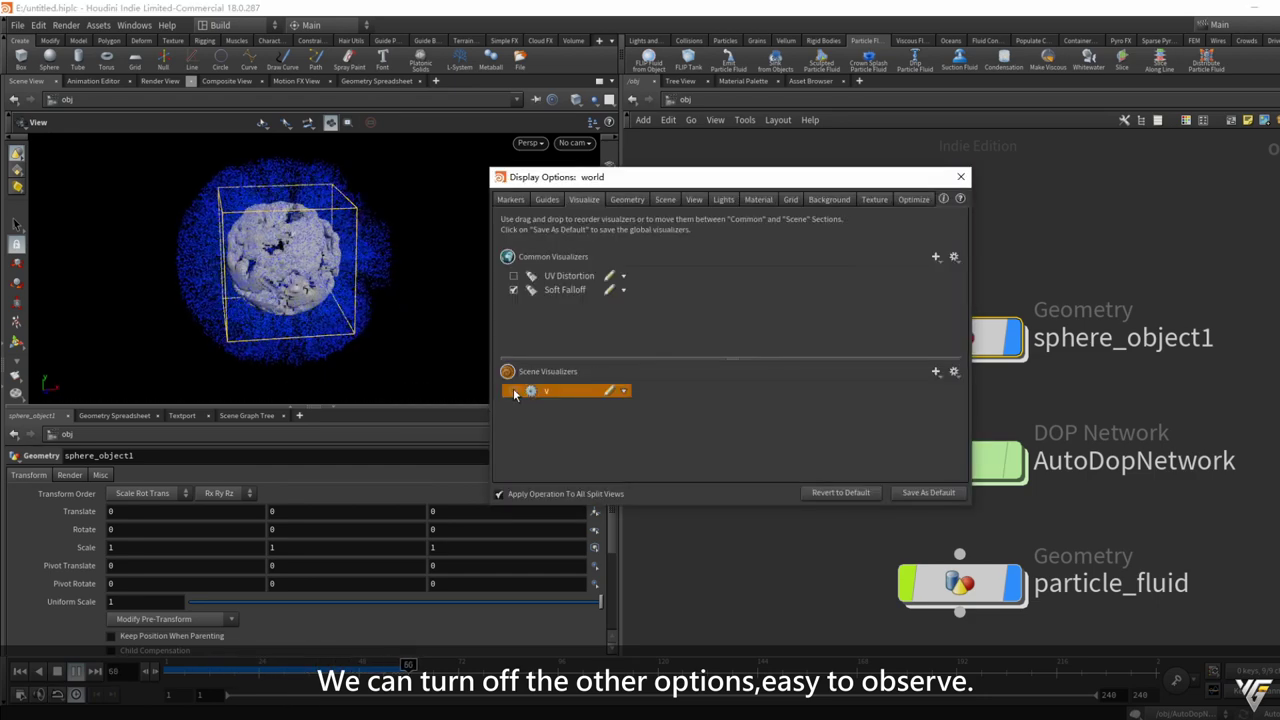
{"action": "left_click", "coordinate": [960, 176]}
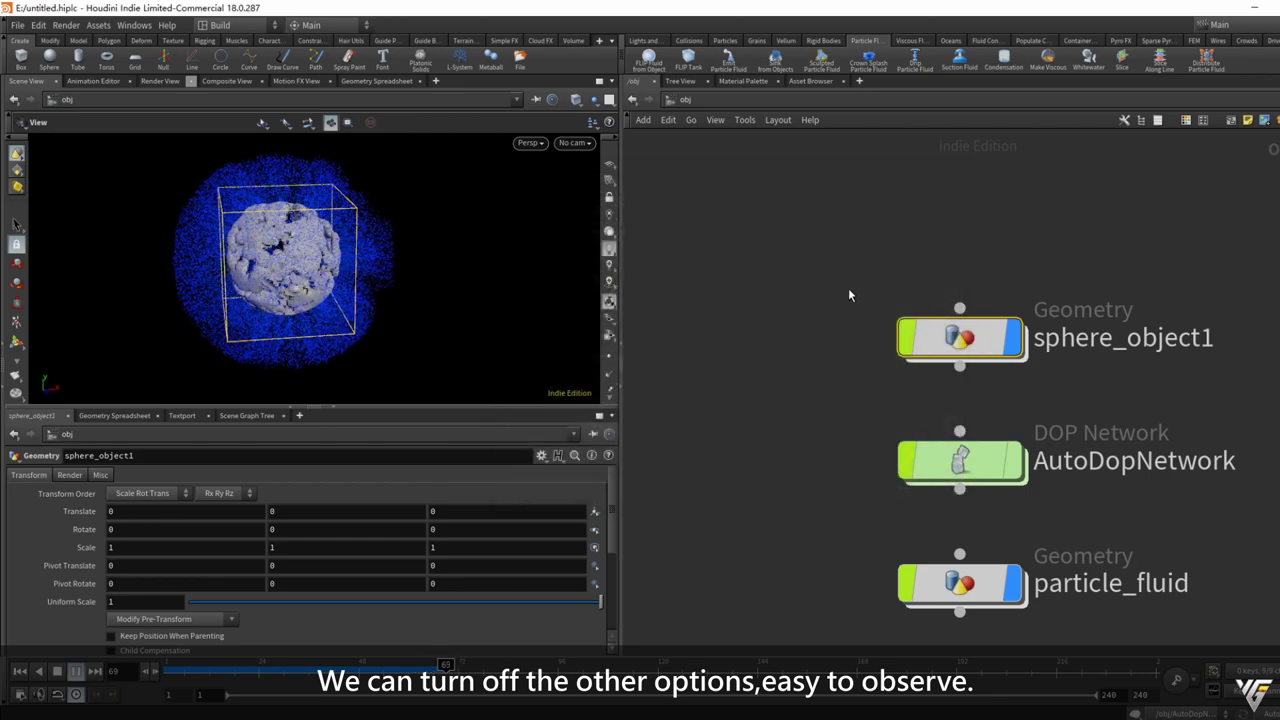
{"action": "double_click", "coordinate": [960, 460]}
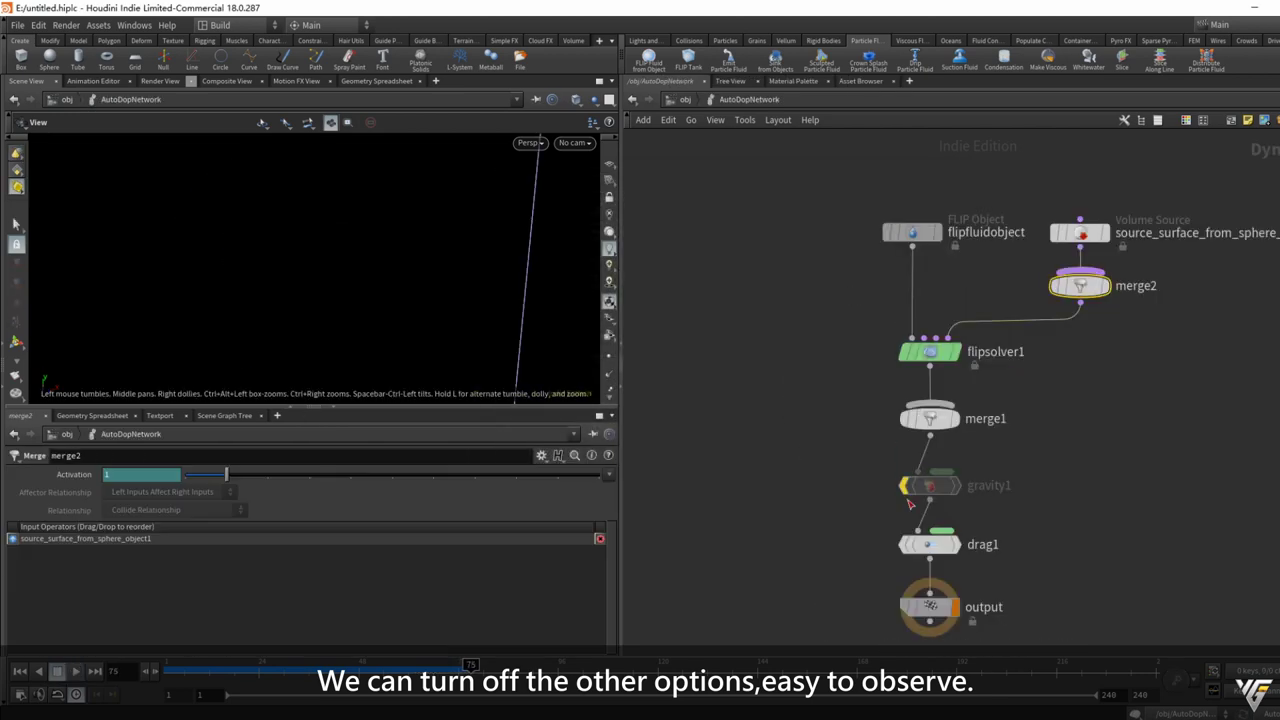
{"action": "left_click", "coordinate": [20, 674]}
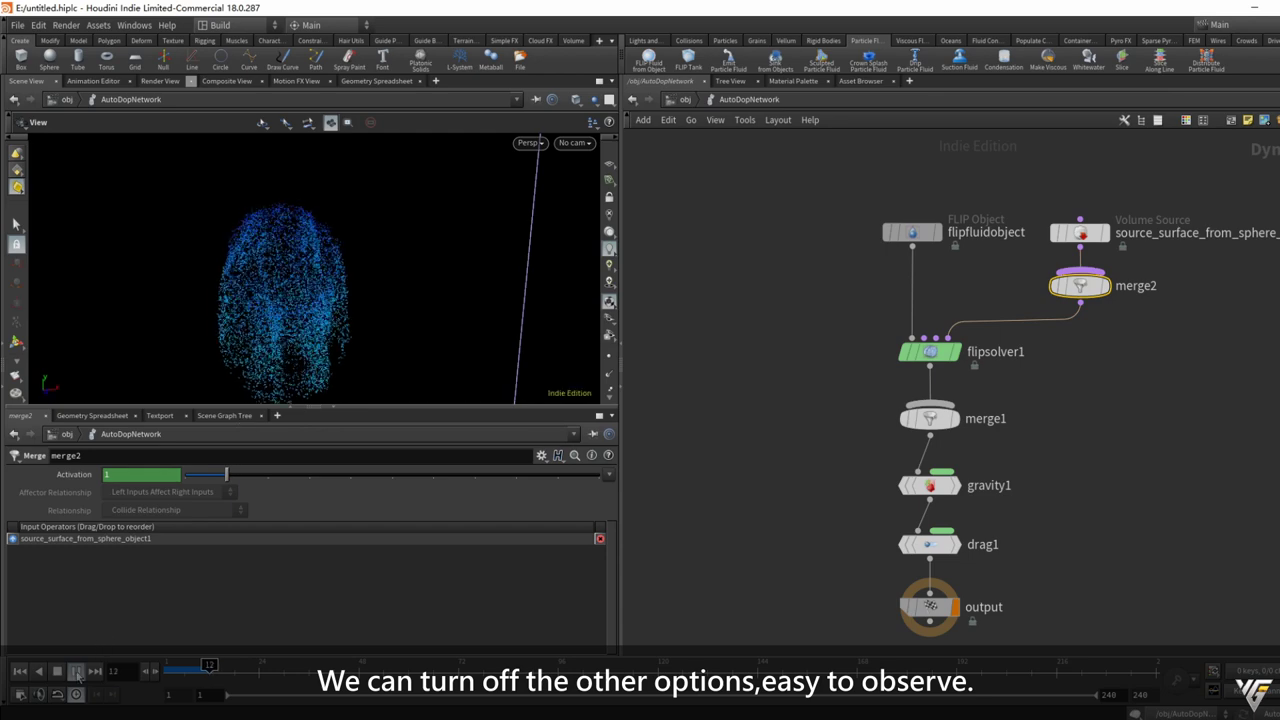
{"action": "left_click", "coordinate": [681, 100]}
Set Vel_control_1.0v1's Outward Multiplier to 5 and replay the simulation from the start.
{"action": "double_click", "coordinate": [957, 337]}
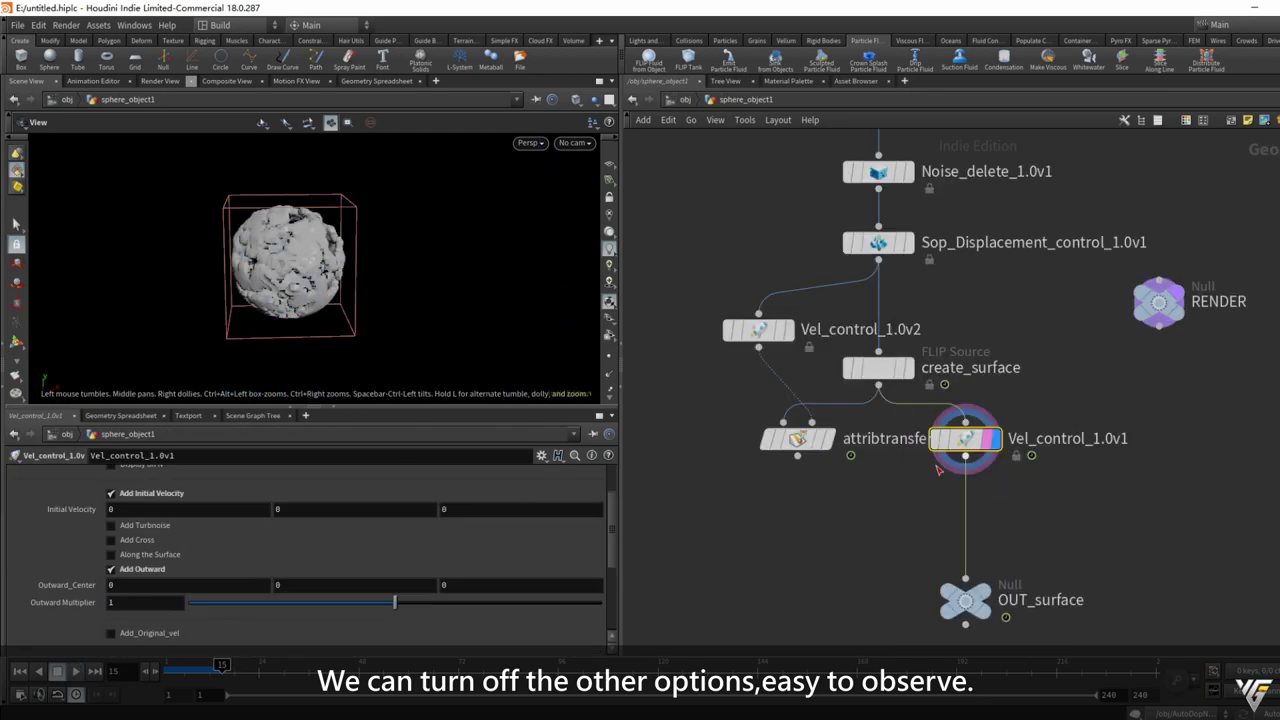
{"action": "type", "text": "5"}
{"action": "key", "text": "Return"}
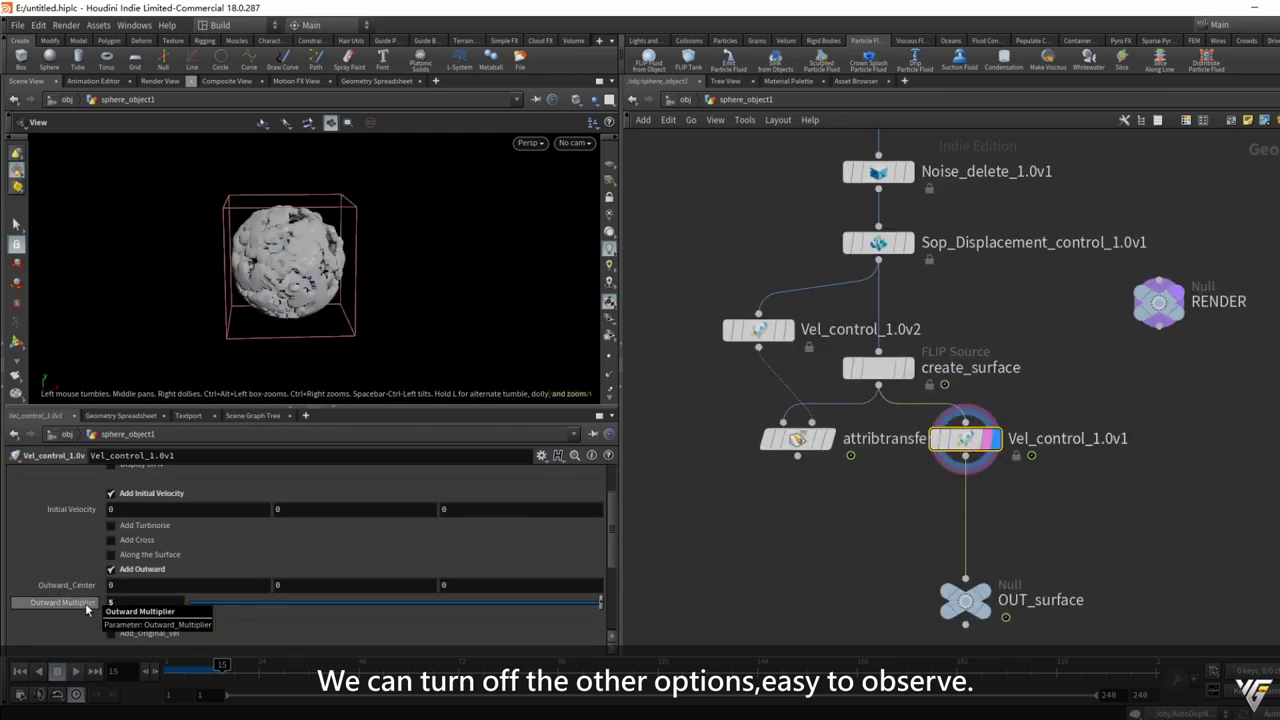
{"action": "left_click", "coordinate": [21, 672]}
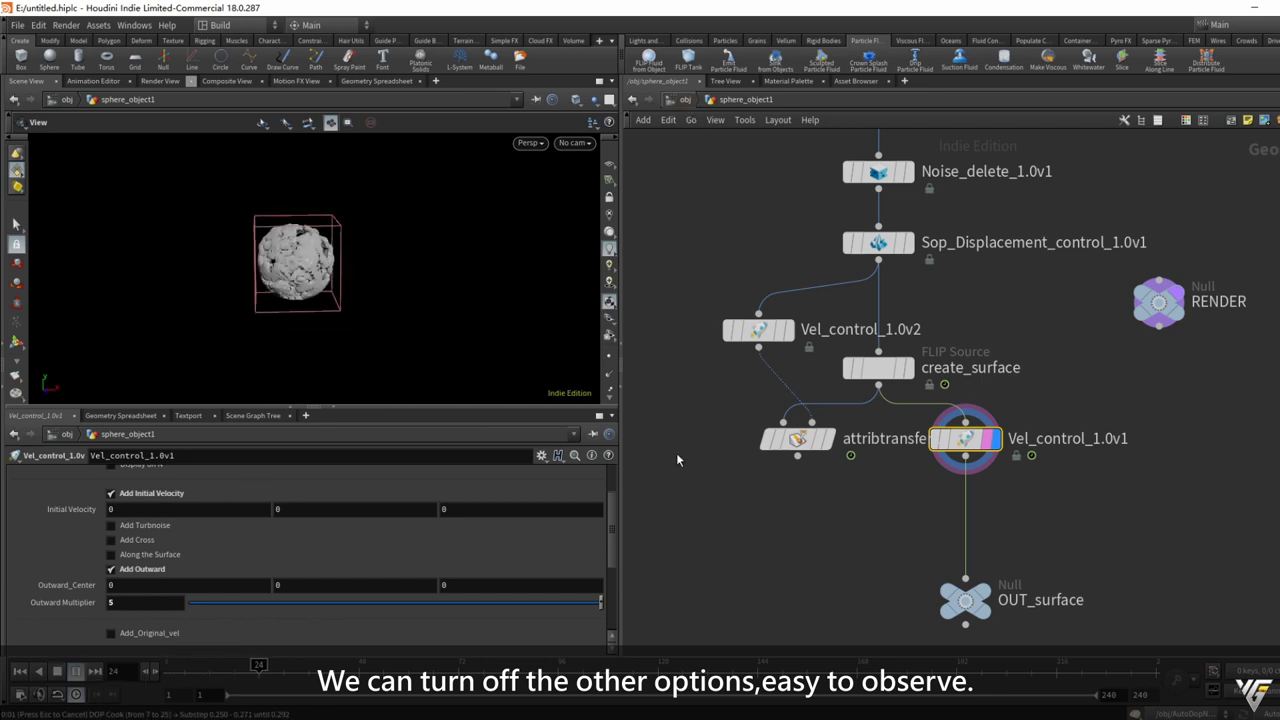
{"action": "key", "text": "u"}
{"action": "left_click", "coordinate": [21, 672]}
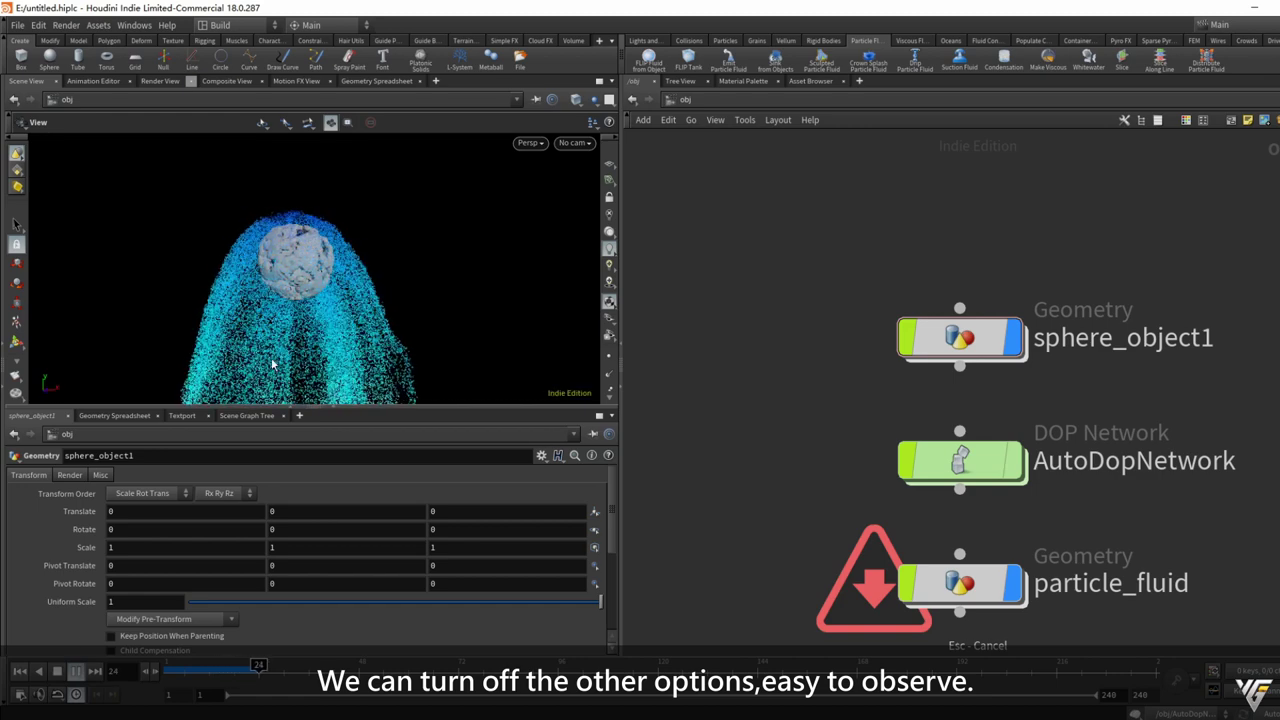
{"action": "scroll", "coordinate": [286, 314], "scroll_direction": "down", "scroll_amount": 3}
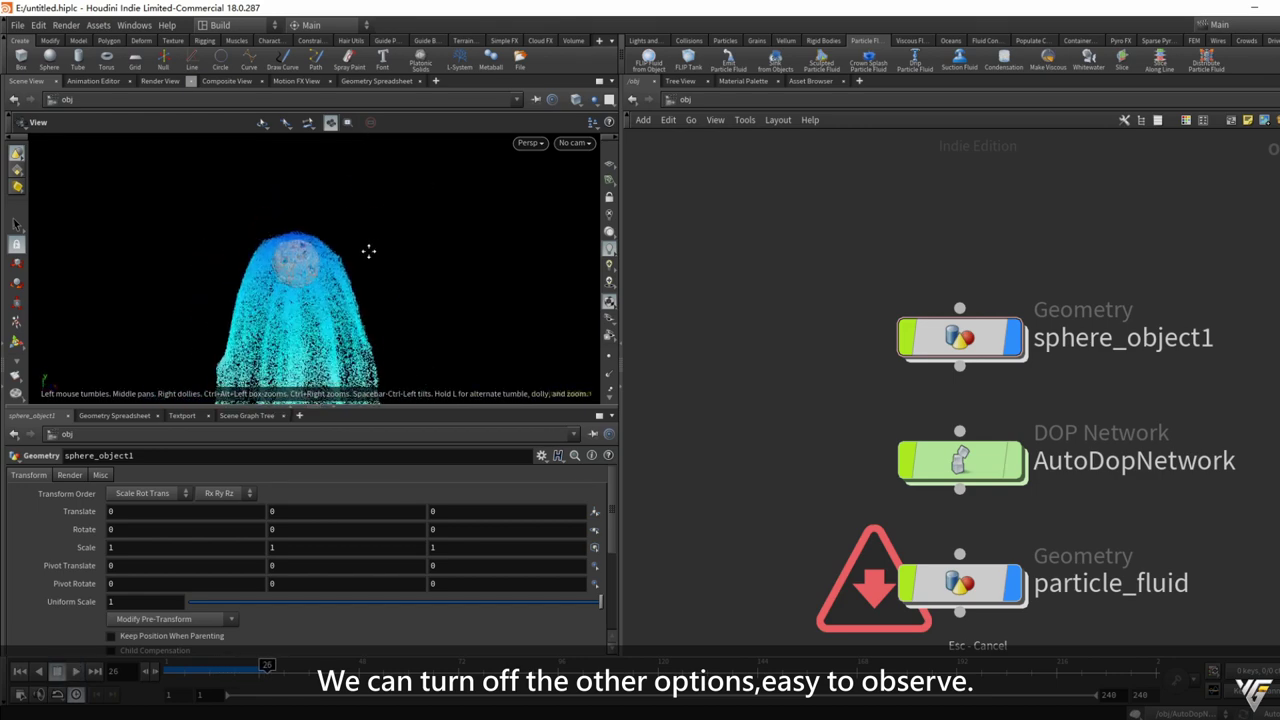
{"action": "scroll", "coordinate": [368, 251], "scroll_direction": "up", "scroll_amount": 2}
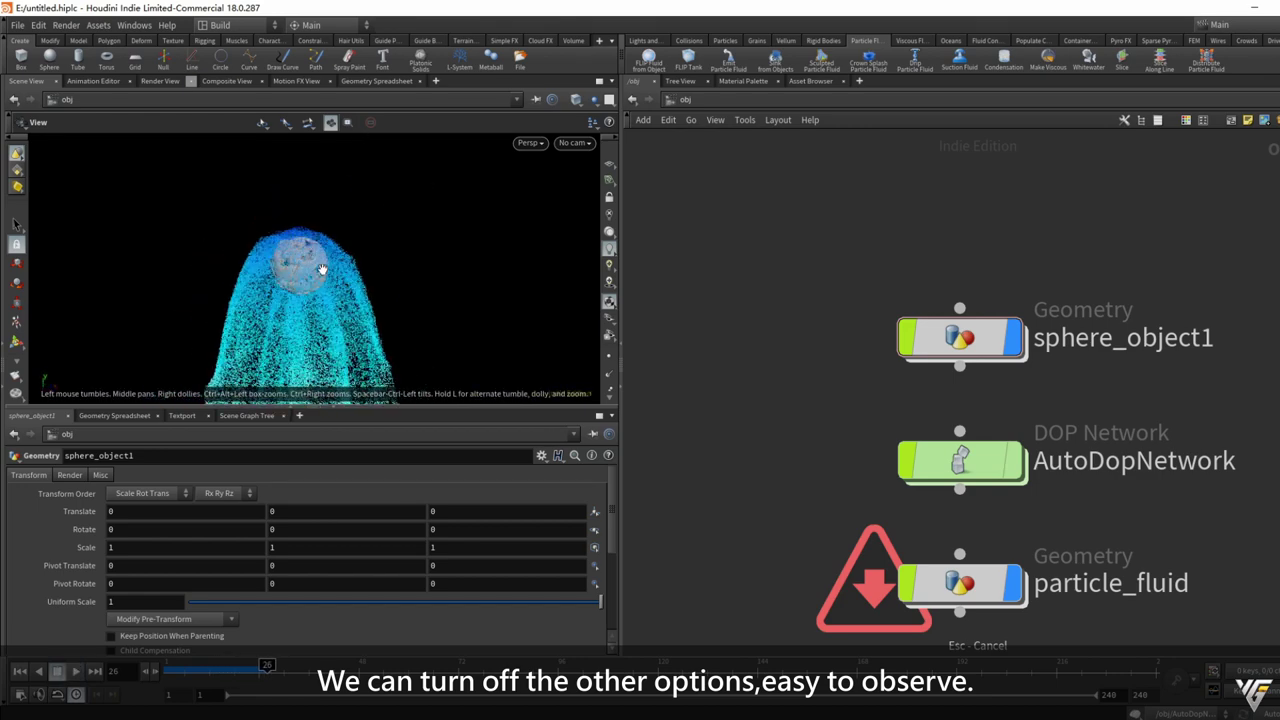
Go inside sphere_object1 and turn on the v velocity visualizer in Display Options.
{"action": "double_click", "coordinate": [972, 590]}
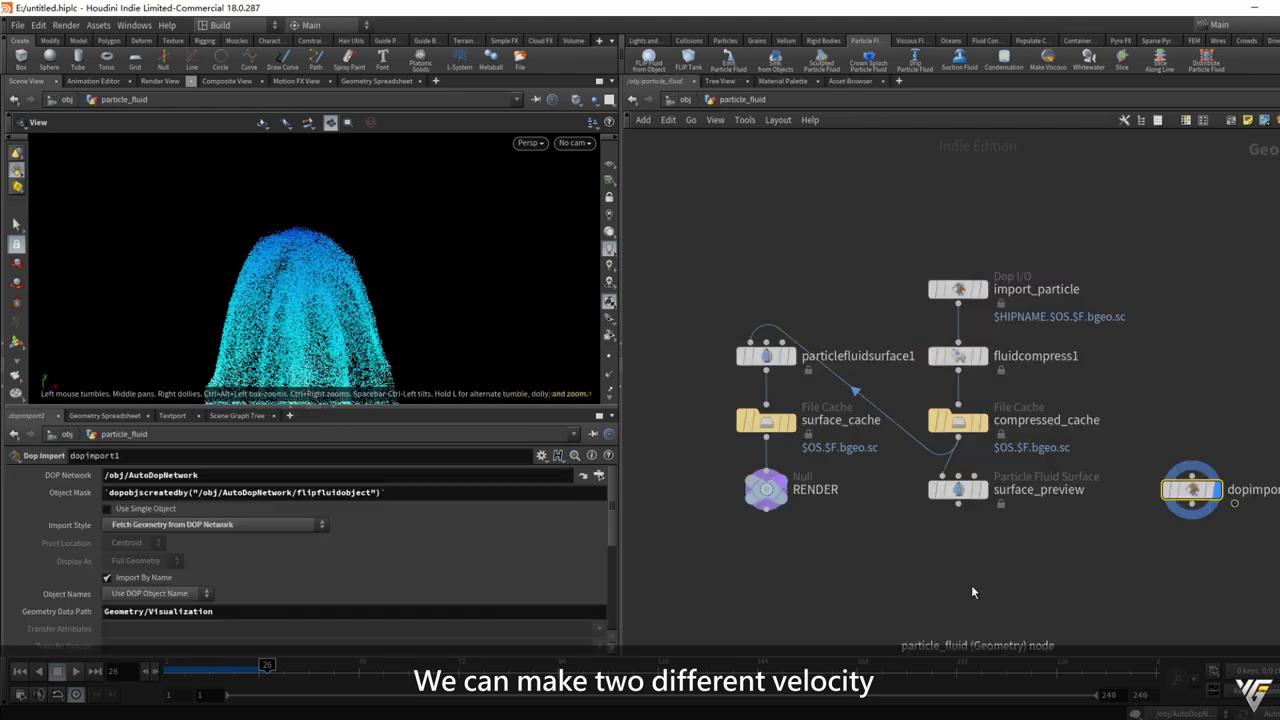
{"action": "left_click", "coordinate": [683, 100]}
{"action": "double_click", "coordinate": [945, 337]}
{"action": "key", "text": "d"}
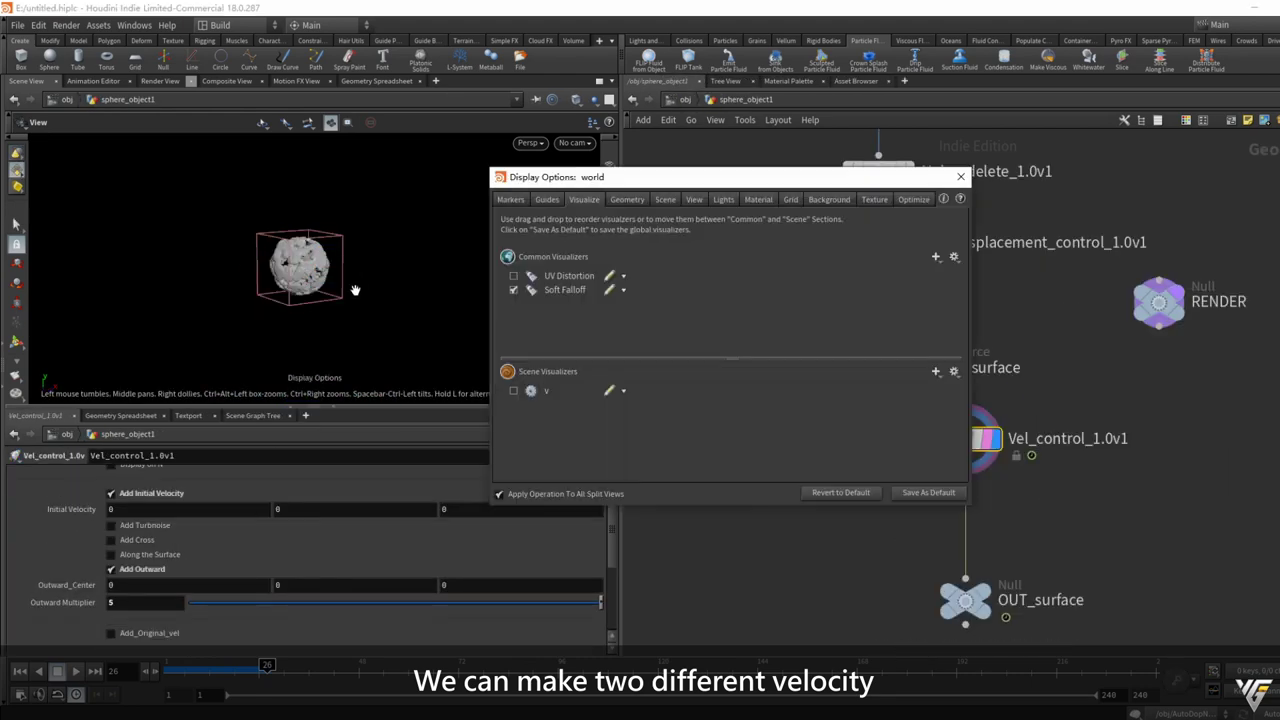
{"action": "left_click", "coordinate": [514, 391]}
Enable Y_ramp_on and shape the ramp into a peak at 1, ends moved to about 0.22 and 0.66.
{"action": "scroll", "coordinate": [318, 604], "scroll_direction": "down", "scroll_amount": 3}
{"action": "scroll", "coordinate": [229, 615], "scroll_direction": "down", "scroll_amount": 2}
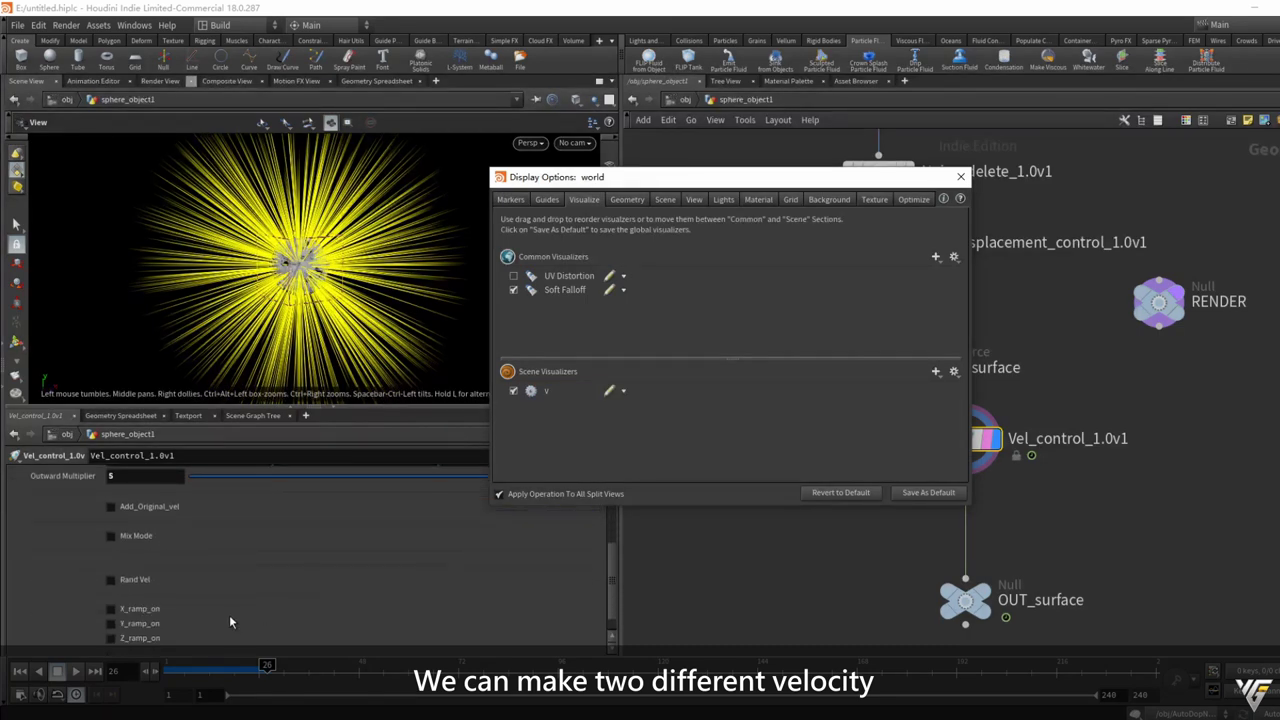
{"action": "left_click", "coordinate": [111, 596]}
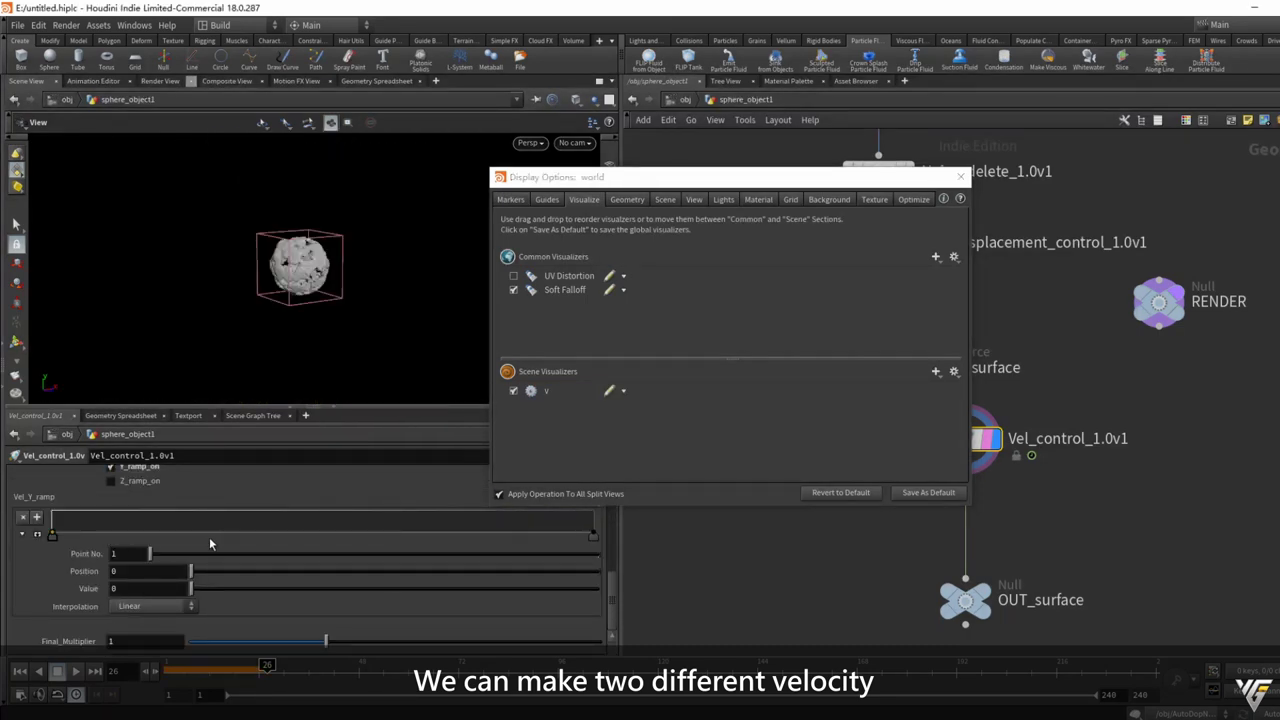
{"action": "left_click_drag", "start_coordinate": [273, 536], "coordinate": [281, 511]}
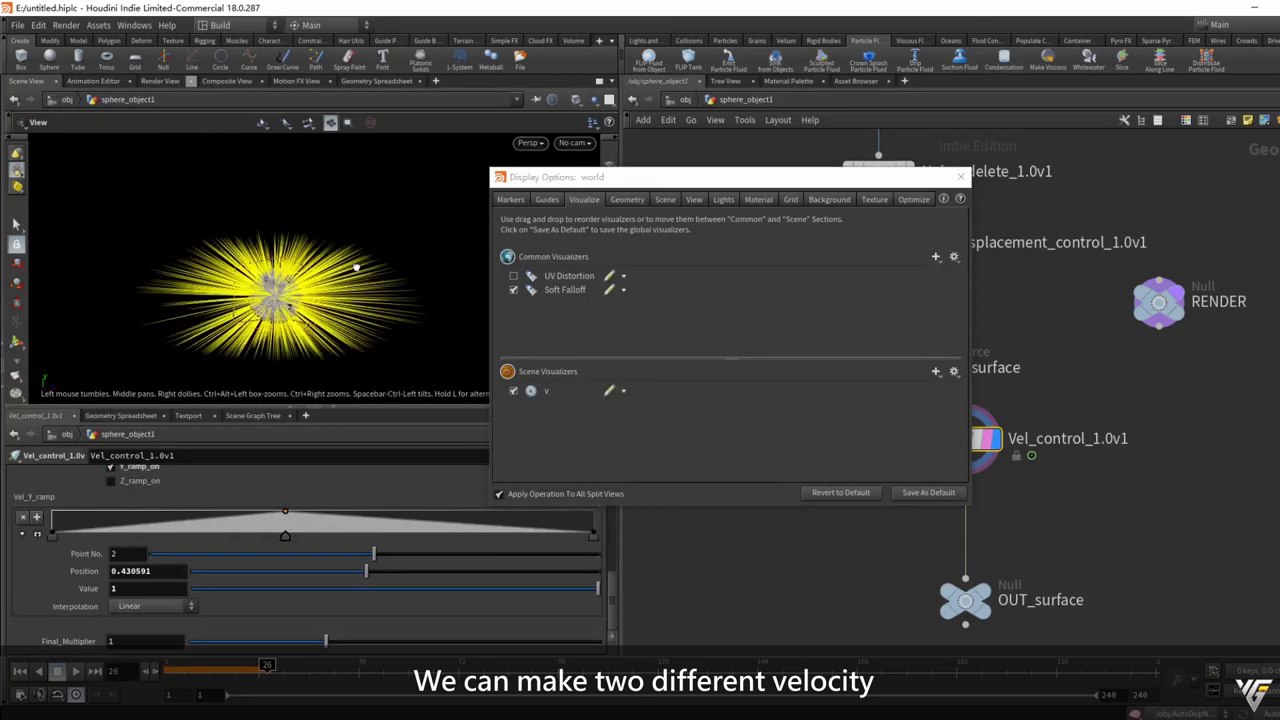
{"action": "left_click_drag", "start_coordinate": [55, 537], "coordinate": [171, 551]}
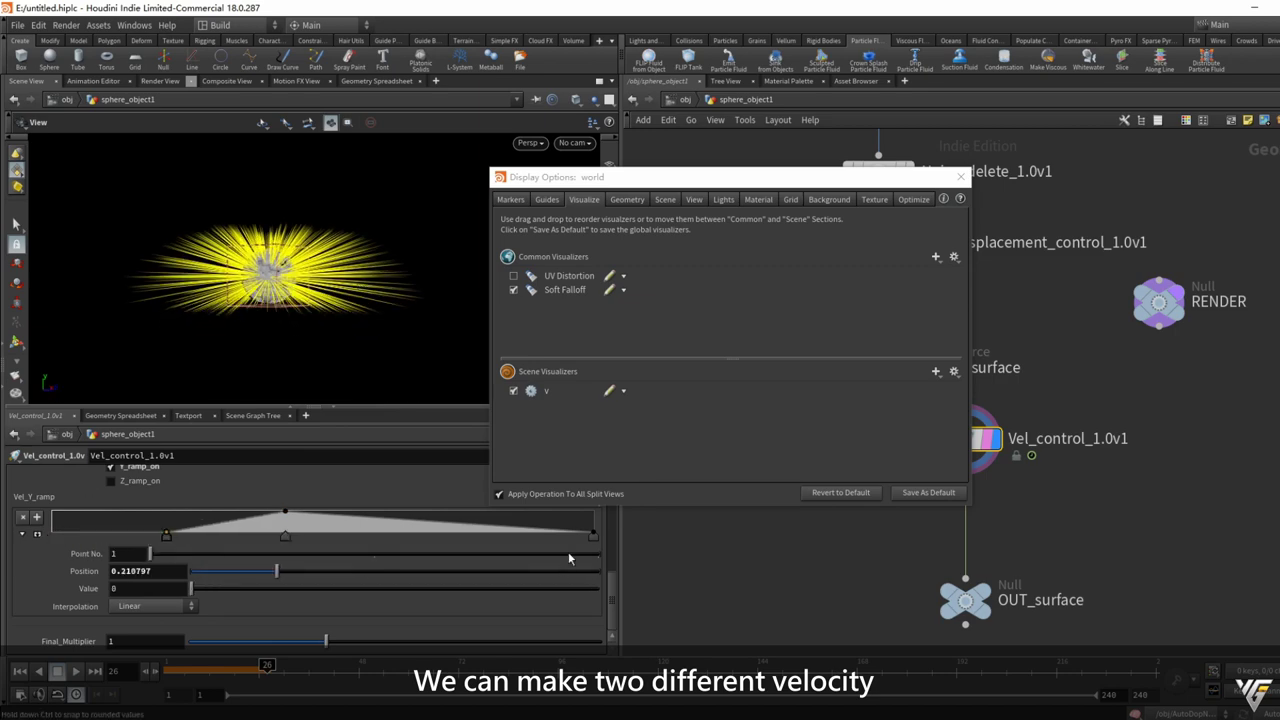
{"action": "left_click_drag", "start_coordinate": [595, 540], "coordinate": [401, 558]}
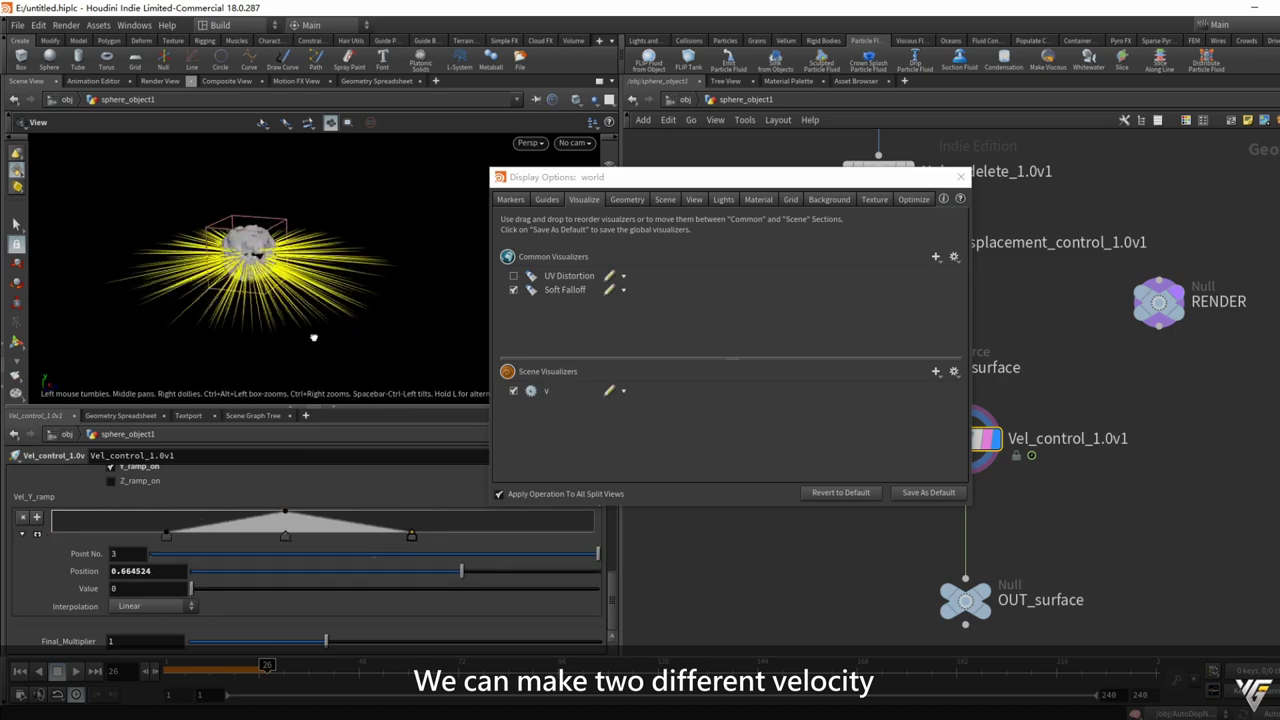
{"action": "left_click_drag", "start_coordinate": [442, 308], "coordinate": [376, 314]}
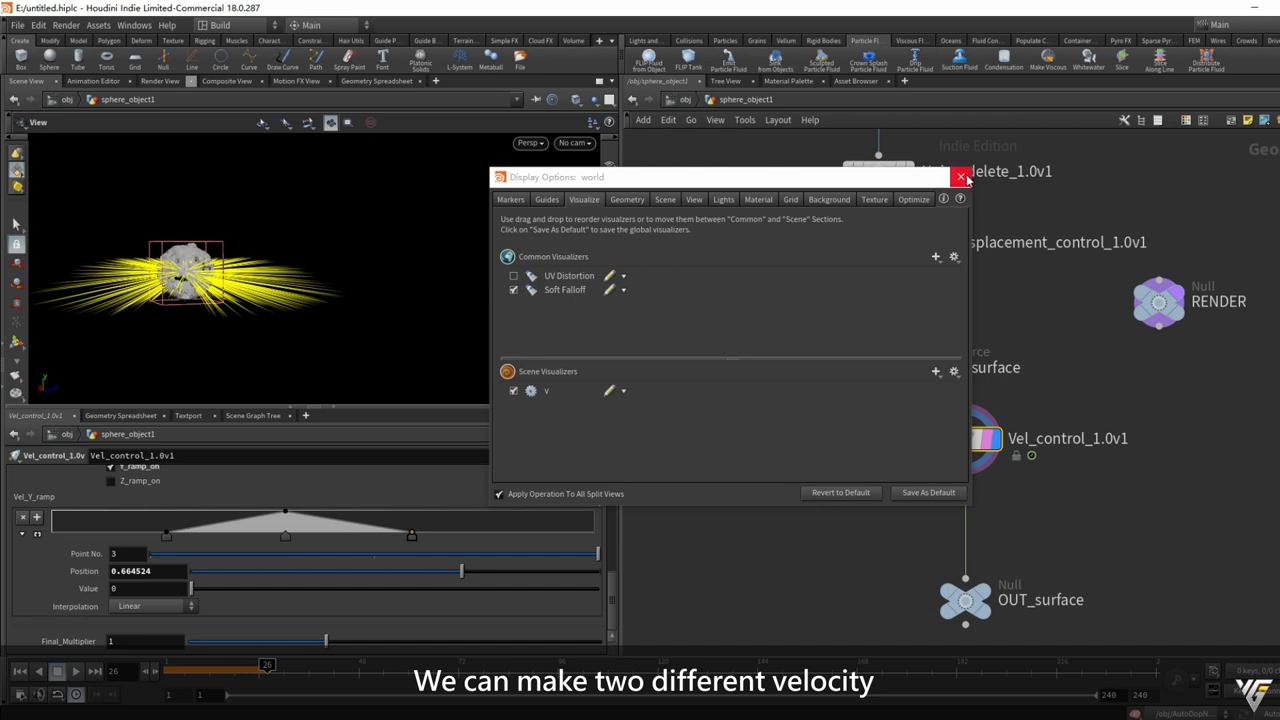
{"action": "left_click", "coordinate": [960, 177]}
Return to object level and orbit around the fluid falling in a skirt below the sphere.
{"action": "key", "text": "u"}
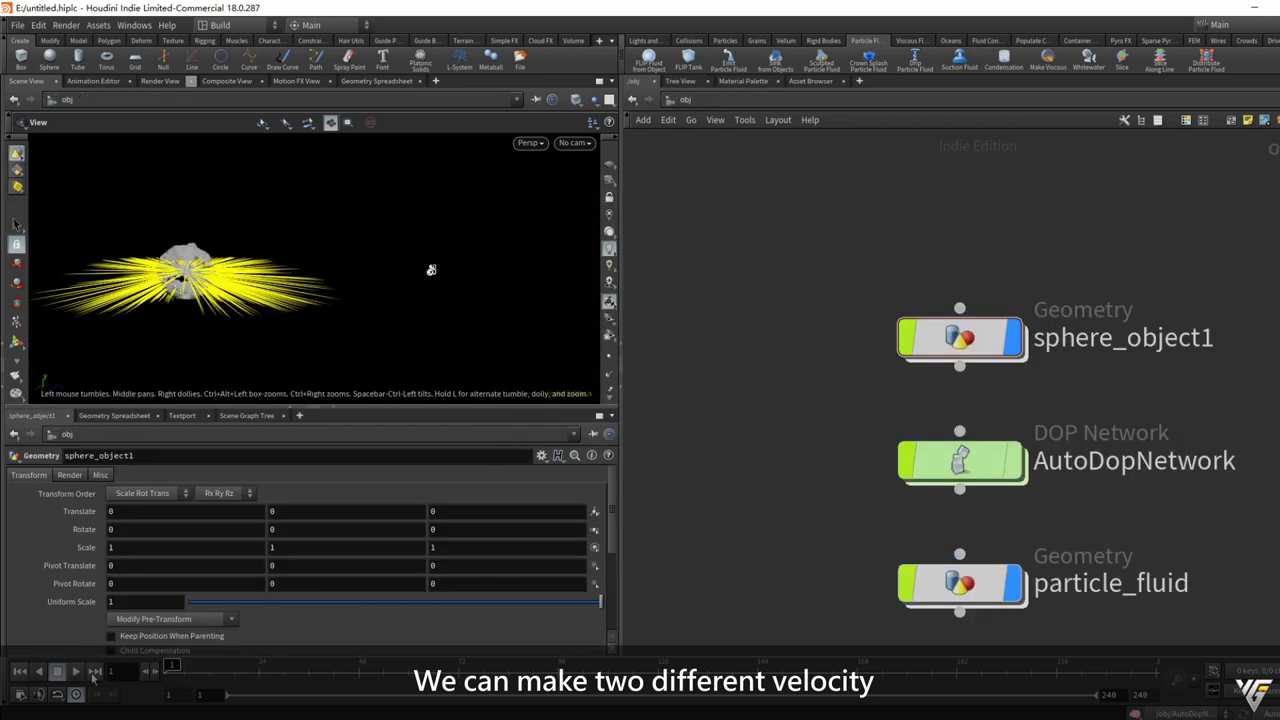
{"action": "key", "text": "d"}
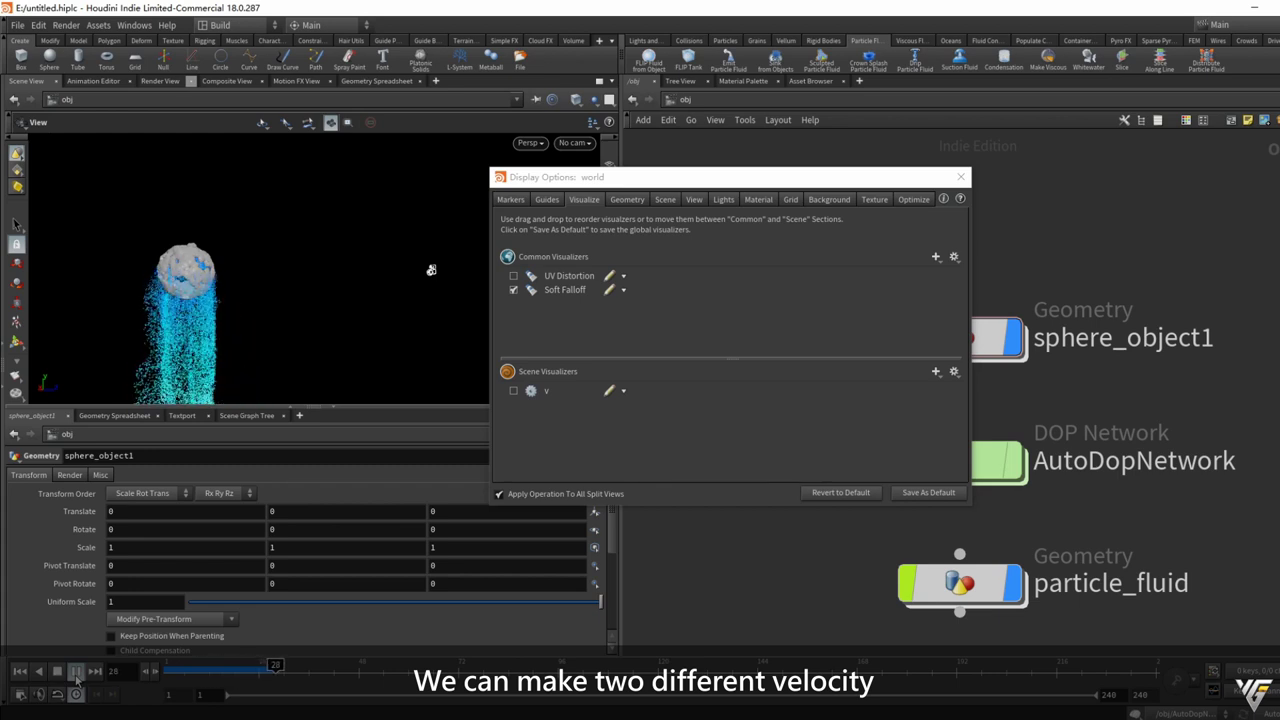
{"action": "mouse_move", "coordinate": [431, 270]}
{"action": "left_mouse_down"}
{"action": "mouse_move", "coordinate": [354, 234]}
{"action": "mouse_move", "coordinate": [120, 303]}
{"action": "mouse_move", "coordinate": [140, 290]}
{"action": "left_mouse_up"}
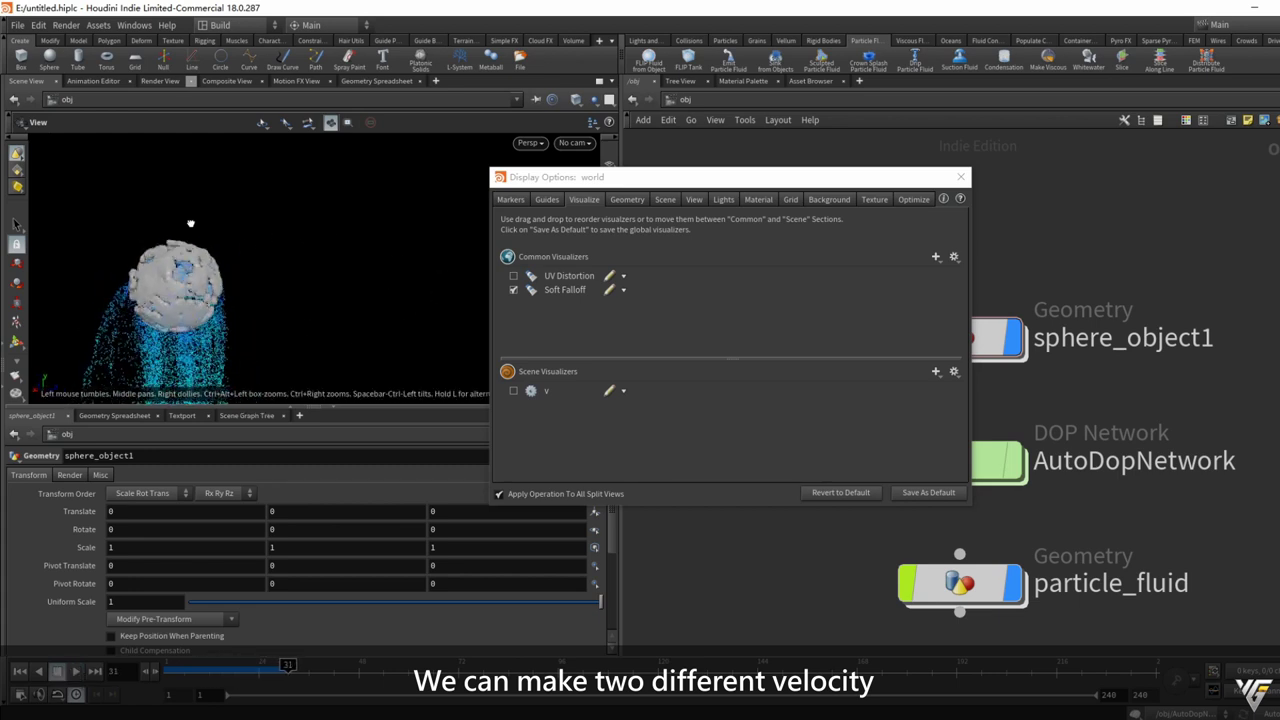
{"action": "left_click", "coordinate": [961, 177]}
Add a Vel_control_1.0v node above OUT_surface inside sphere_object1 and bypass Vel_control_1.0v1.
{"action": "mouse_move", "coordinate": [1000, 461]}
{"action": "double_click", "coordinate": [984, 335]}
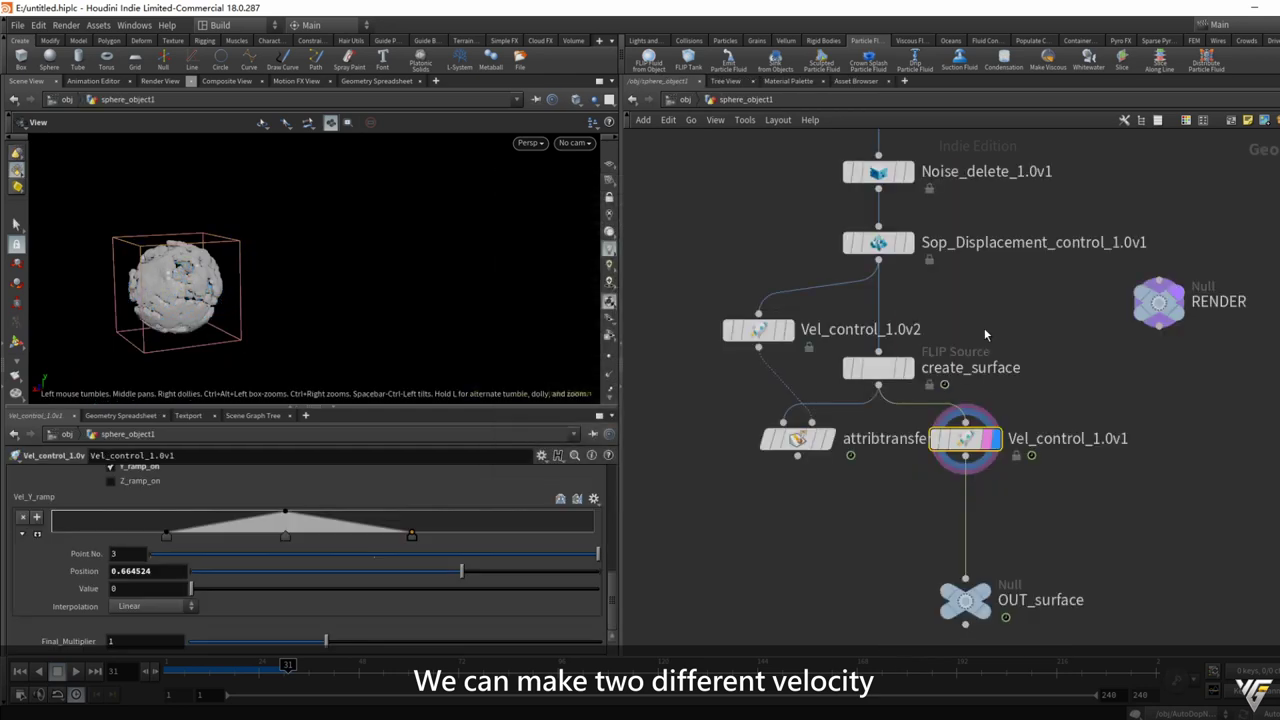
{"action": "key", "text": "Tab"}
{"action": "mouse_move", "coordinate": [860, 495]}
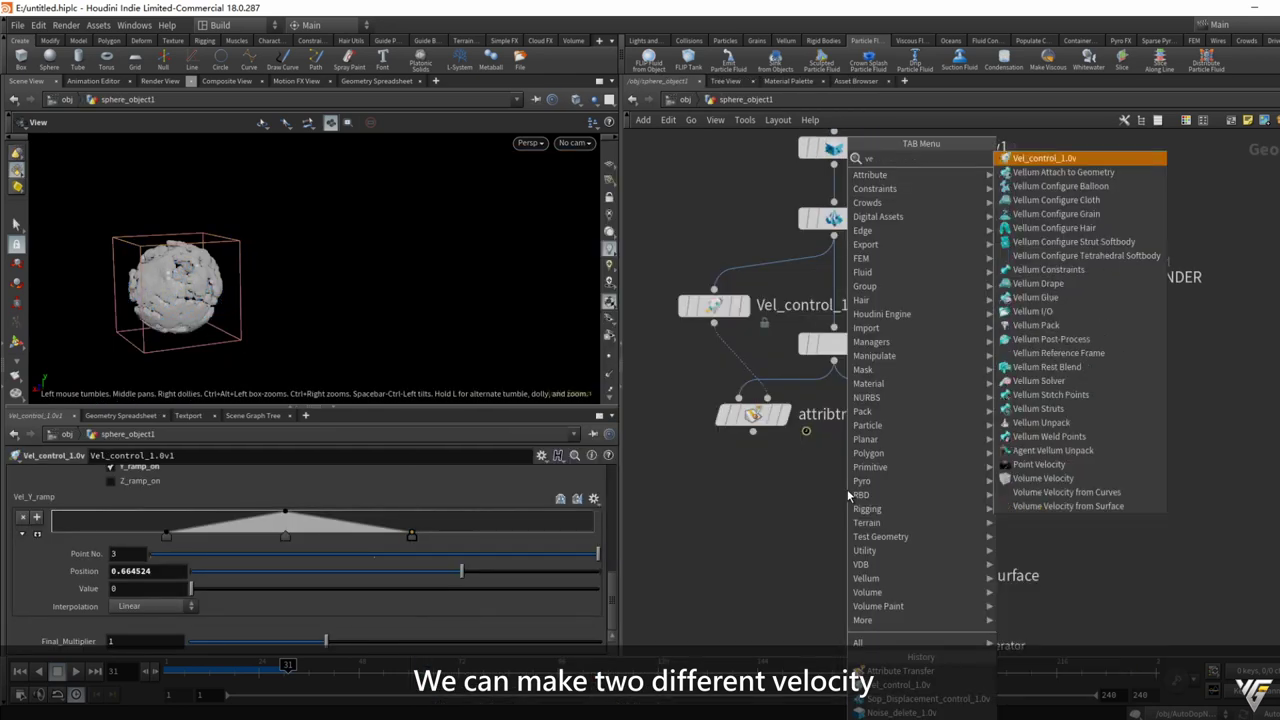
{"action": "left_click", "coordinate": [1060, 158]}
{"action": "left_click", "coordinate": [922, 505]}
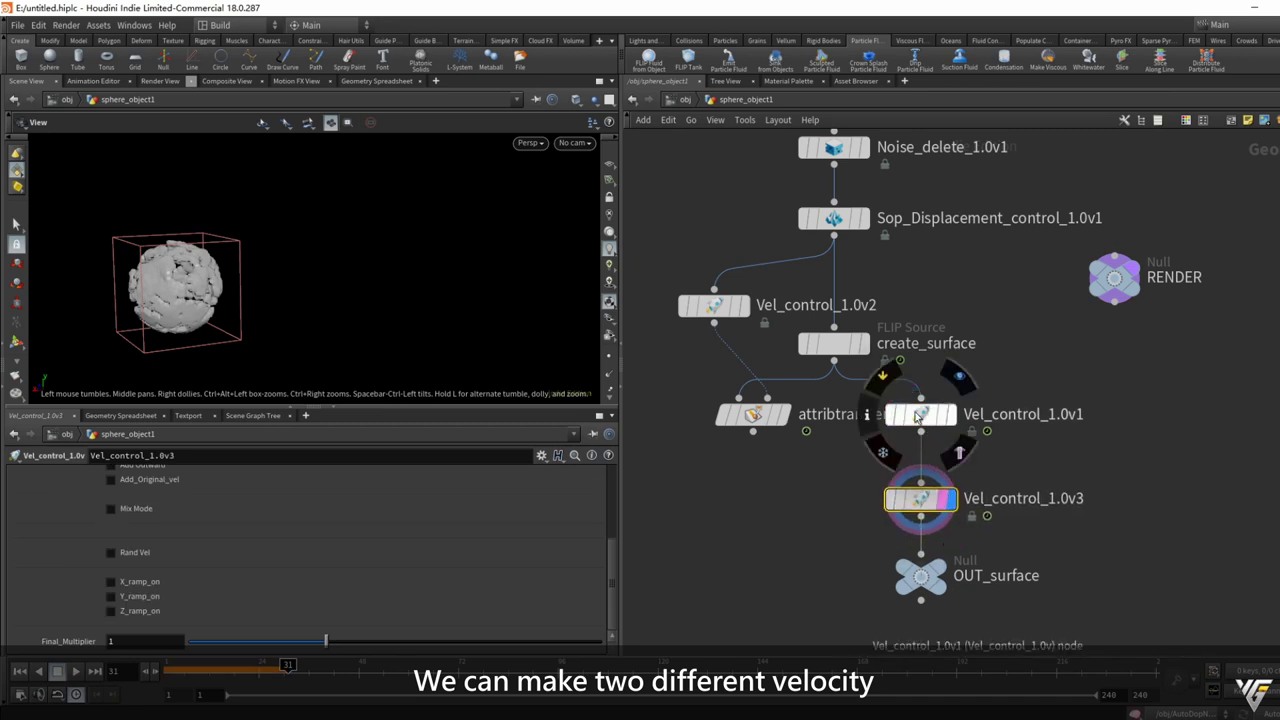
{"action": "left_click", "coordinate": [886, 375]}
Turn on Add Initial Velocity for Vel_control_1.0v3 with a Y value of 3.
{"action": "scroll", "coordinate": [280, 520], "scroll_direction": "up", "scroll_amount": 3}
{"action": "scroll", "coordinate": [254, 575], "scroll_direction": "up", "scroll_amount": 2}
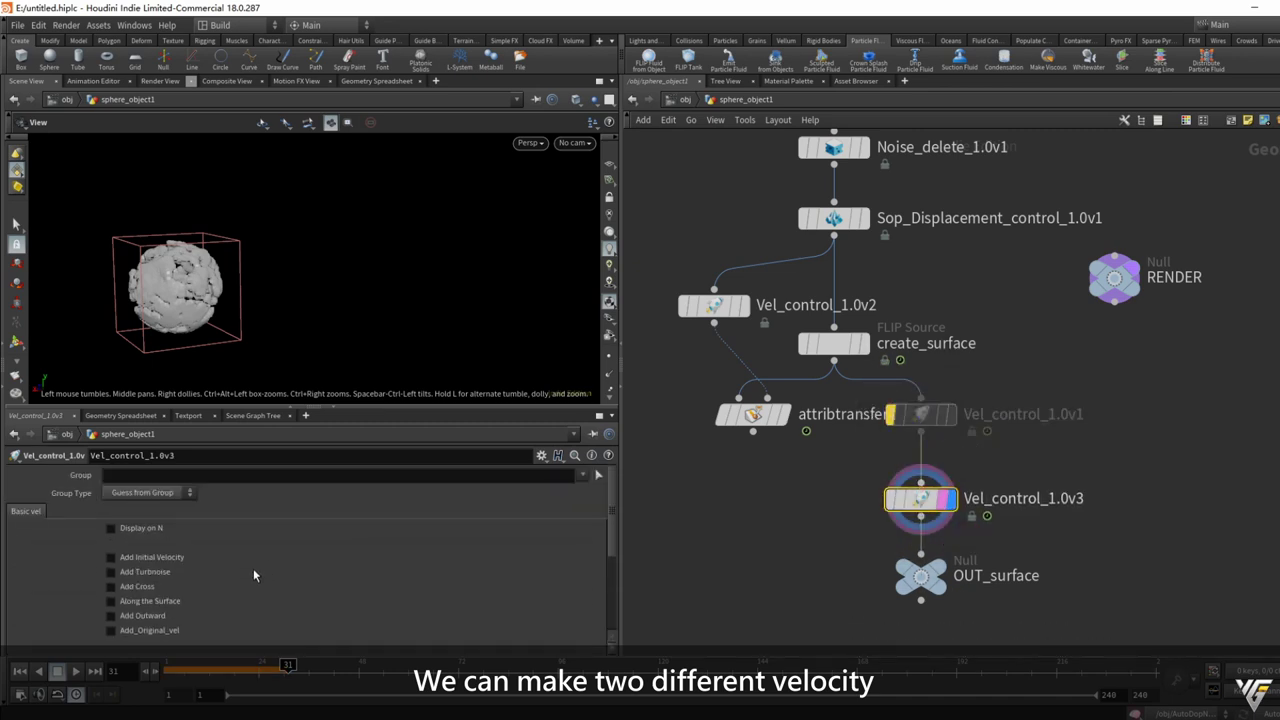
{"action": "left_click", "coordinate": [172, 563]}
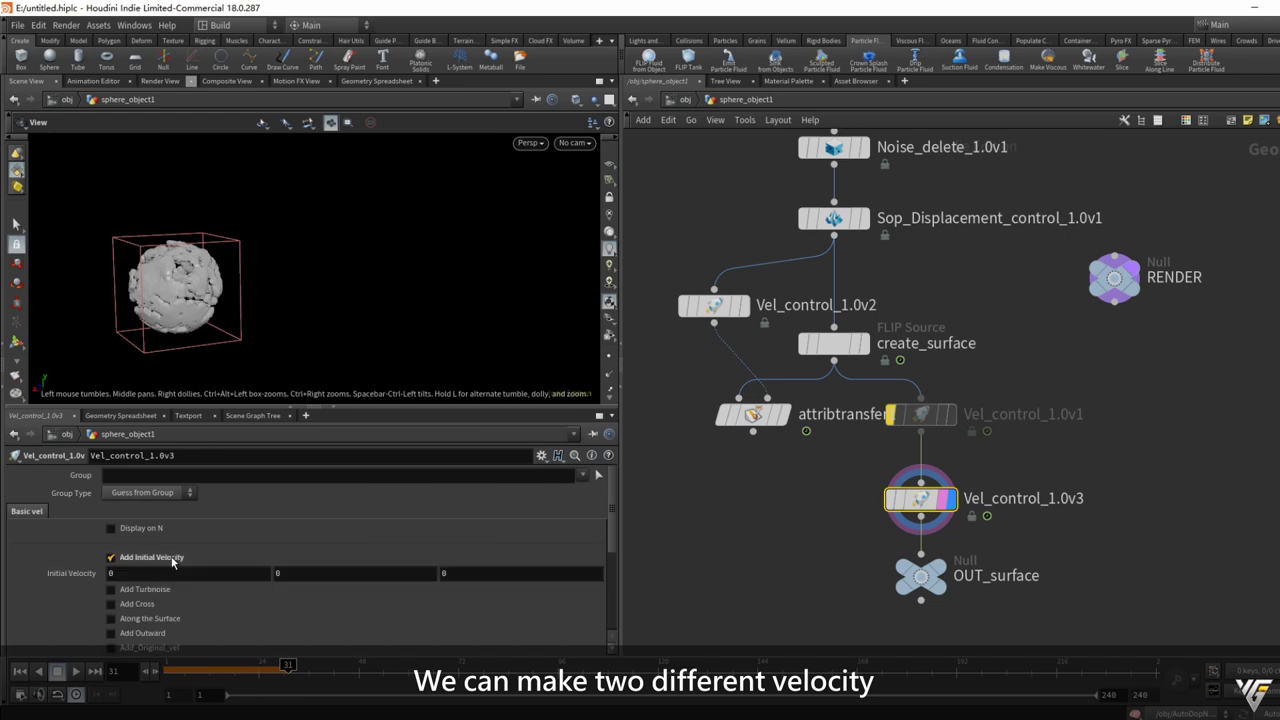
{"action": "middle_click", "coordinate": [321, 572]}
{"action": "key", "text": "d"}
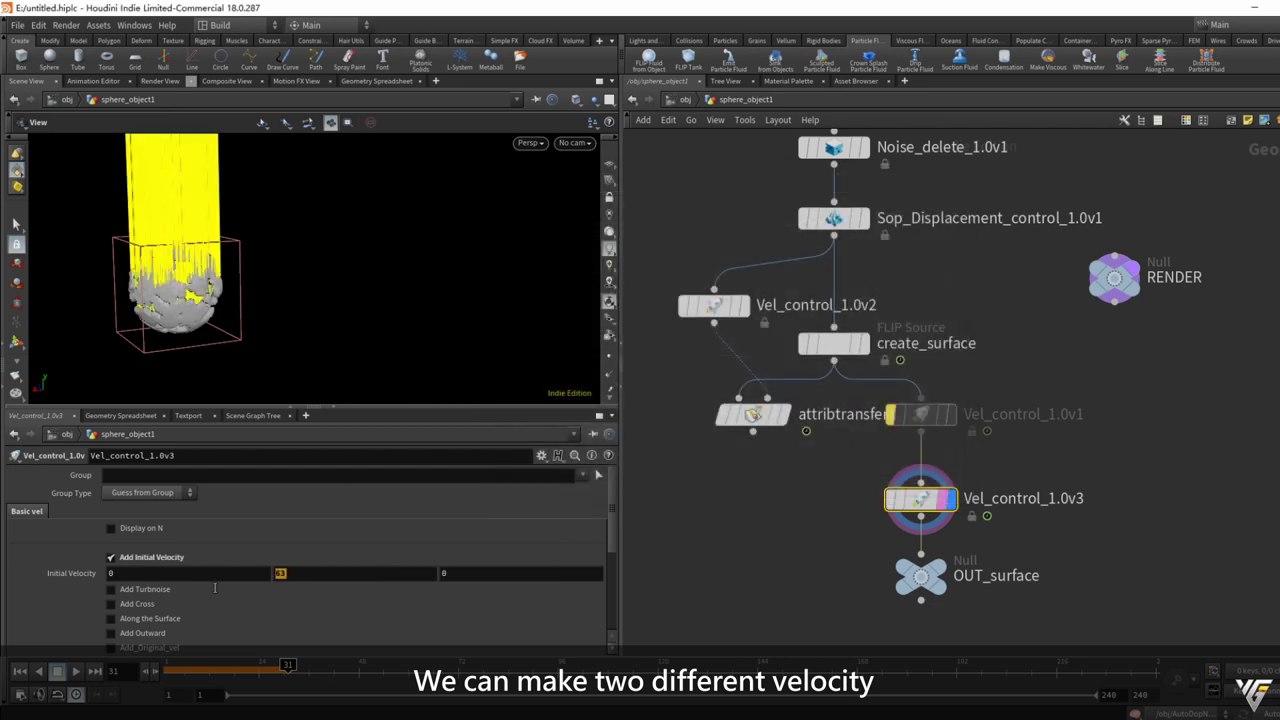
Enable Add Turbnoise and raise its Frequency to 3.7.
{"action": "left_click", "coordinate": [111, 589]}
{"action": "scroll", "coordinate": [255, 291], "scroll_direction": "down", "scroll_amount": 3}
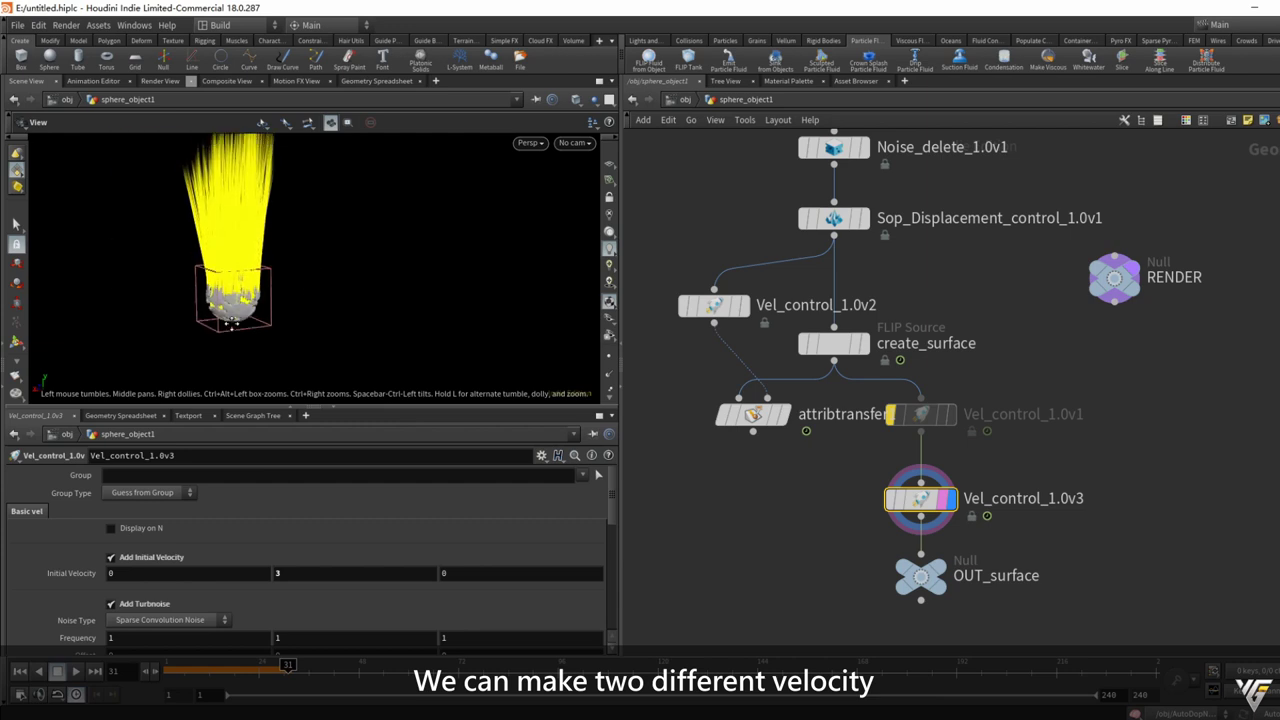
{"action": "middle_click_drag", "start_coordinate": [93, 641], "coordinate": [73, 601]}
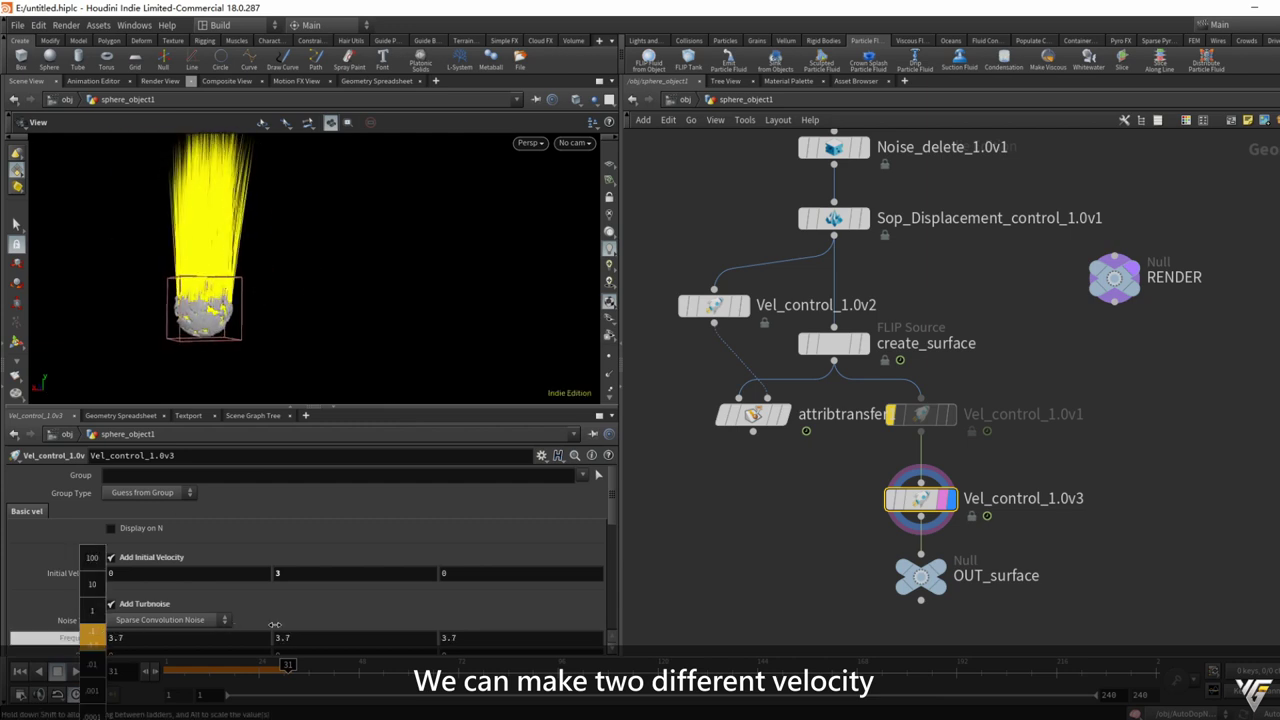
{"action": "scroll", "coordinate": [73, 601], "scroll_direction": "down", "scroll_amount": 3}
{"action": "scroll", "coordinate": [73, 601], "scroll_direction": "down", "scroll_amount": 2}
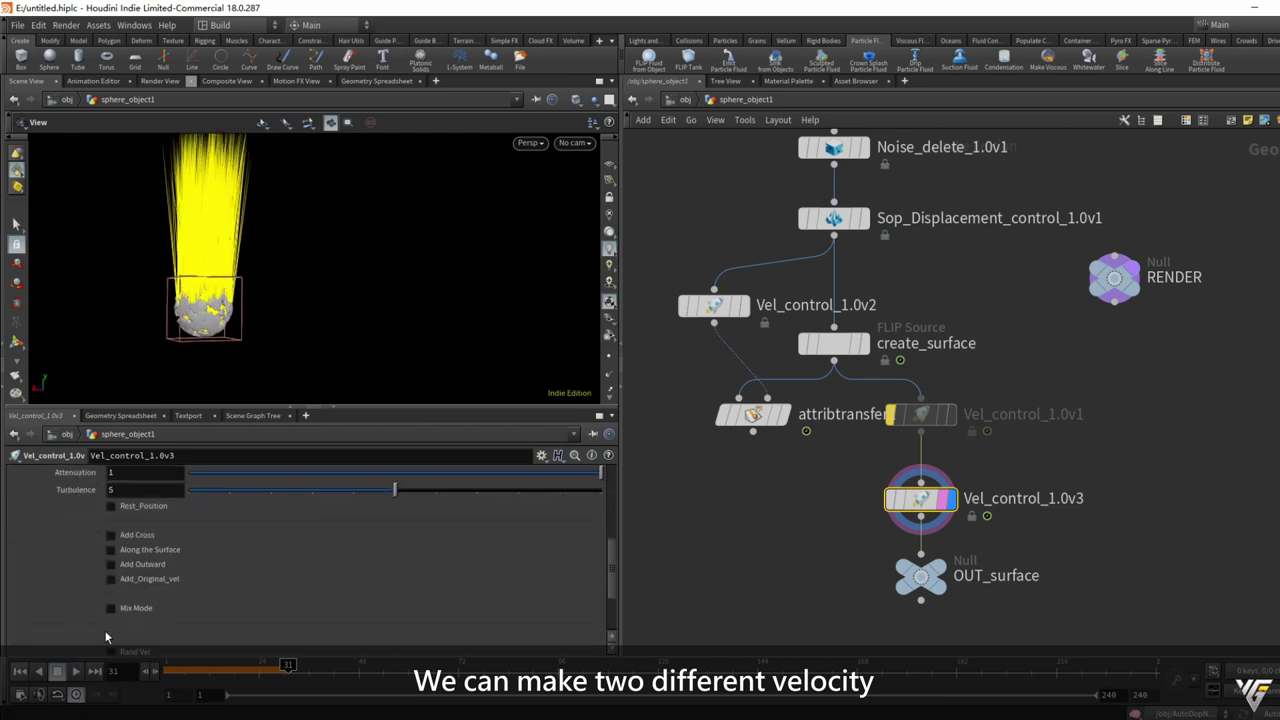
{"action": "scroll", "coordinate": [80, 590], "scroll_direction": "down", "scroll_amount": 1}
{"action": "scroll", "coordinate": [90, 580], "scroll_direction": "down", "scroll_amount": 1}
Enable Mix Mode on Vel_control_1.0v3 with Original Vel as Mix_Index_2, and un-bypass Vel_control_1.0v1.
{"action": "left_click", "coordinate": [111, 554]}
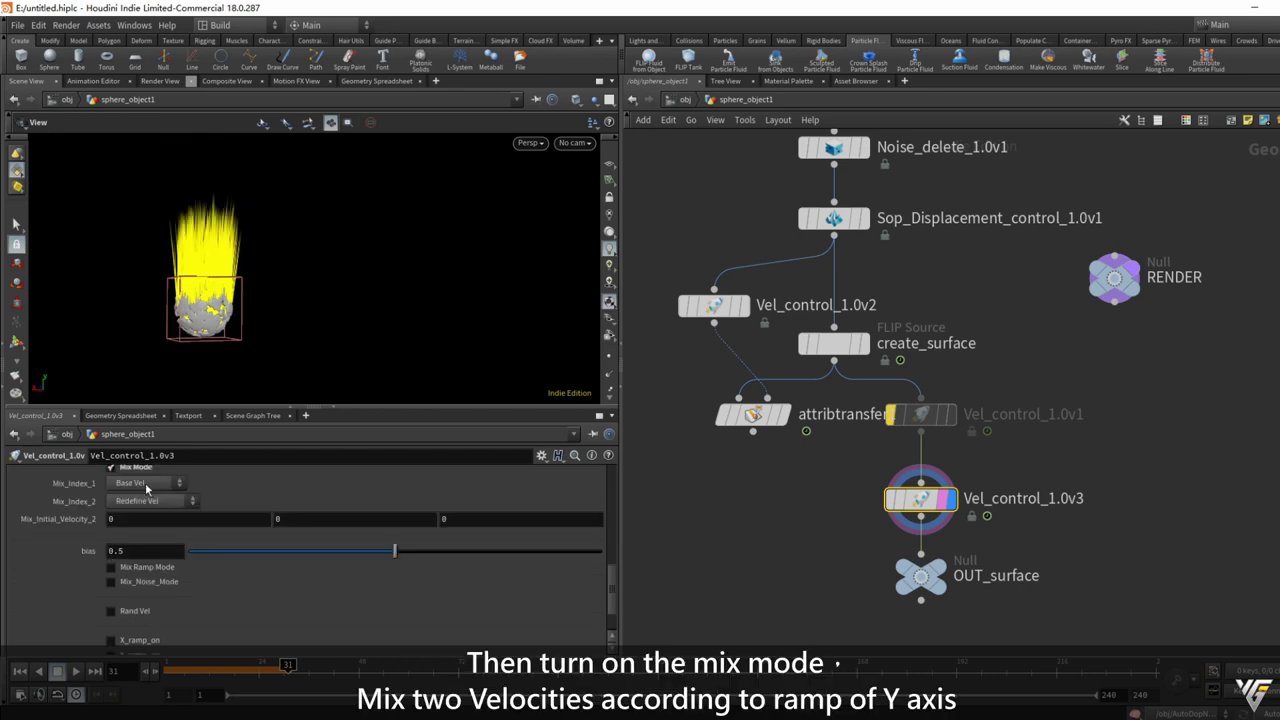
{"action": "left_click", "coordinate": [145, 501]}
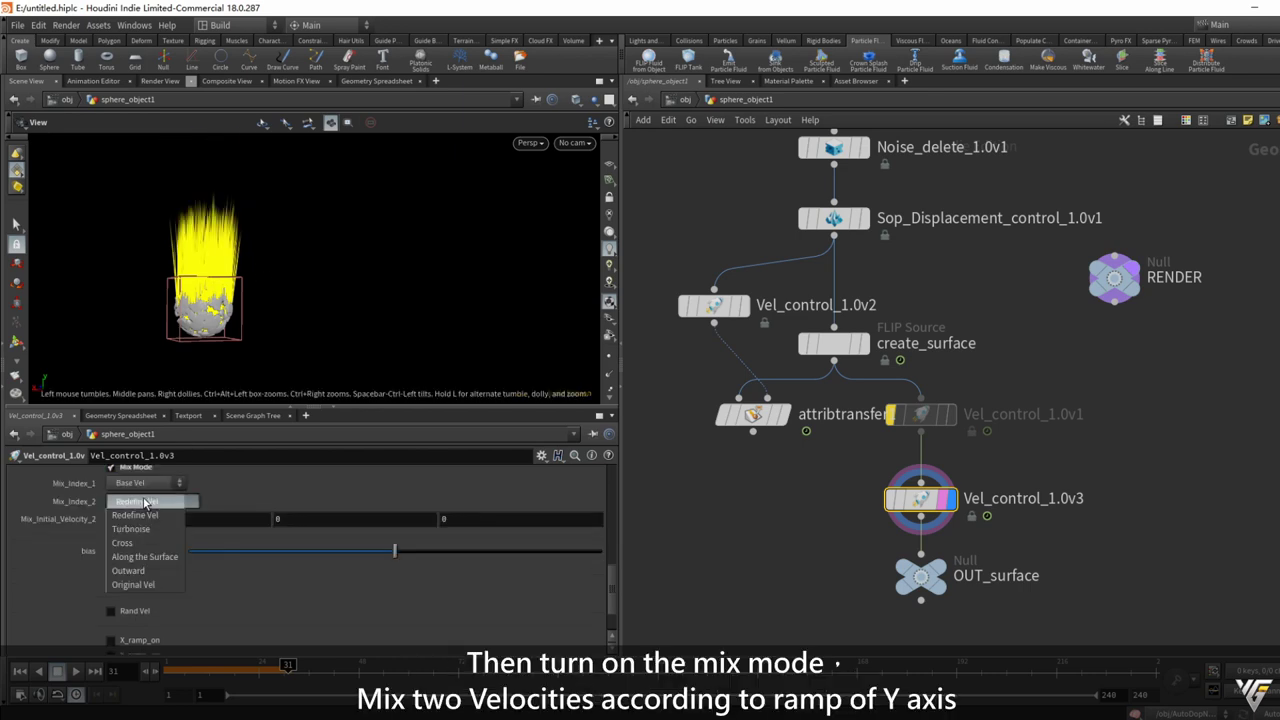
{"action": "left_click", "coordinate": [139, 586]}
{"action": "left_click", "coordinate": [890, 414]}
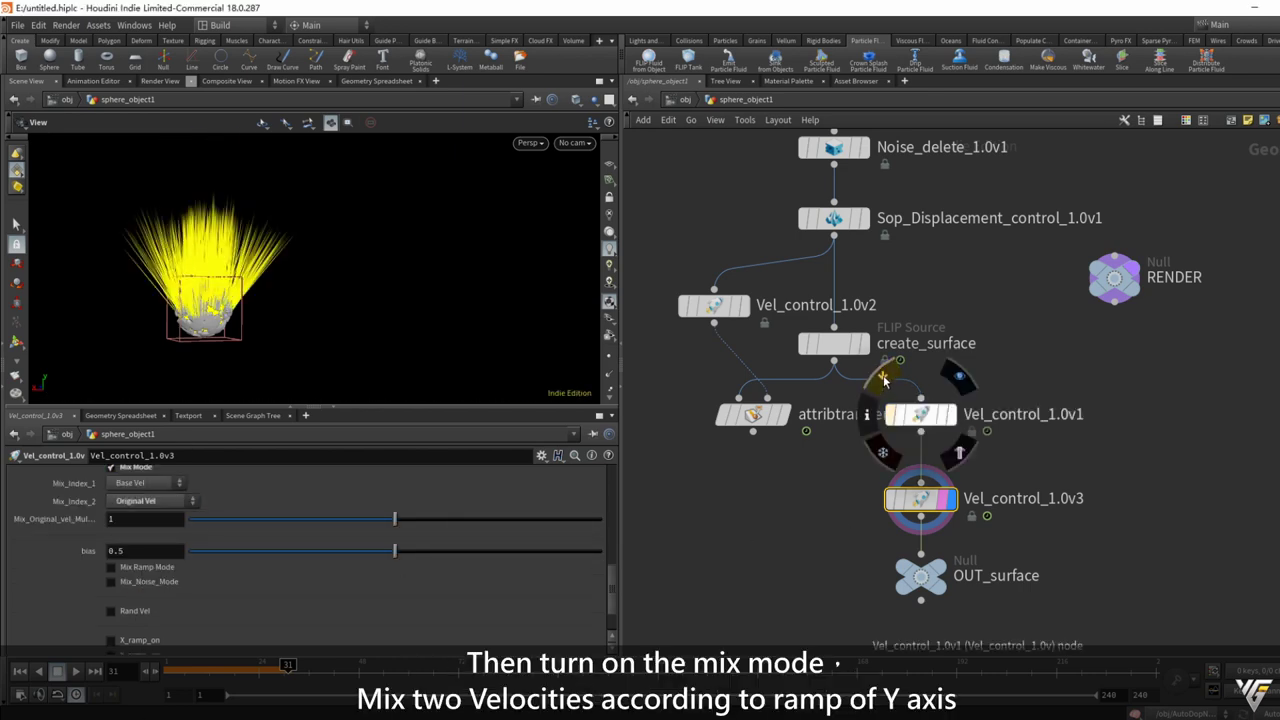
Reshape Vel_control_1.0v3's Y ramp: right end to full value, left point shifted, added peak and zero.
{"action": "scroll", "coordinate": [148, 564], "scroll_direction": "down", "scroll_amount": 1}
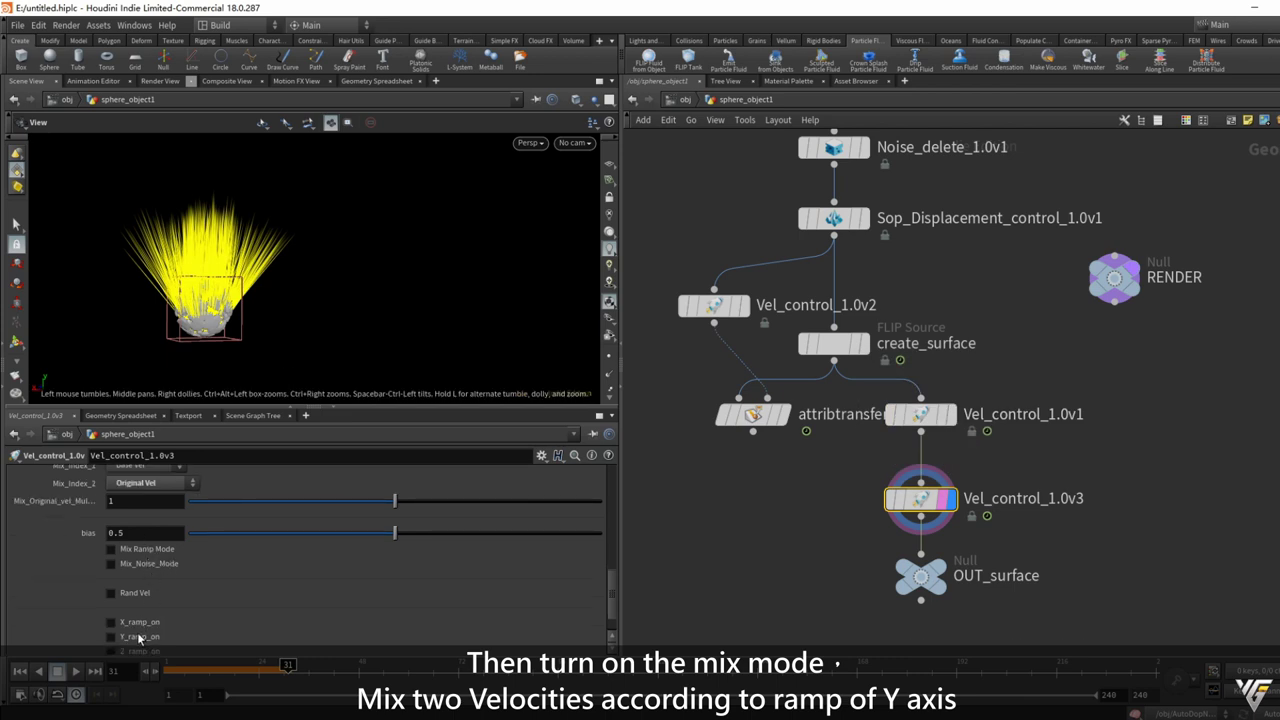
{"action": "scroll", "coordinate": [139, 640], "scroll_direction": "down", "scroll_amount": 3}
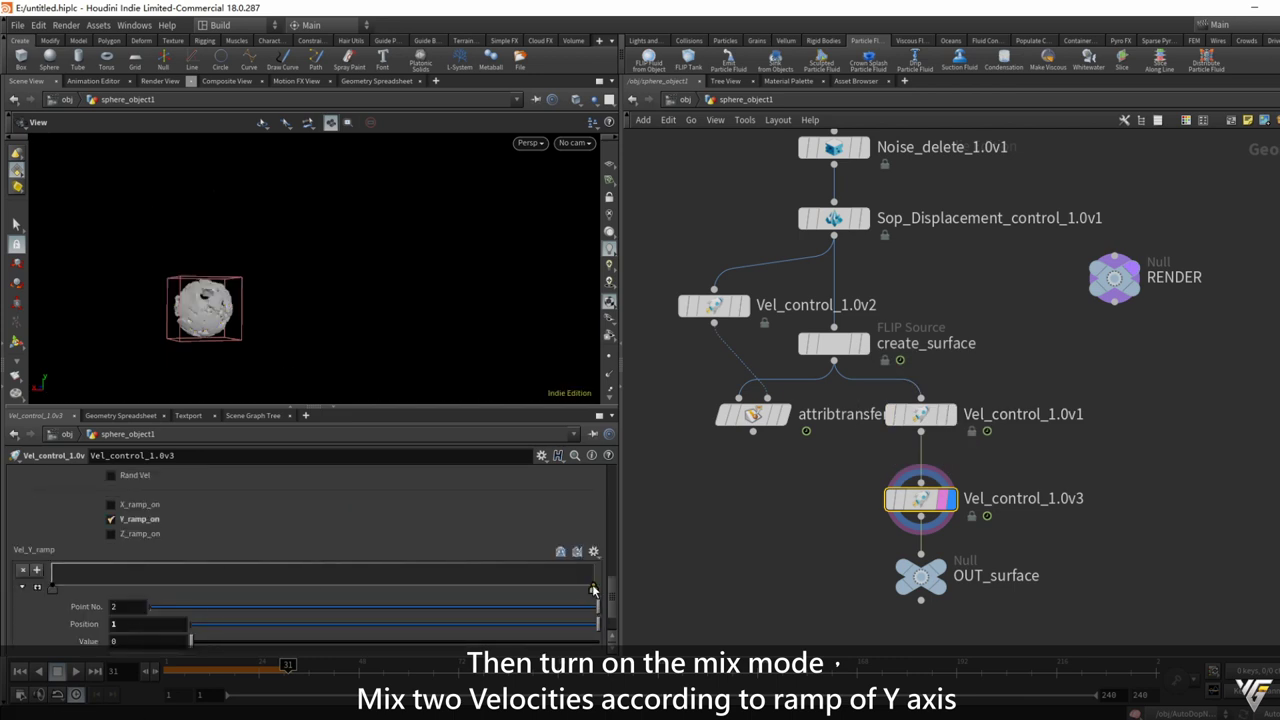
{"action": "left_click_drag", "start_coordinate": [593, 590], "coordinate": [596, 562]}
{"action": "left_click_drag", "start_coordinate": [53, 592], "coordinate": [85, 590]}
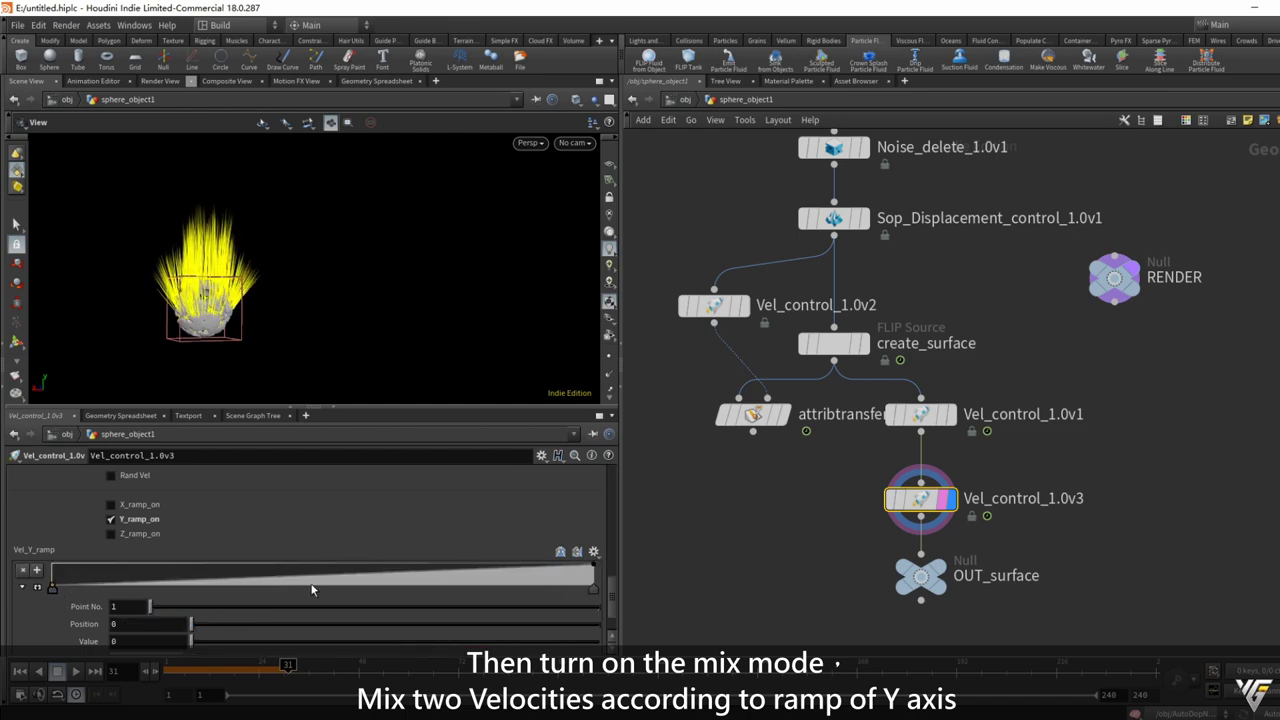
{"action": "mouse_move", "coordinate": [316, 588]}
{"action": "left_mouse_down"}
{"action": "mouse_move", "coordinate": [317, 565]}
{"action": "mouse_move", "coordinate": [366, 592]}
{"action": "left_mouse_up"}
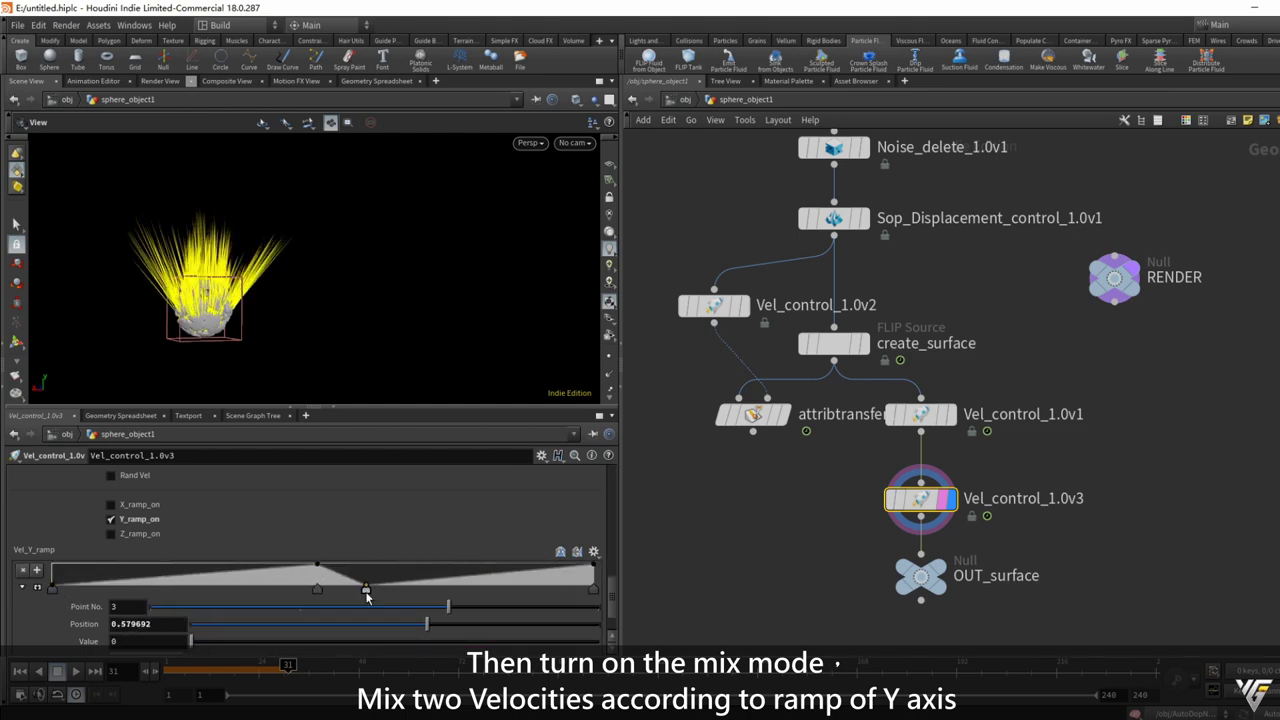
{"action": "left_click_drag", "start_coordinate": [250, 300], "coordinate": [210, 290]}
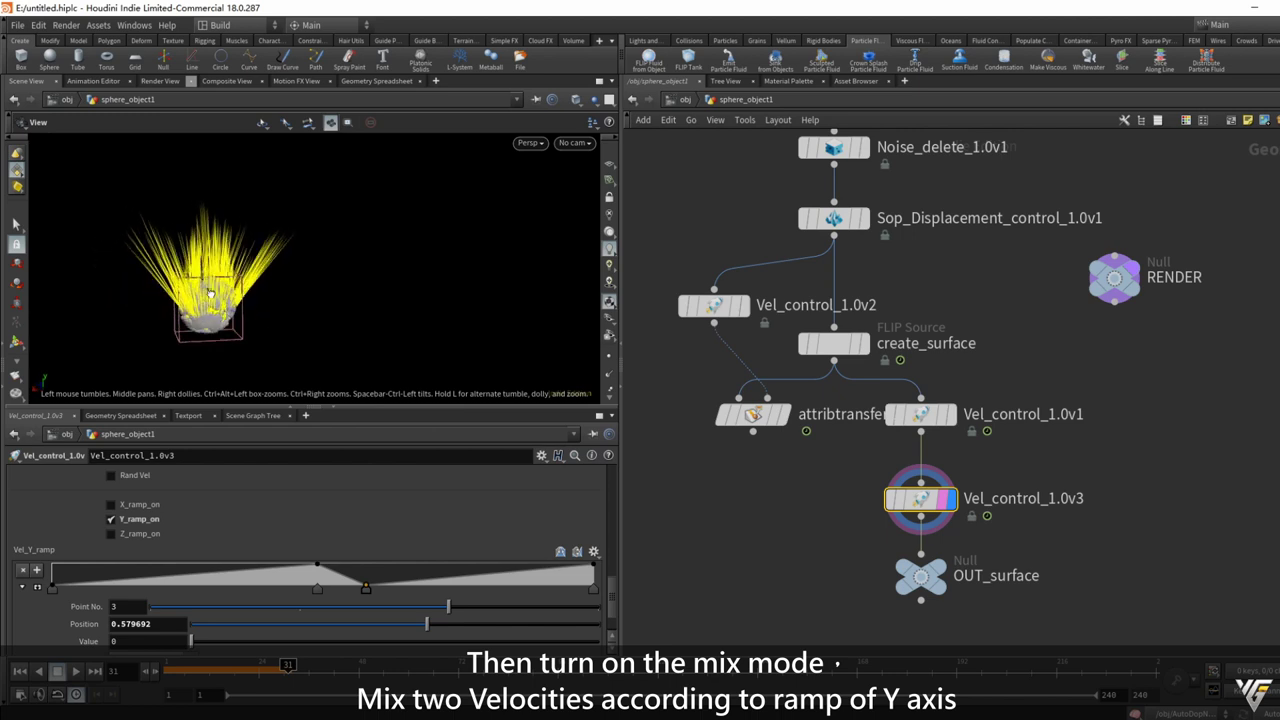
Reshape Vel_control_1.0v1's Y ramp: widen its ends and add a full-value peak near the start.
{"action": "left_click", "coordinate": [920, 414]}
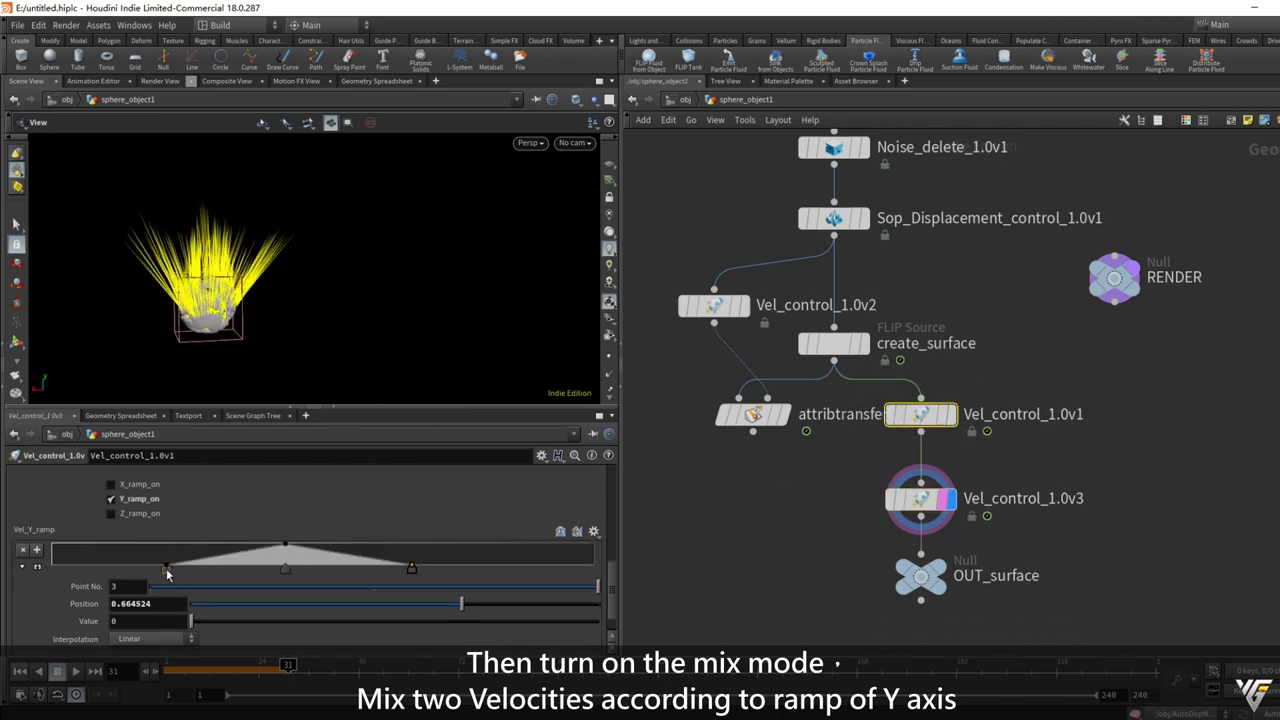
{"action": "left_click_drag", "start_coordinate": [167, 573], "coordinate": [70, 570]}
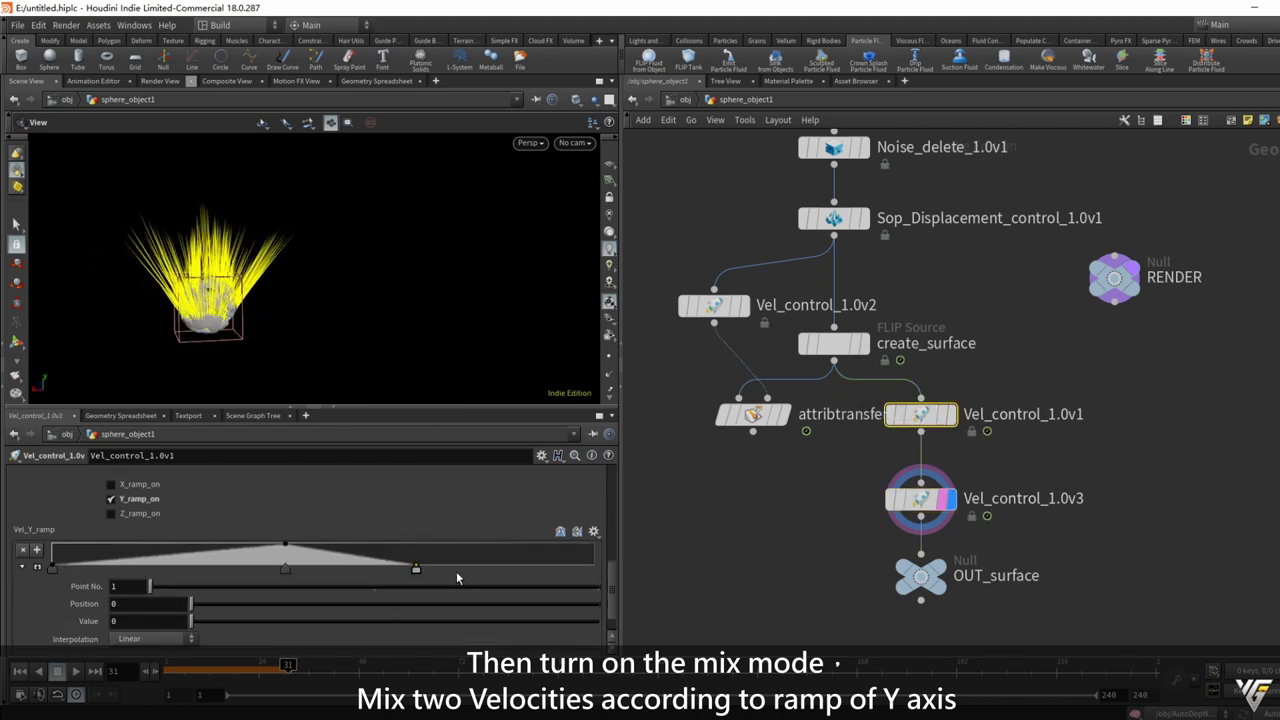
{"action": "left_click_drag", "start_coordinate": [416, 568], "coordinate": [593, 568]}
{"action": "left_click_drag", "start_coordinate": [211, 566], "coordinate": [156, 543]}
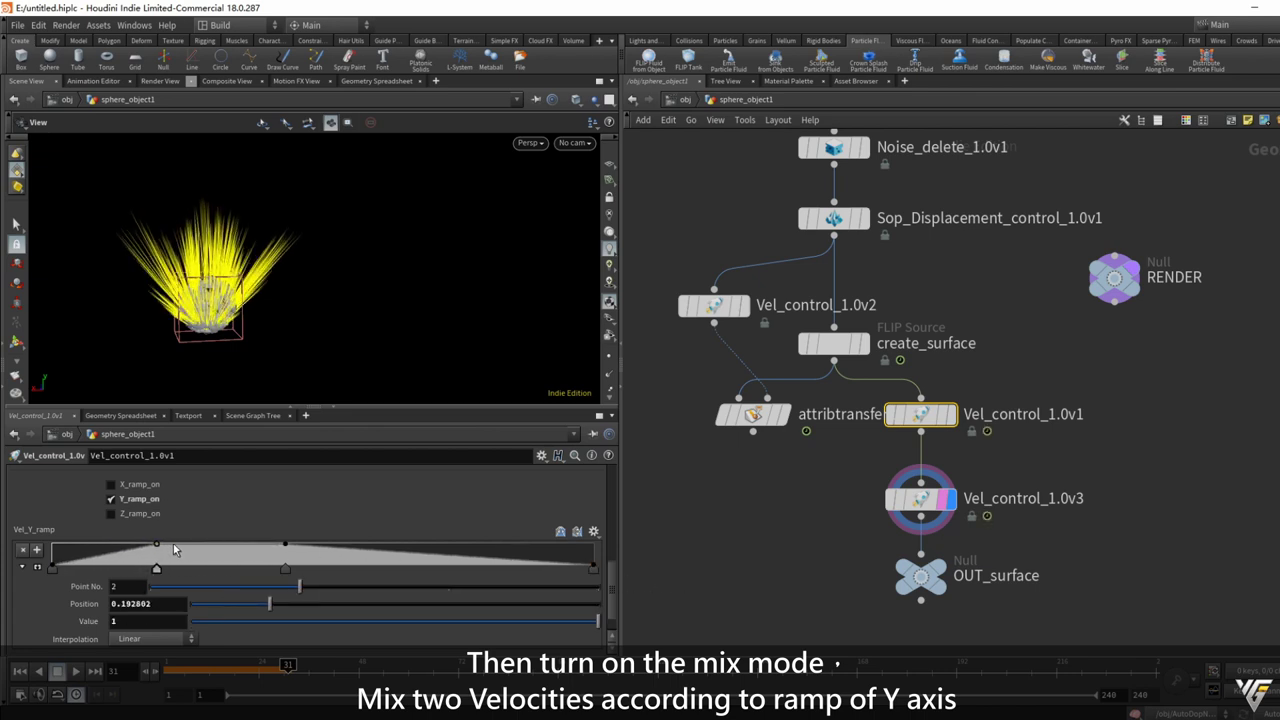
{"action": "scroll", "coordinate": [274, 521], "scroll_direction": "up", "scroll_amount": 2}
{"action": "scroll", "coordinate": [278, 525], "scroll_direction": "up", "scroll_amount": 3}
{"action": "scroll", "coordinate": [279, 530], "scroll_direction": "up", "scroll_amount": 3}
{"action": "mouse_move", "coordinate": [312, 536]}
{"action": "middle_mouse_down"}
{"action": "mouse_move", "coordinate": [311, 509]}
{"action": "mouse_move", "coordinate": [257, 504]}
{"action": "mouse_move", "coordinate": [272, 504]}
{"action": "middle_mouse_up"}
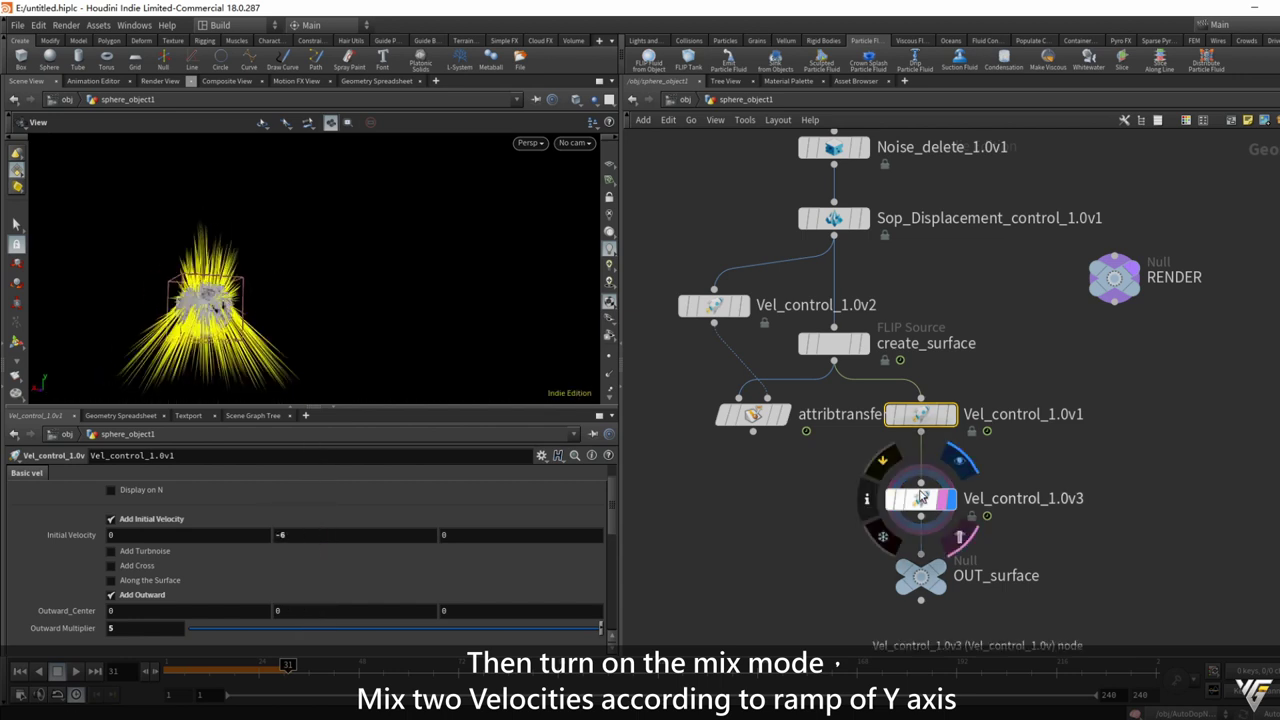
Drop Vel_control_1.0v3's second Y ramp point to zero and view the particle burst closer.
{"action": "left_click", "coordinate": [921, 497]}
{"action": "scroll", "coordinate": [300, 580], "scroll_direction": "down", "scroll_amount": 5}
{"action": "left_click", "coordinate": [201, 516]}
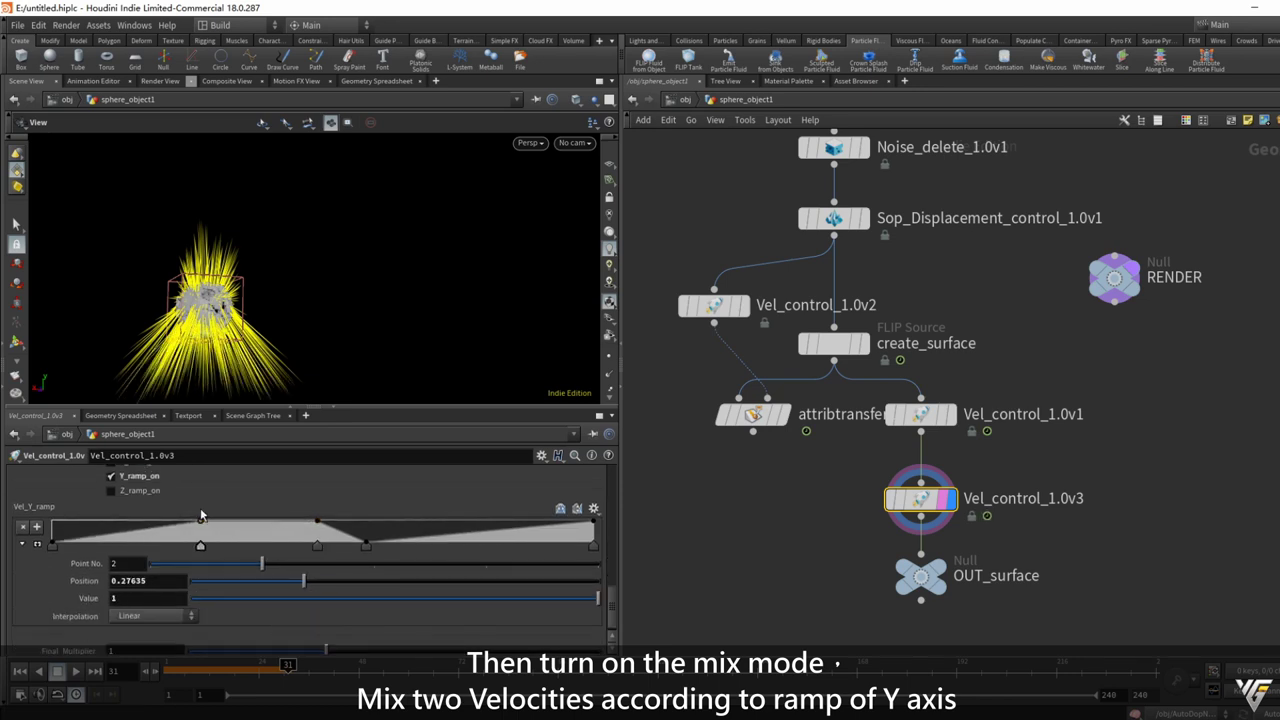
{"action": "mouse_move", "coordinate": [201, 516]}
{"action": "left_mouse_down"}
{"action": "mouse_move", "coordinate": [214, 546]}
{"action": "mouse_move", "coordinate": [174, 530]}
{"action": "left_mouse_up"}
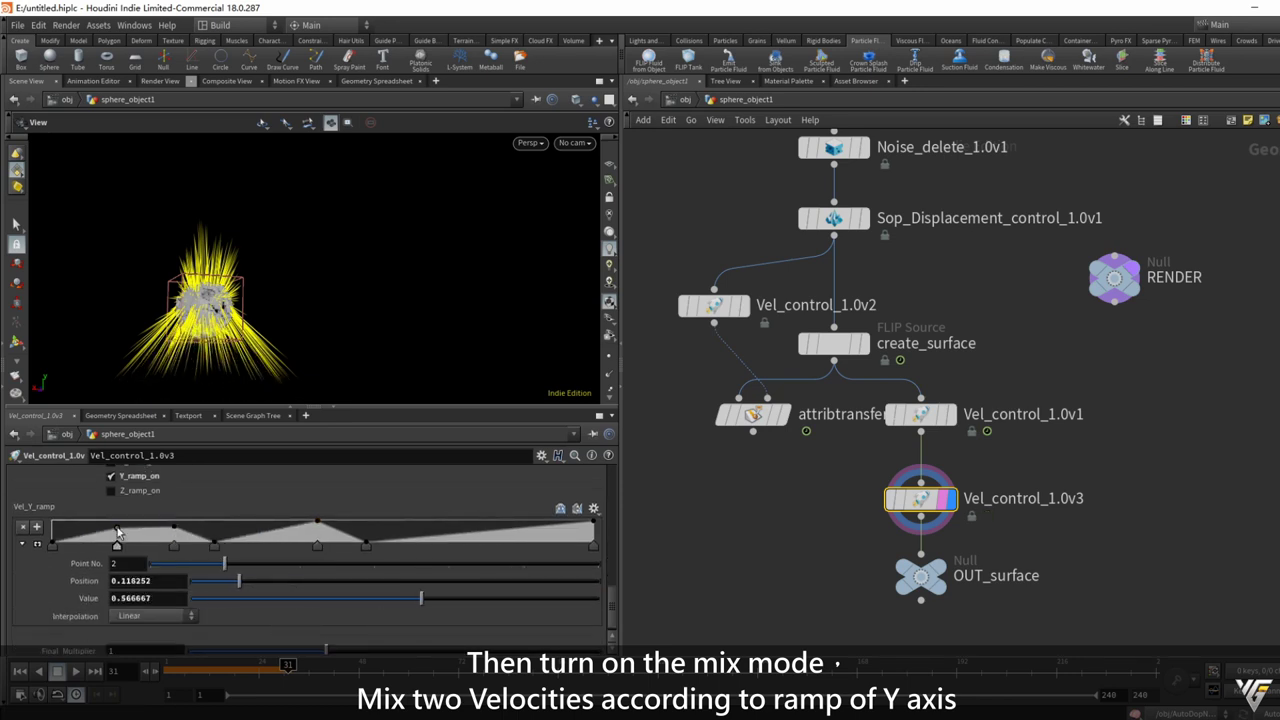
{"action": "left_click_drag", "start_coordinate": [190, 340], "coordinate": [205, 315]}
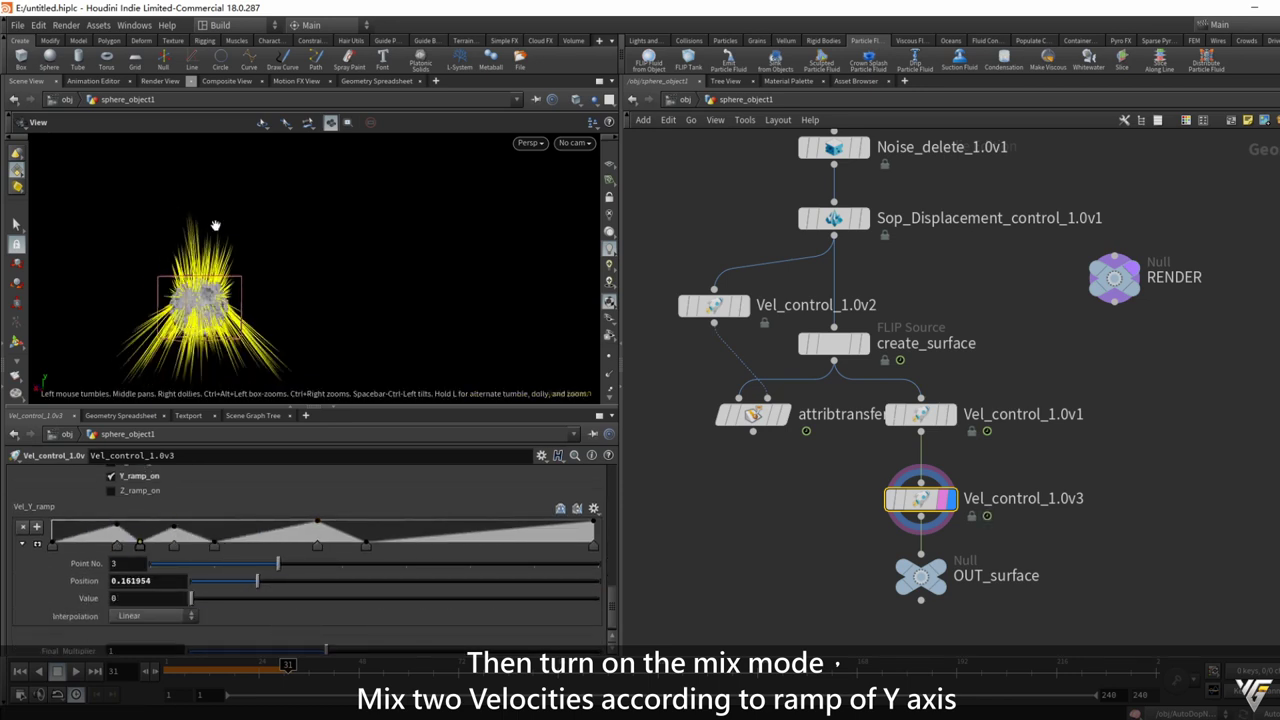
{"action": "left_click_drag", "start_coordinate": [234, 353], "coordinate": [334, 283]}
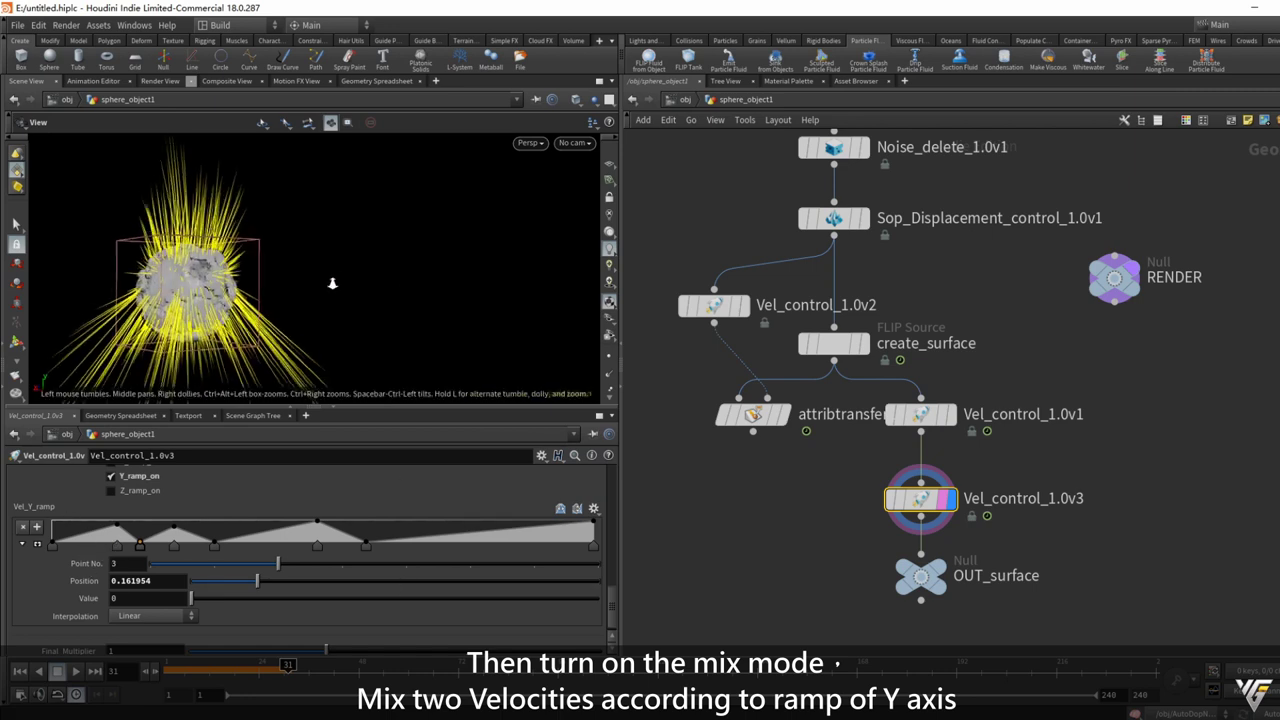
Set Vel_control_1.0v3's Final_Multiplier to 1.482.
{"action": "scroll", "coordinate": [145, 540], "scroll_direction": "down", "scroll_amount": 2}
{"action": "scroll", "coordinate": [145, 540], "scroll_direction": "down", "scroll_amount": 2}
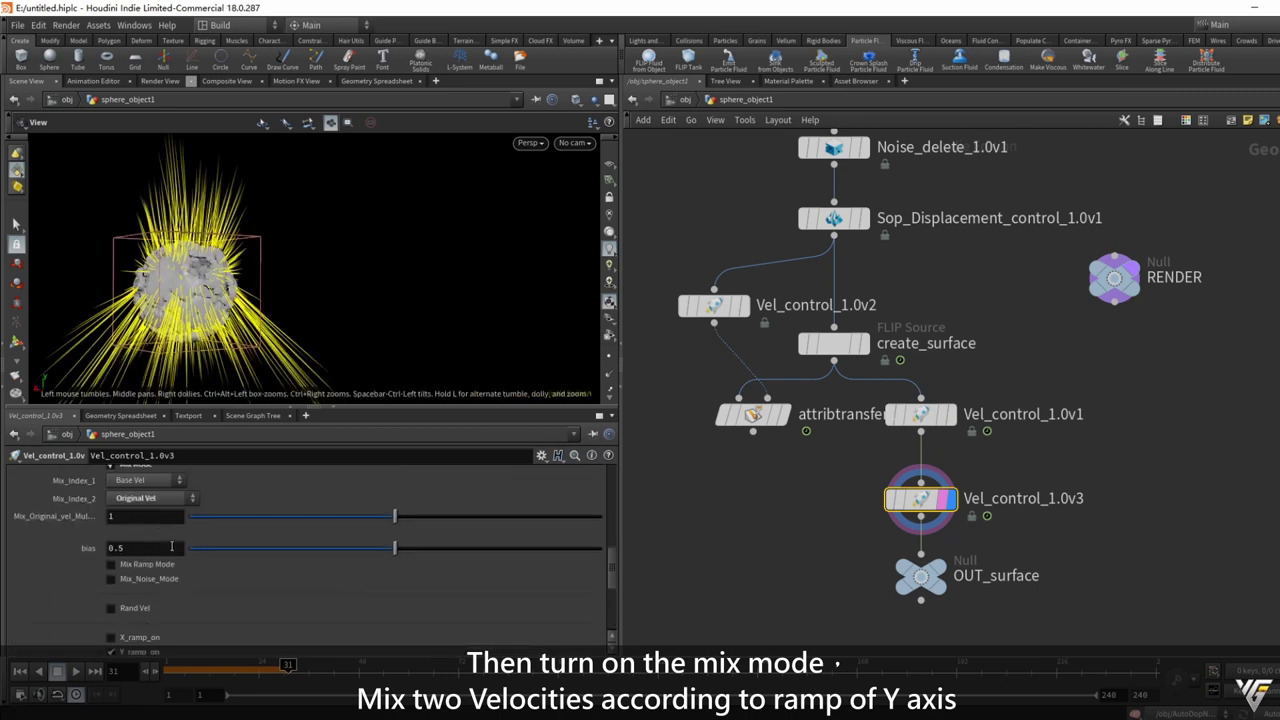
{"action": "scroll", "coordinate": [145, 540], "scroll_direction": "down", "scroll_amount": 1}
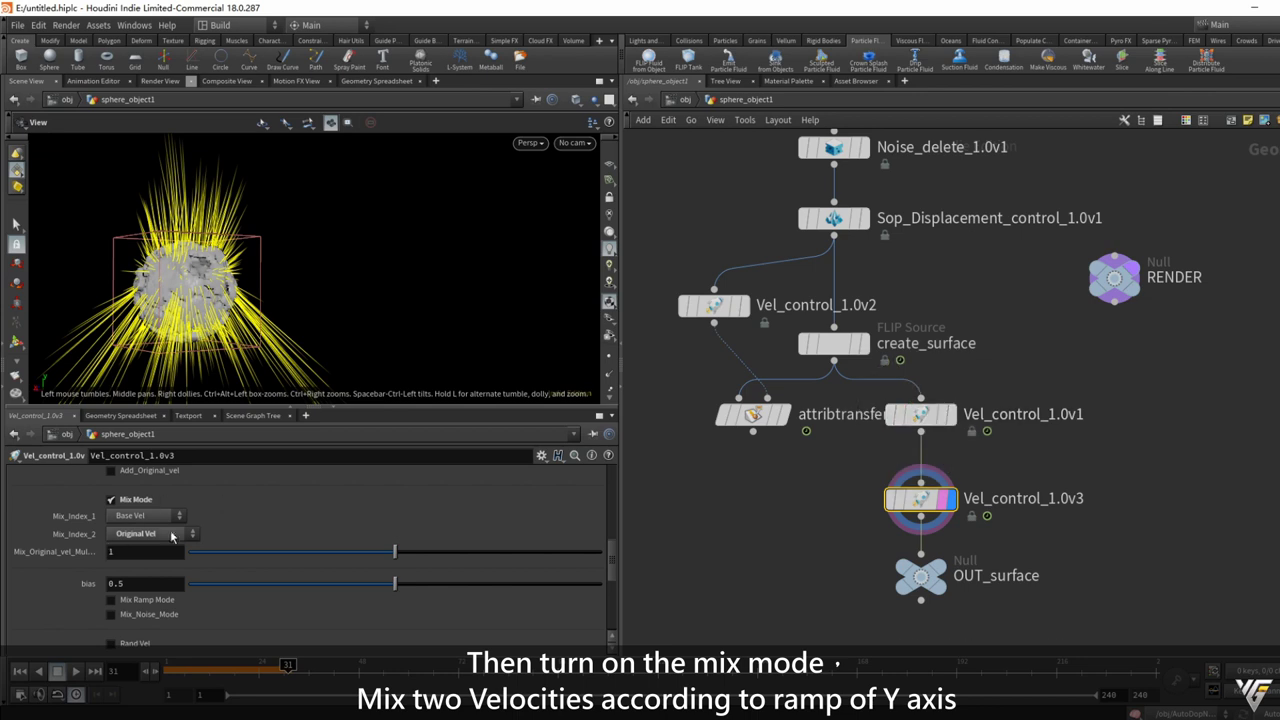
{"action": "scroll", "coordinate": [150, 550], "scroll_direction": "down", "scroll_amount": 1}
{"action": "scroll", "coordinate": [100, 575], "scroll_direction": "down", "scroll_amount": 2}
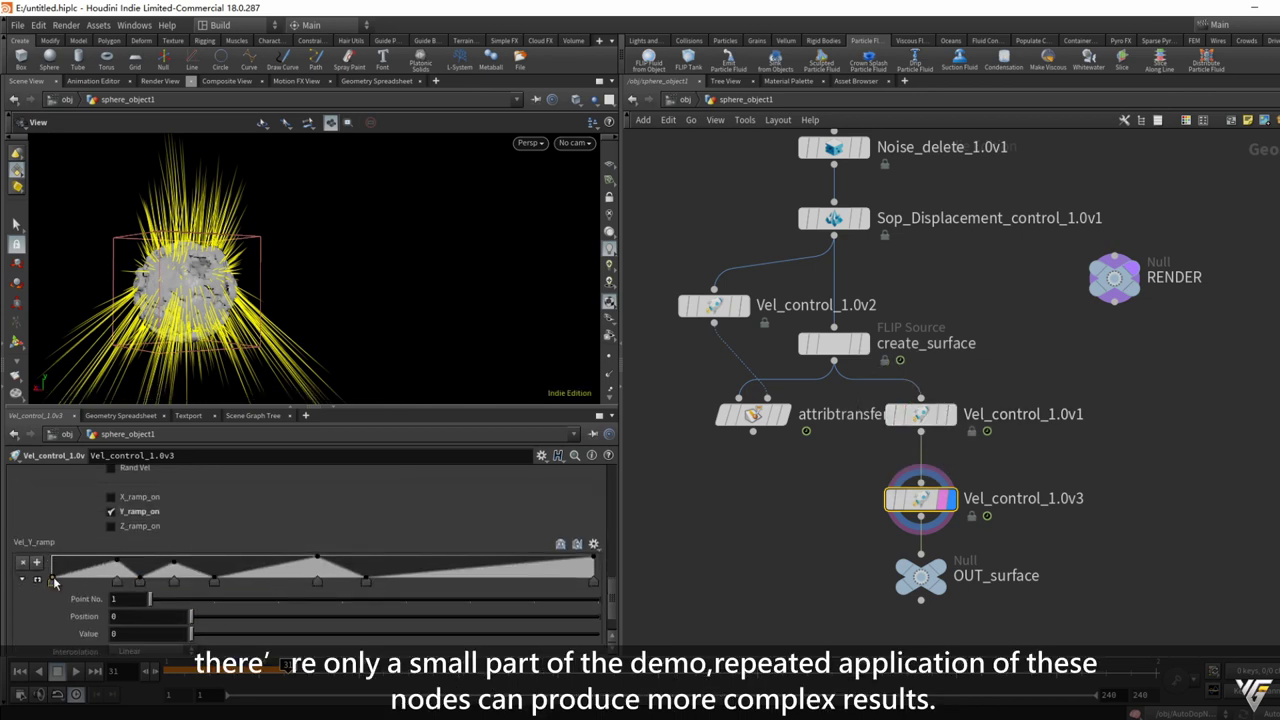
{"action": "scroll", "coordinate": [100, 606], "scroll_direction": "down", "scroll_amount": 1}
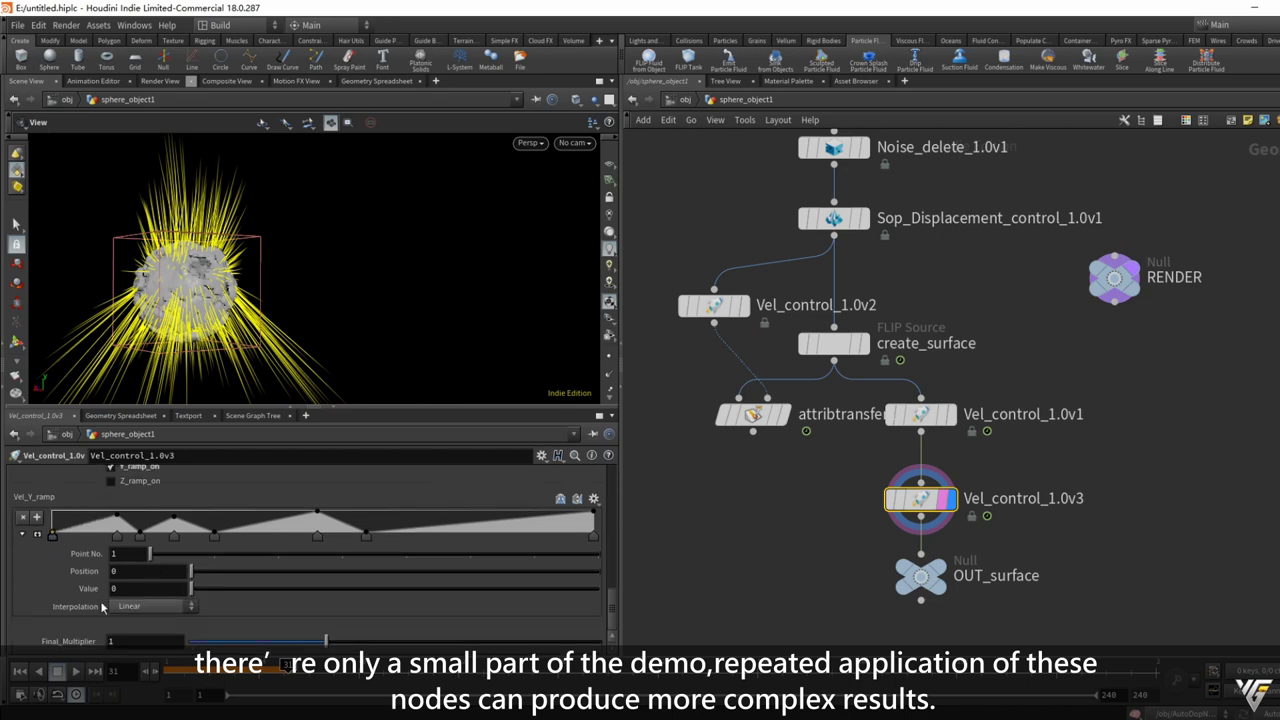
{"action": "left_click_drag", "start_coordinate": [325, 641], "coordinate": [391, 641]}
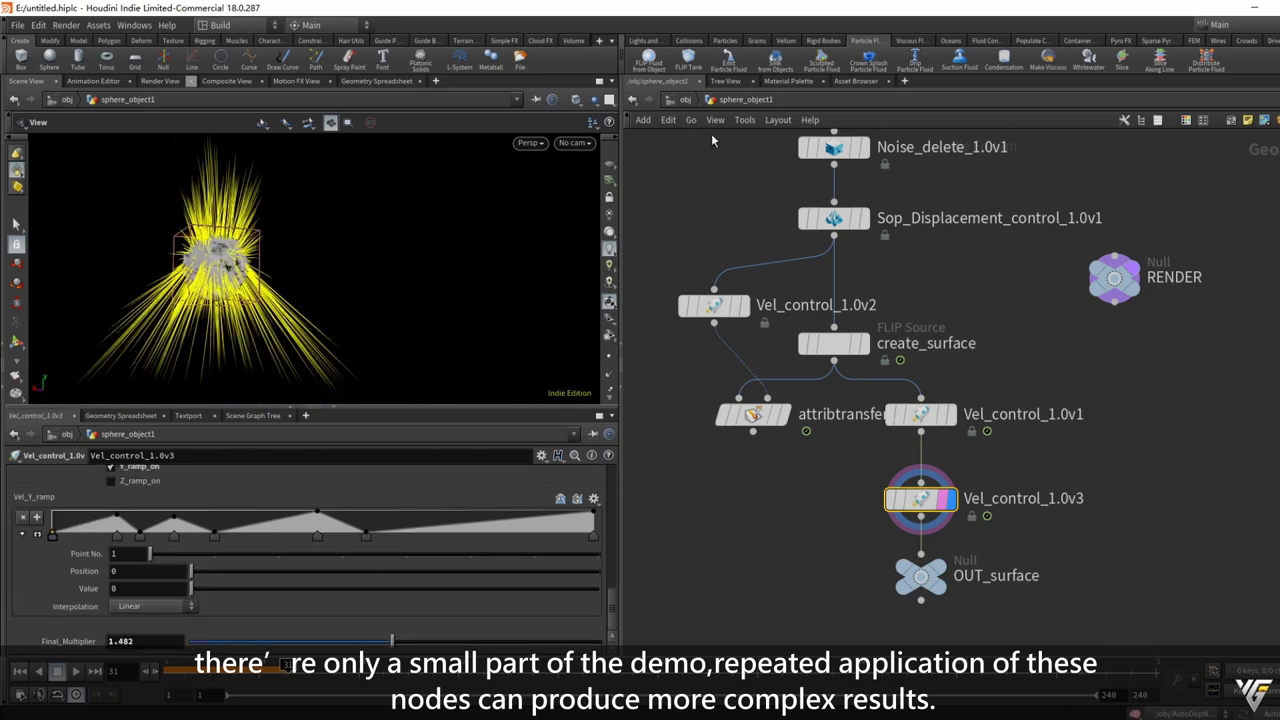
Go up to /obj, rewind the timeline to frame 1, and open MPlay.
{"action": "left_click", "coordinate": [685, 100]}
{"action": "key", "text": "d"}
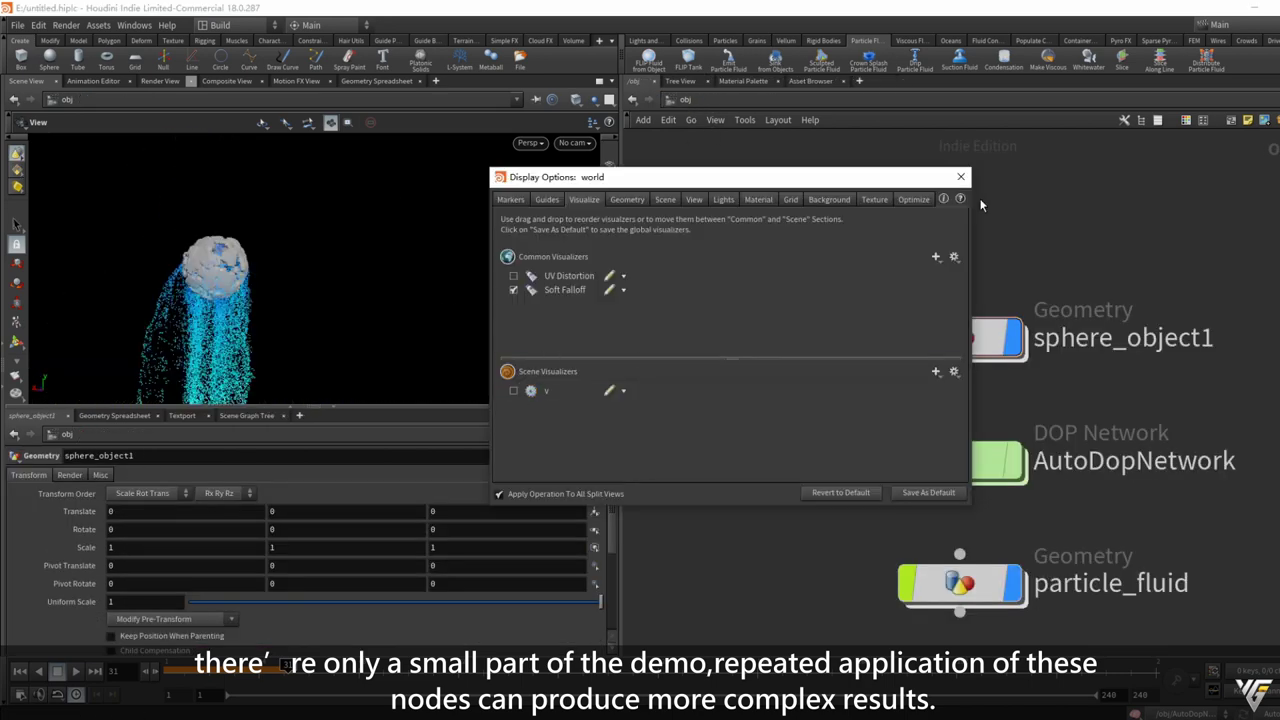
{"action": "key", "text": "Escape"}
{"action": "left_click", "coordinate": [22, 673]}
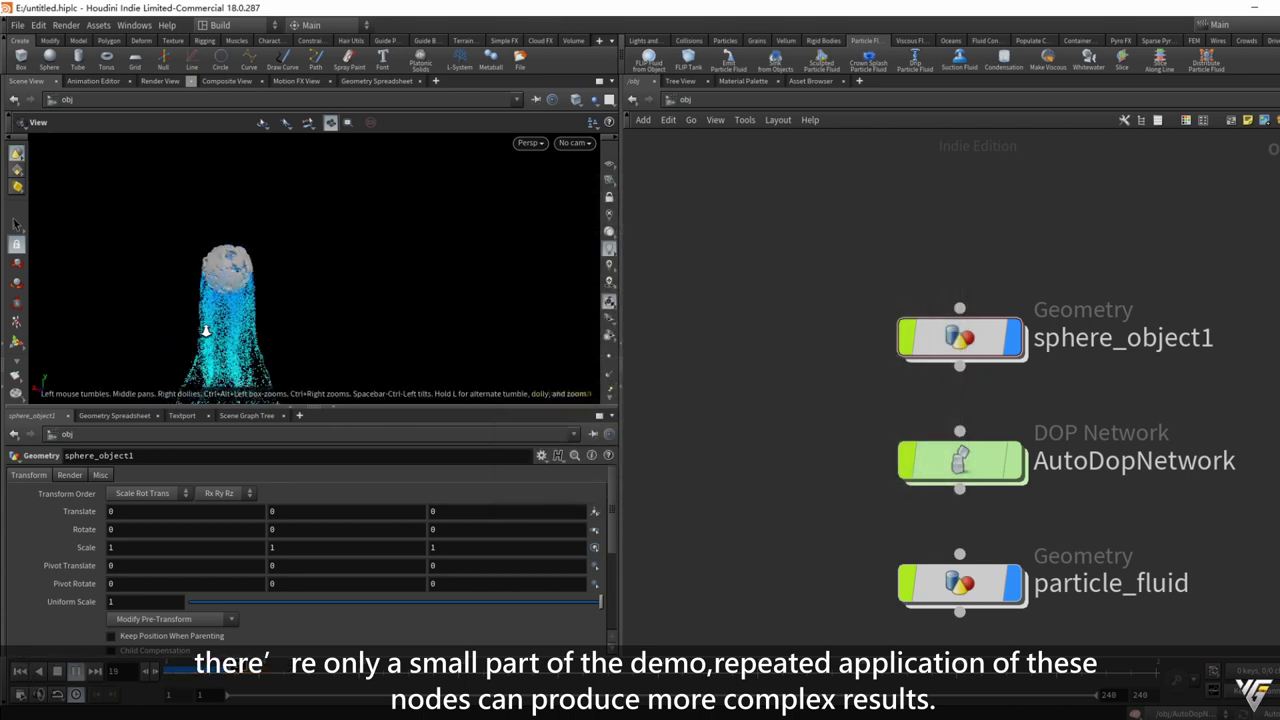
{"action": "left_click", "coordinate": [16, 392]}
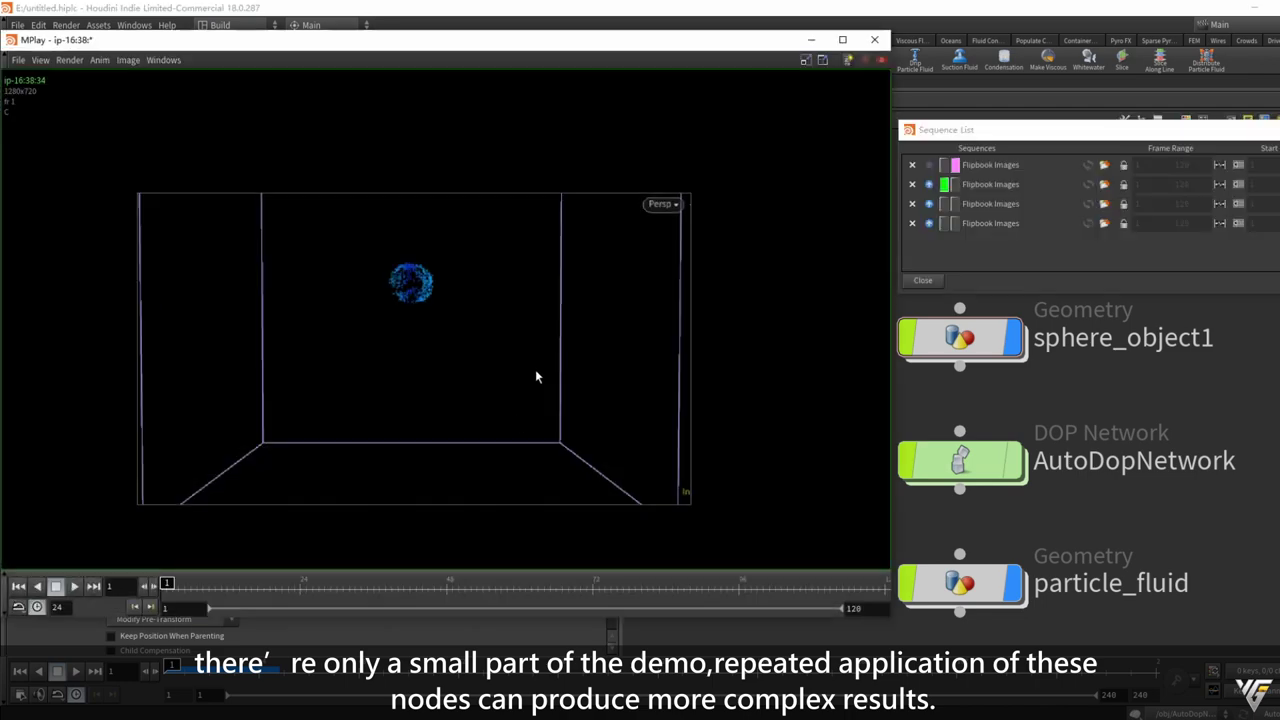
Play the flipbooks, switching through the third, fourth, then first fire sequence.
{"action": "left_click", "coordinate": [76, 586]}
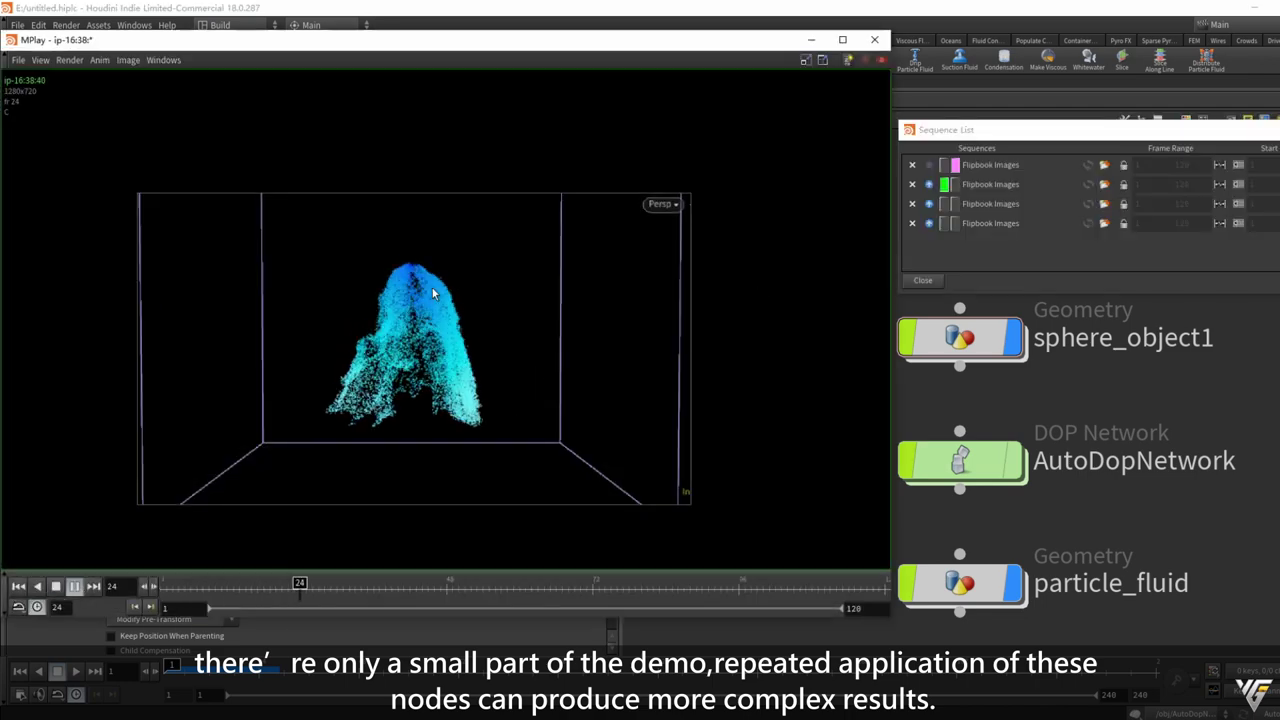
{"action": "left_click", "coordinate": [948, 206]}
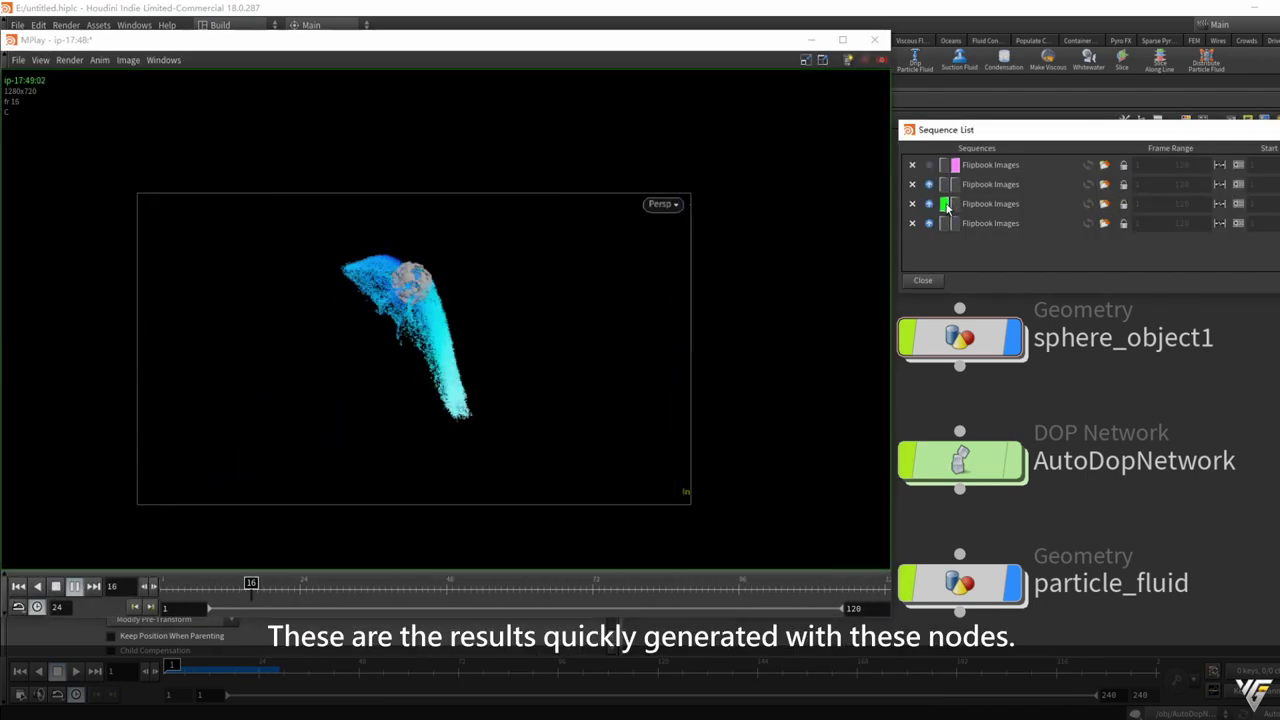
{"action": "left_click", "coordinate": [947, 224]}
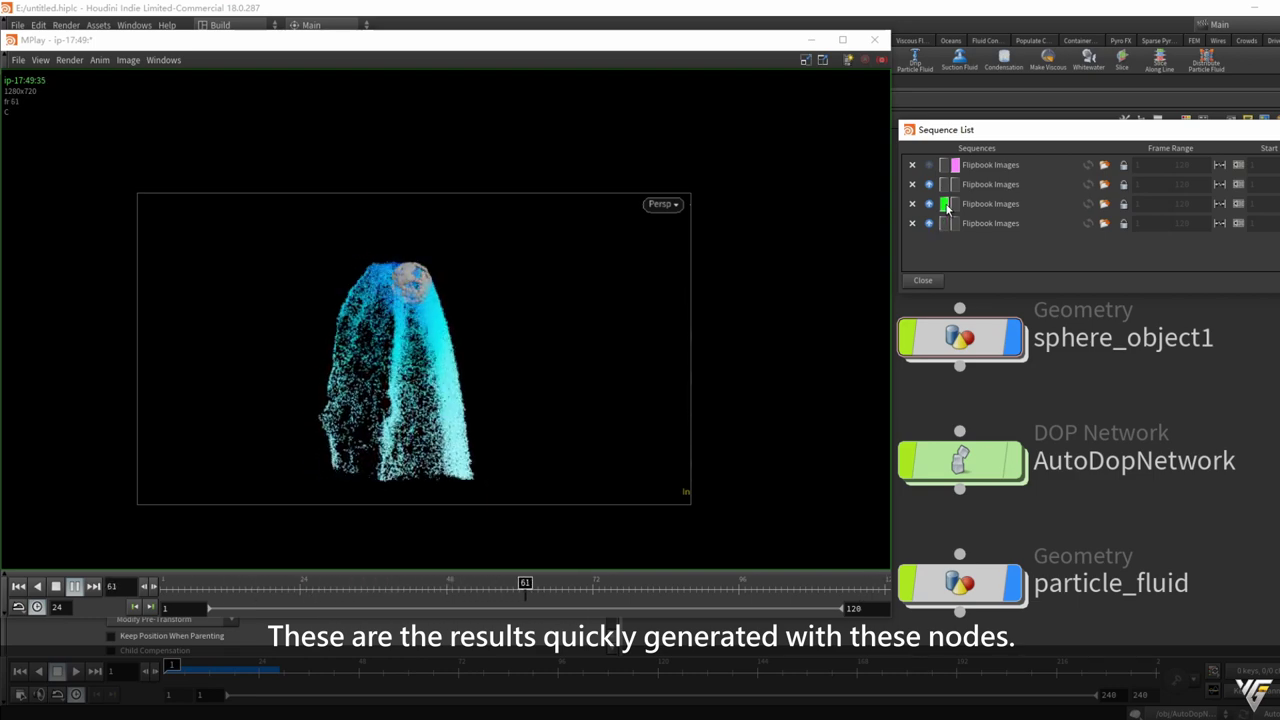
{"action": "left_click", "coordinate": [944, 165]}
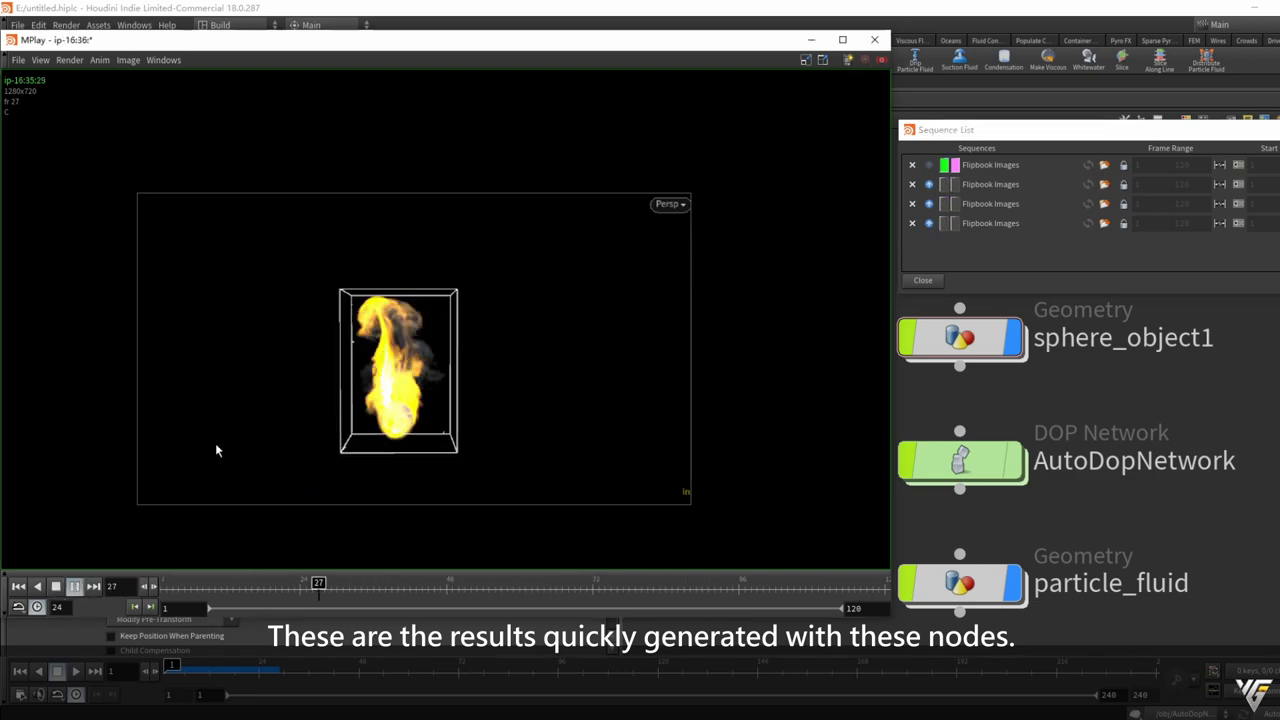